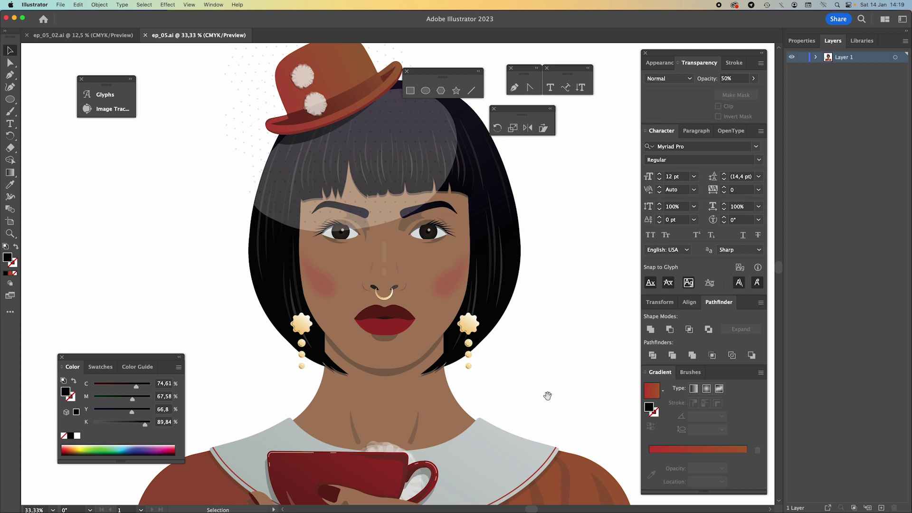
Examine the existing dress shading, dress and face shapes by selecting them one at a time
{"action": "left_click", "coordinate": [253, 333]}
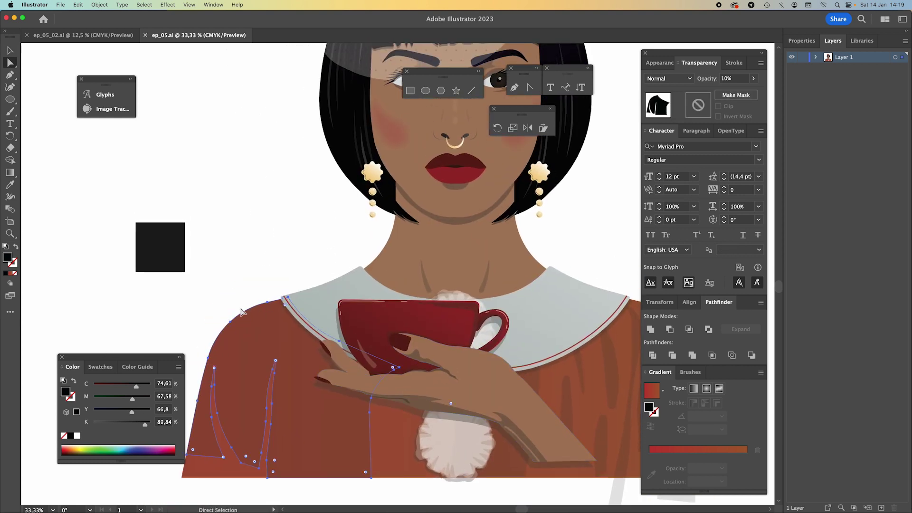
{"action": "left_click", "coordinate": [394, 408]}
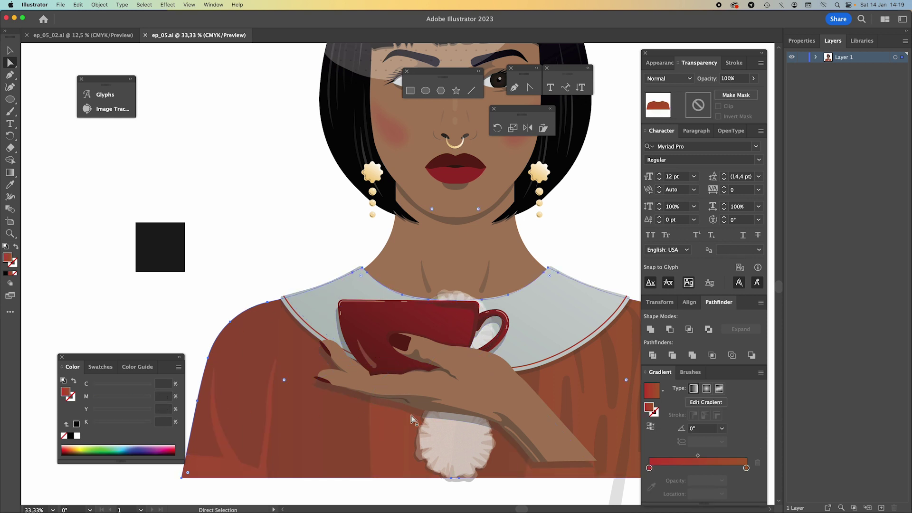
{"action": "key", "text": "v"}
{"action": "left_click", "coordinate": [579, 229]}
{"action": "left_click_drag", "start_coordinate": [580, 225], "coordinate": [543, 309]}
{"action": "key", "text": "a"}
{"action": "left_click", "coordinate": [423, 345]}
{"action": "key", "text": "v"}
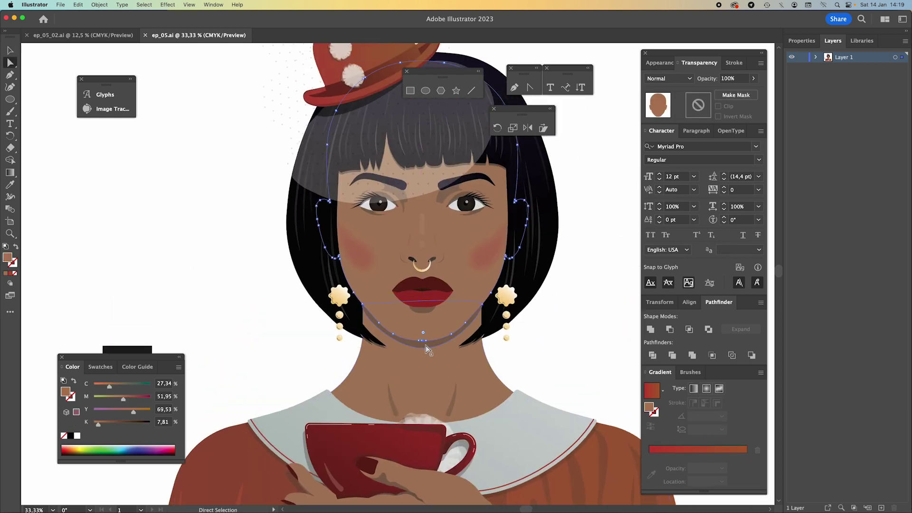
{"action": "left_click", "coordinate": [558, 341]}
{"action": "key", "text": "super+equal"}
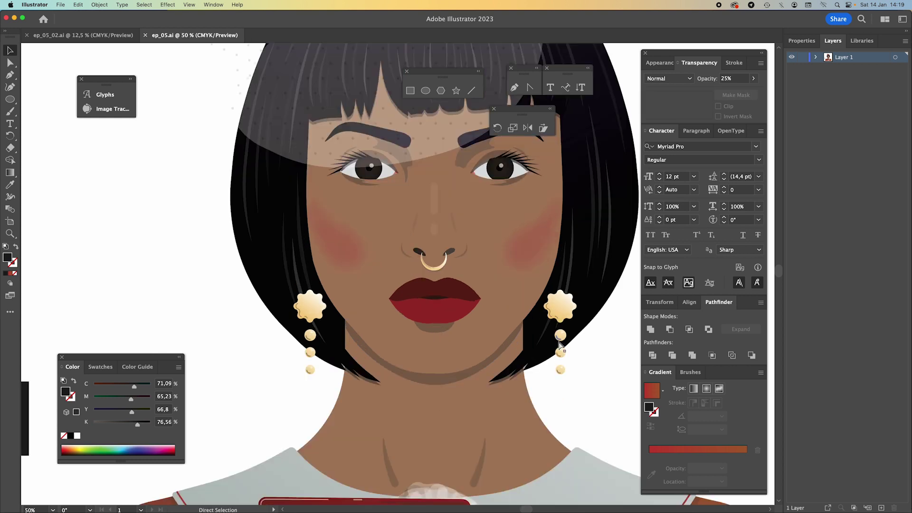
Check the face and shadow shapes around the jaw, and delete the dark transparent shadow shape beneath the chin
{"action": "left_click", "coordinate": [436, 380]}
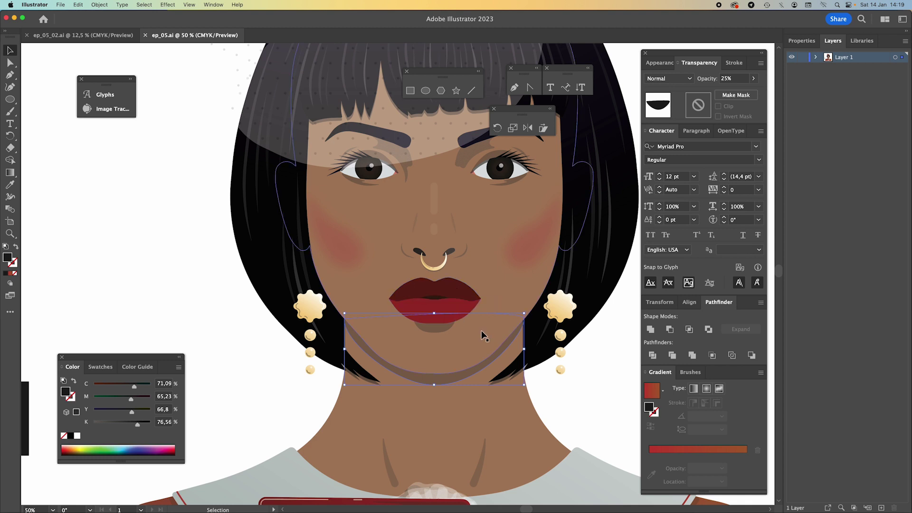
{"action": "key", "text": "a"}
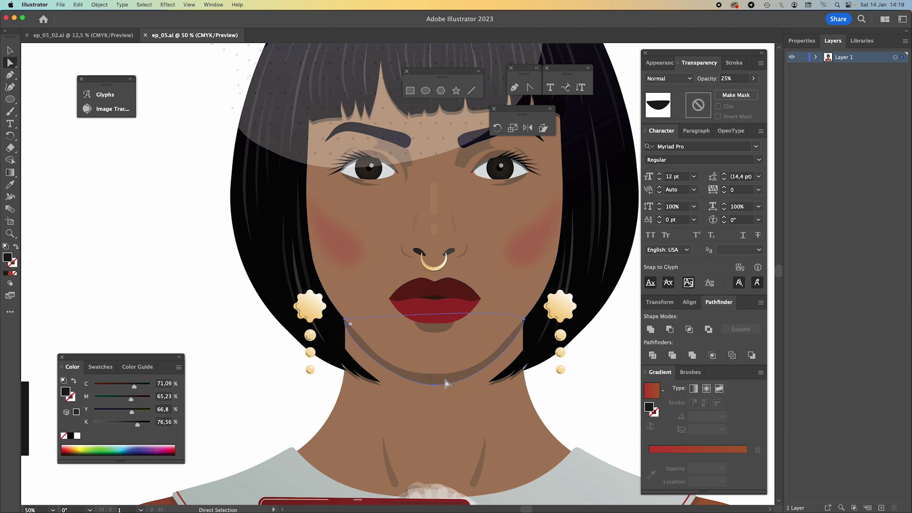
{"action": "left_click", "coordinate": [435, 384]}
{"action": "left_click", "coordinate": [442, 359]}
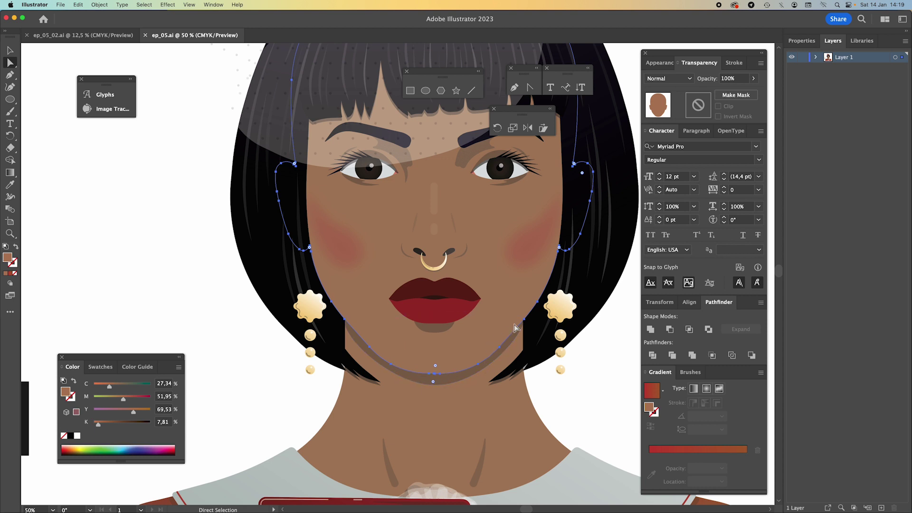
{"action": "mouse_move", "coordinate": [528, 257]}
{"action": "left_mouse_down"}
{"action": "mouse_move", "coordinate": [529, 282]}
{"action": "mouse_move", "coordinate": [531, 257]}
{"action": "left_mouse_up"}
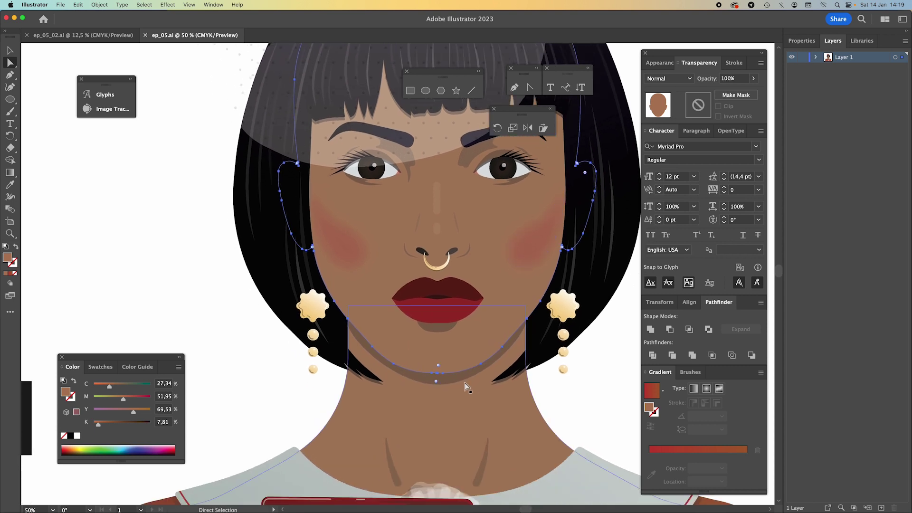
{"action": "left_click", "coordinate": [485, 368]}
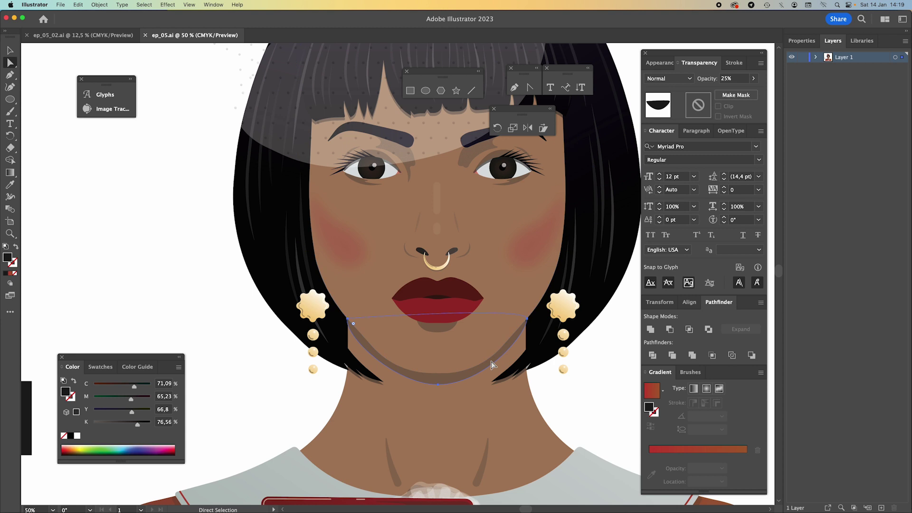
{"action": "key", "text": "Delete"}
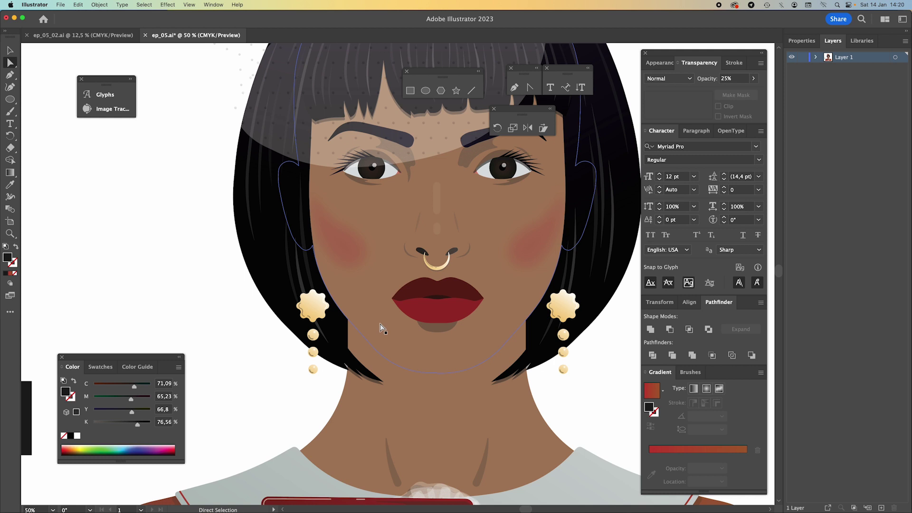
{"action": "left_click_drag", "start_coordinate": [574, 382], "coordinate": [532, 384]}
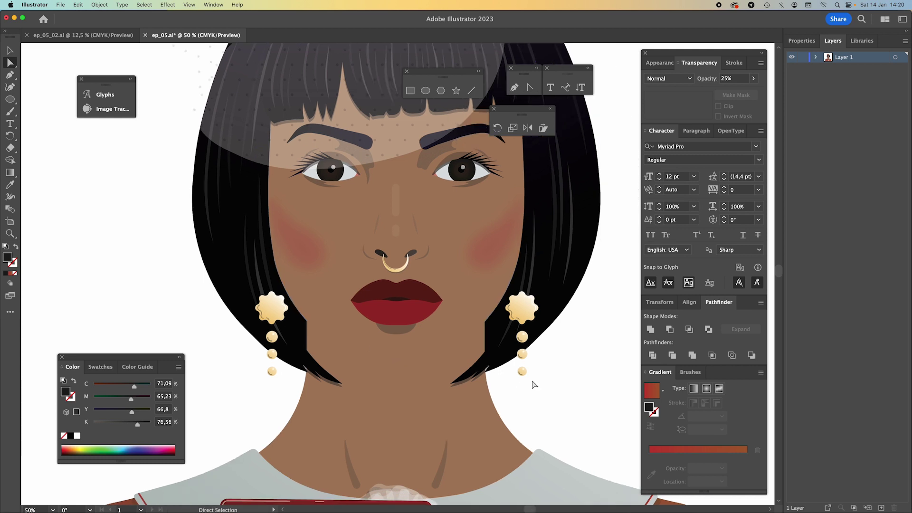
Copy the skin-coloured face shape and paste the duplicate in place in front of the artwork
{"action": "left_click", "coordinate": [339, 334]}
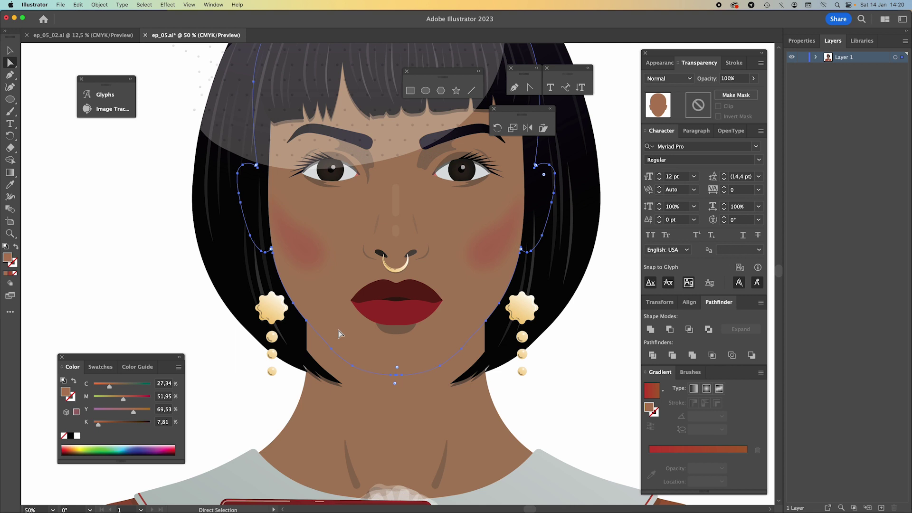
{"action": "key", "text": "v"}
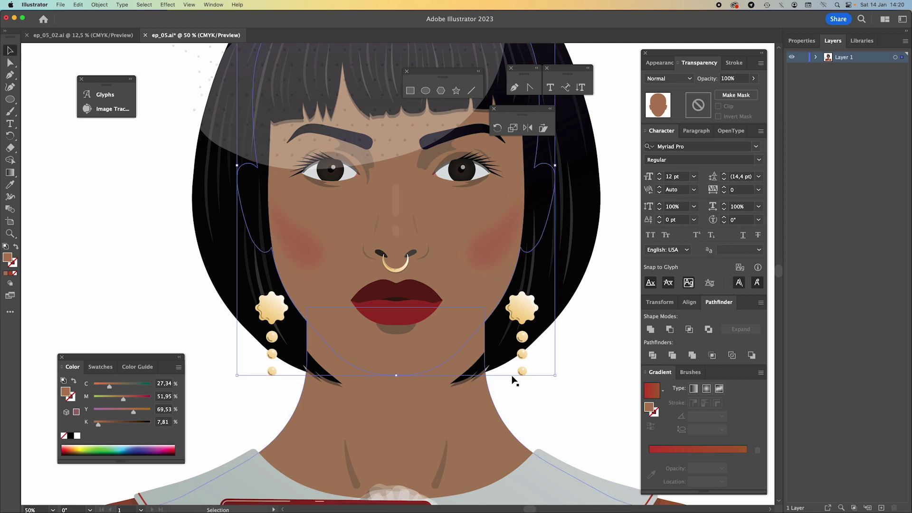
{"action": "left_click", "coordinate": [591, 383]}
{"action": "left_click_drag", "start_coordinate": [561, 365], "coordinate": [588, 389]}
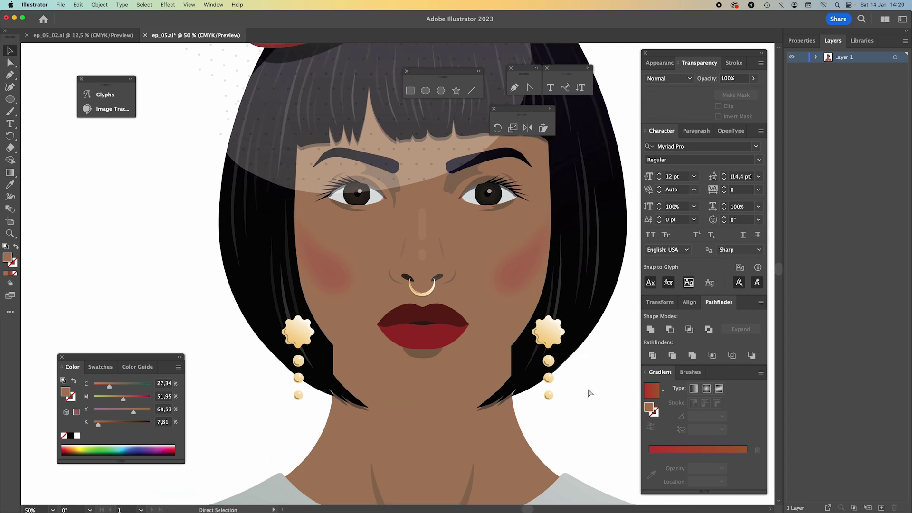
{"action": "key", "text": "super+f"}
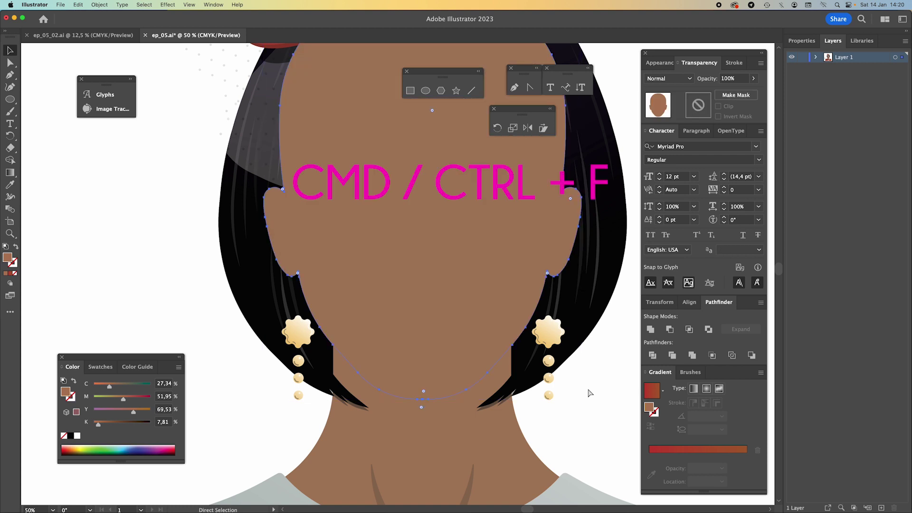
Using the outline view as a guide, nudge the duplicated face shape straight down below the original jawline
{"action": "key", "text": "super+y"}
{"action": "key", "text": "shift+Down"}
{"action": "key", "text": "shift+Down"}
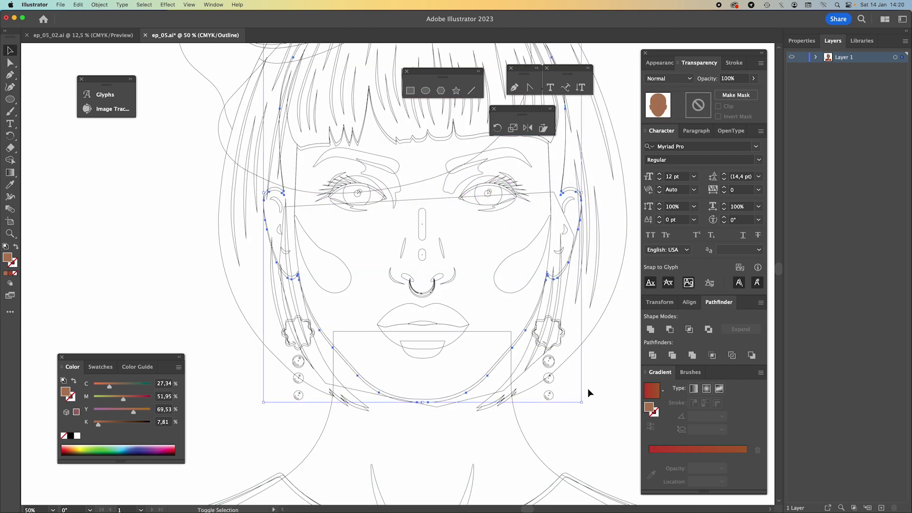
{"action": "key", "text": "shift+Down"}
{"action": "key", "text": "shift+Down"}
{"action": "key", "text": "shift+Down"}
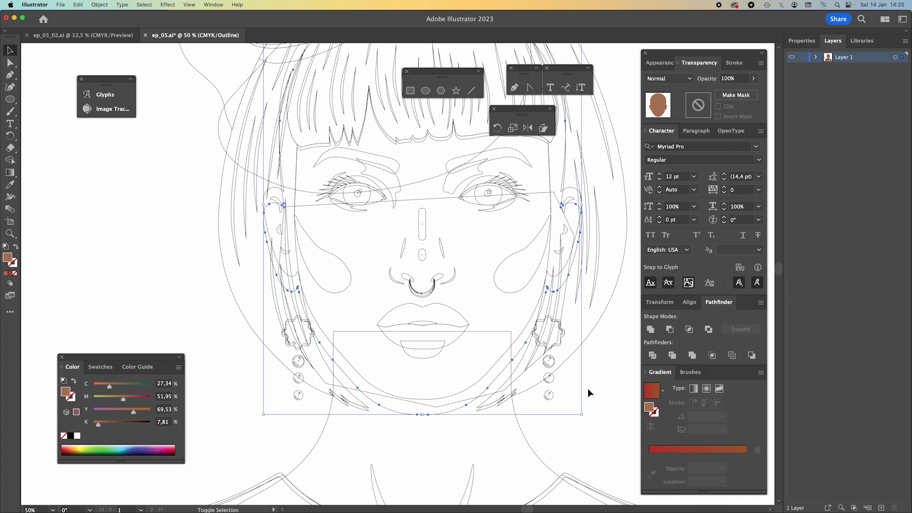
{"action": "key", "text": "Down"}
{"action": "key", "text": "Down"}
{"action": "key", "text": "Down"}
{"action": "key", "text": "Down"}
{"action": "key", "text": "Down"}
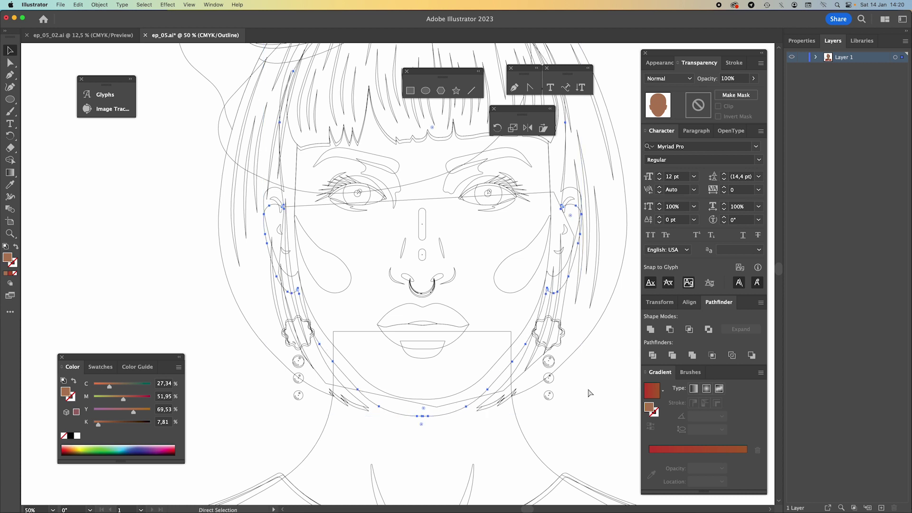
{"action": "key", "text": "super+y"}
{"action": "left_click", "coordinate": [604, 390]}
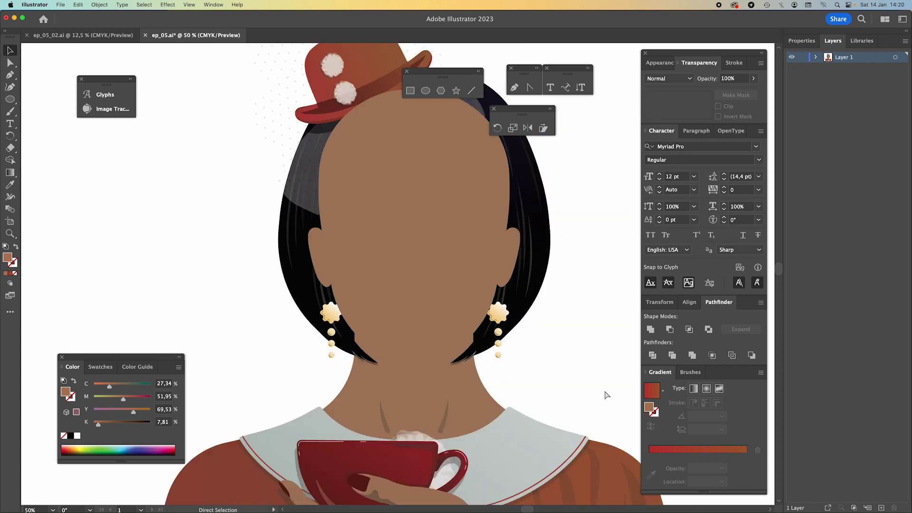
Copy the skin-coloured neck and shoulders shape
{"action": "left_click_drag", "start_coordinate": [595, 382], "coordinate": [588, 338]}
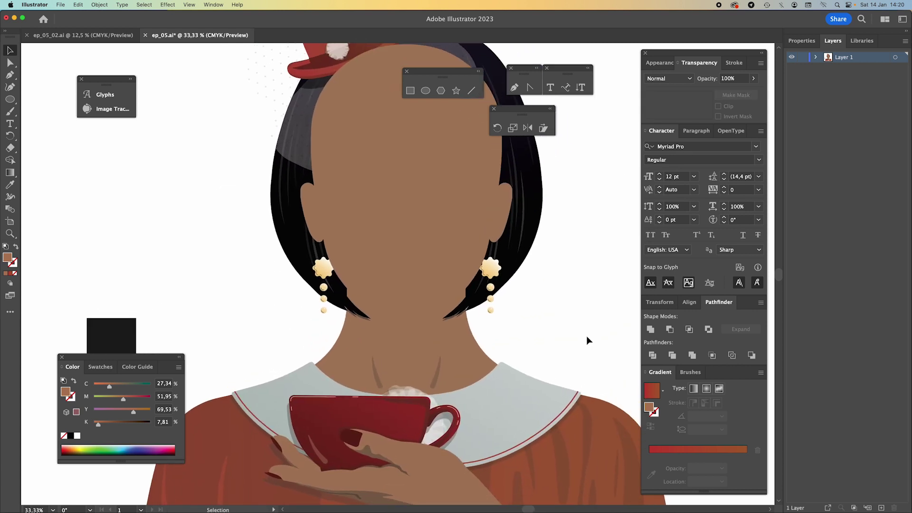
{"action": "key", "text": "a"}
{"action": "left_click", "coordinate": [457, 343]}
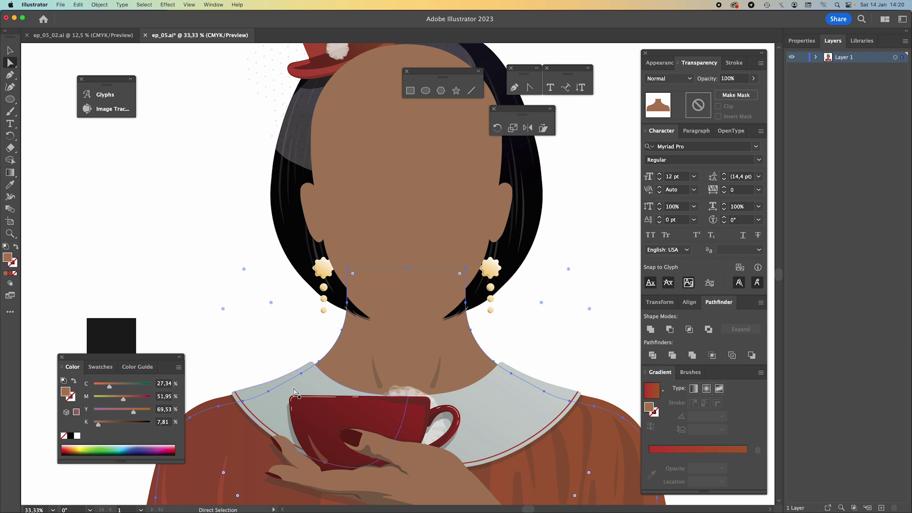
{"action": "key", "text": "v"}
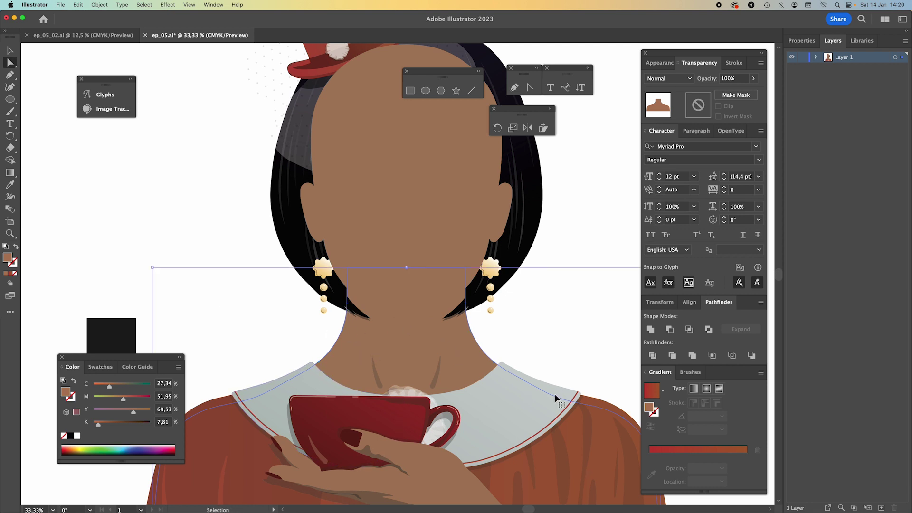
{"action": "left_click", "coordinate": [550, 346]}
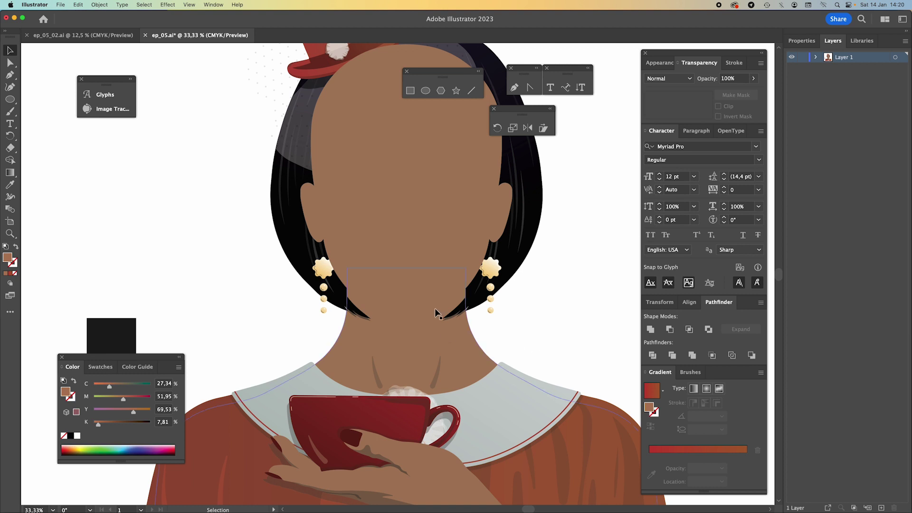
{"action": "left_click", "coordinate": [430, 292]}
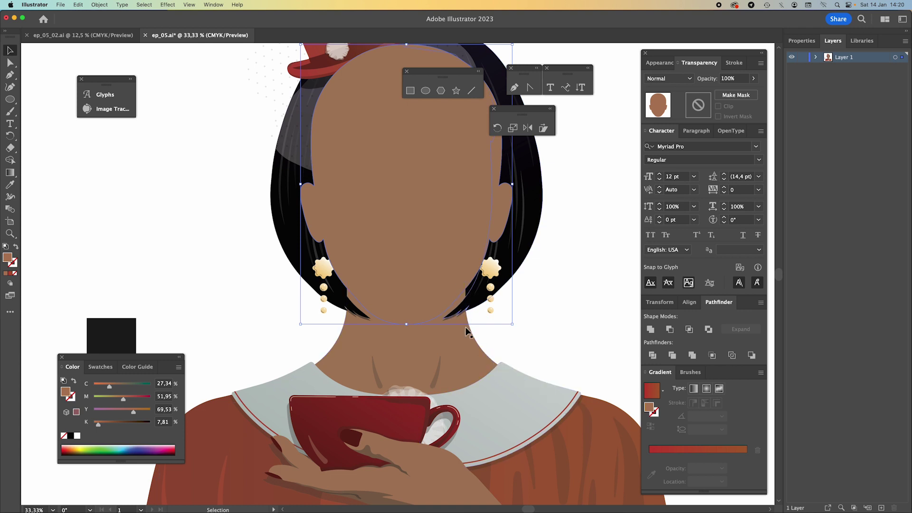
{"action": "left_click", "coordinate": [358, 343]}
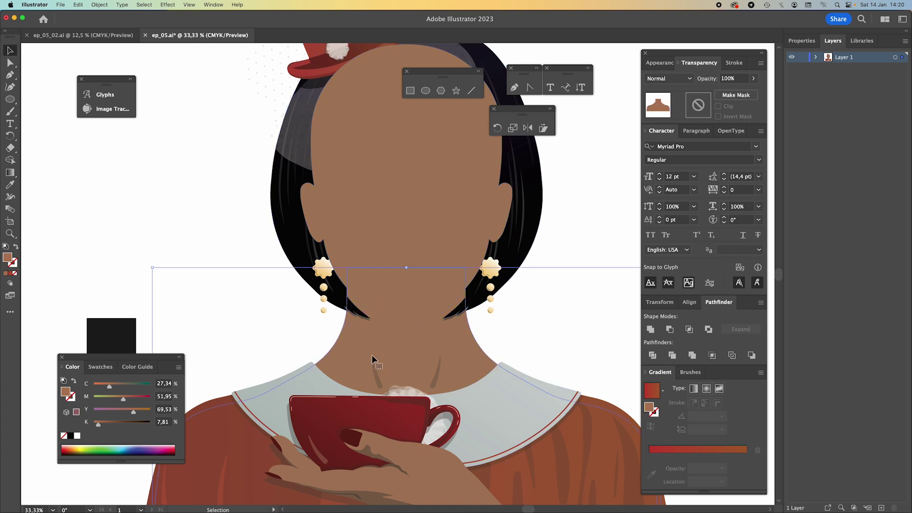
{"action": "left_click", "coordinate": [619, 324]}
{"action": "left_click_drag", "start_coordinate": [565, 265], "coordinate": [562, 328]}
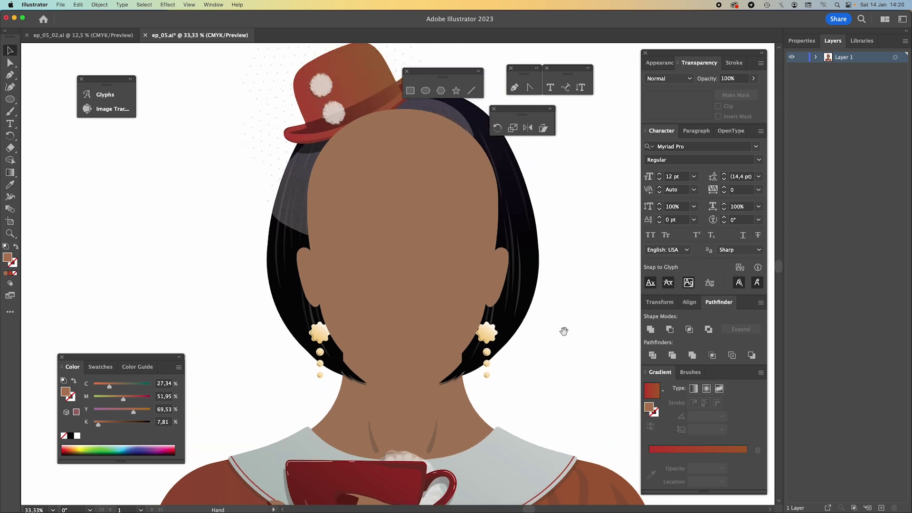
Isolate the lowered face duplicate so it can be edited apart from the rest of the portrait
{"action": "left_click", "coordinate": [402, 285]}
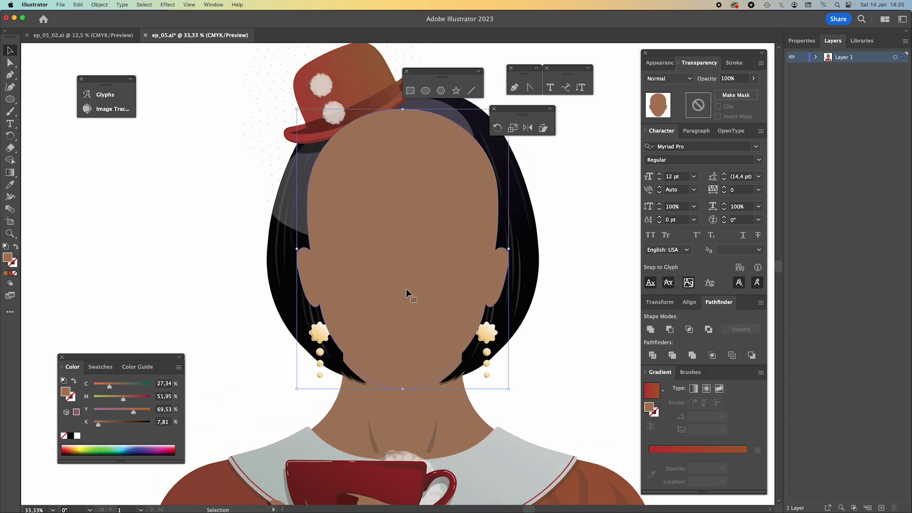
{"action": "double_click", "coordinate": [406, 289]}
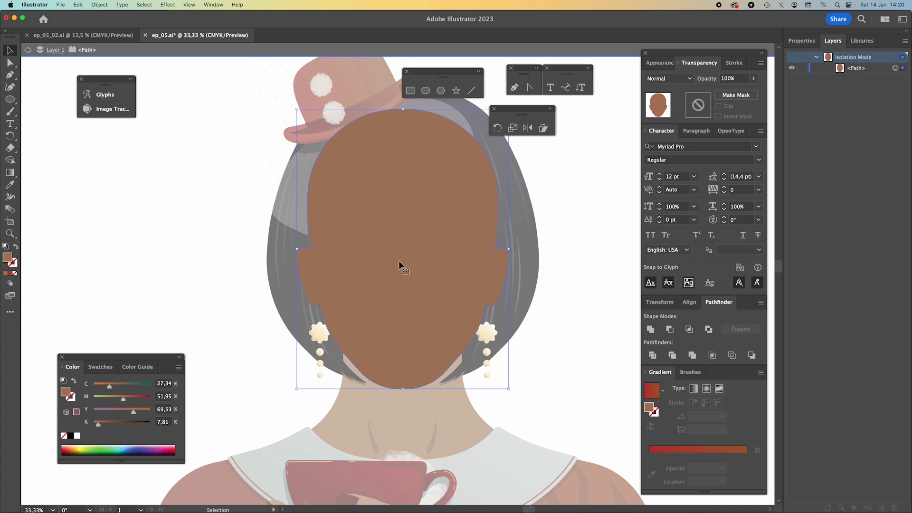
{"action": "left_click_drag", "start_coordinate": [531, 344], "coordinate": [505, 306]}
{"action": "key", "text": "a"}
{"action": "key", "text": "super+minus"}
{"action": "key", "text": "v"}
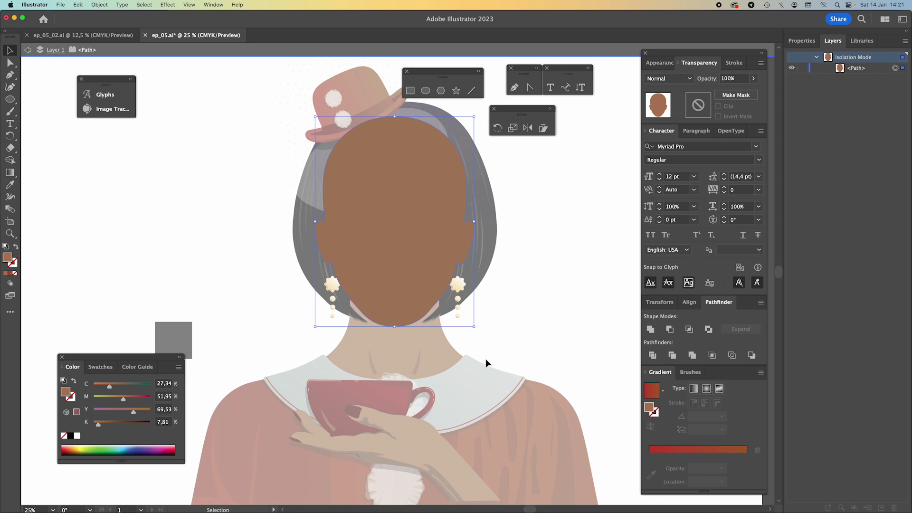
{"action": "key", "text": "super+equal"}
{"action": "left_click_drag", "start_coordinate": [486, 358], "coordinate": [515, 294]}
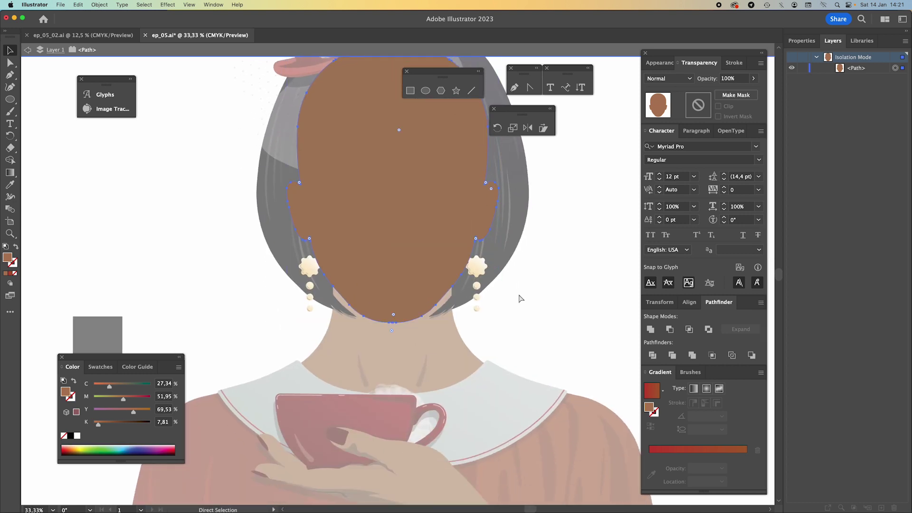
Paste the copied neck and shoulders shape in place in front of the isolated face duplicate
{"action": "key", "text": "super+f"}
{"action": "key", "text": "v"}
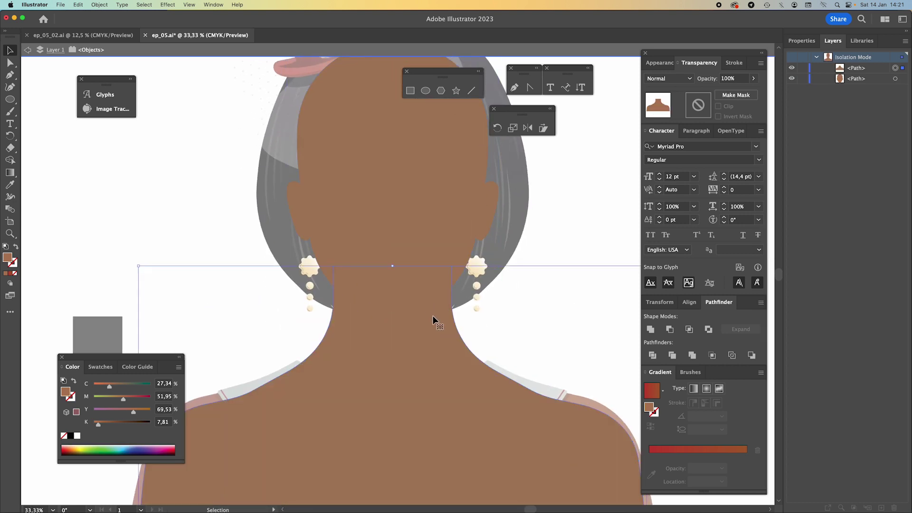
{"action": "left_click", "coordinate": [267, 336]}
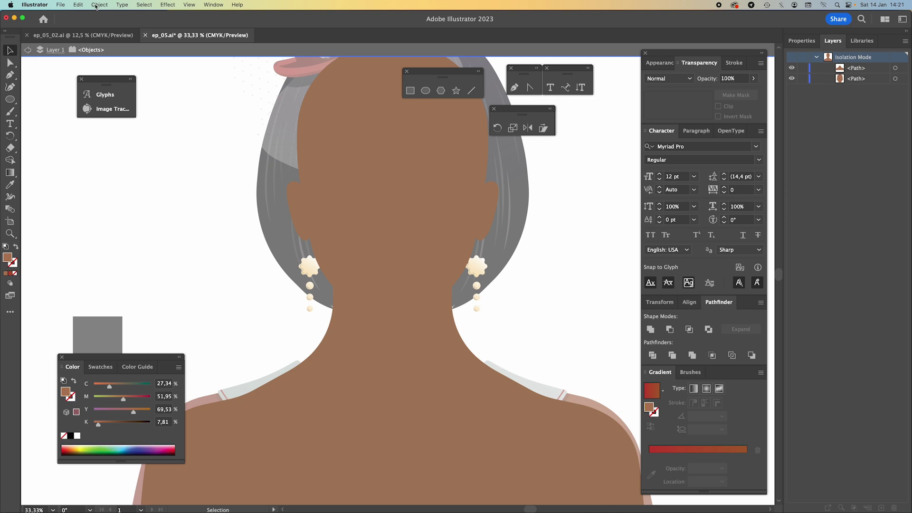
{"action": "left_click", "coordinate": [79, 6]}
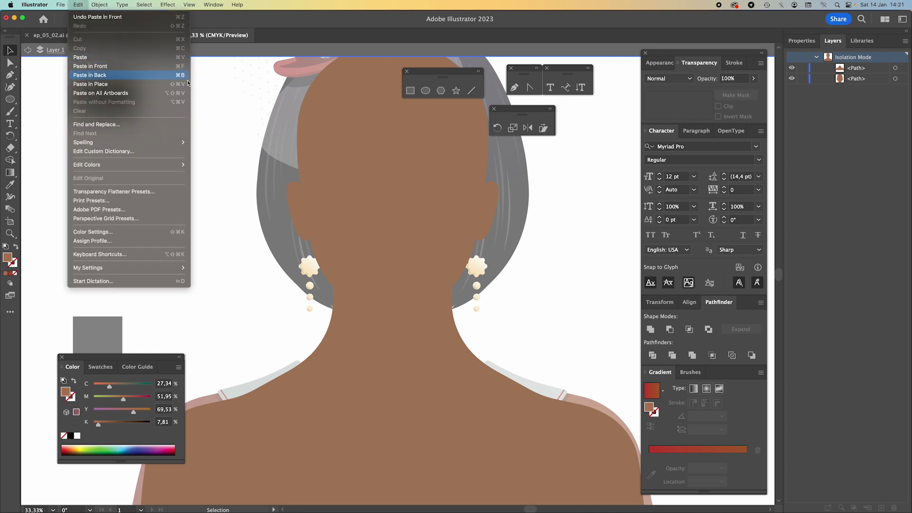
{"action": "left_click", "coordinate": [580, 275]}
Select both isolated skin shapes and split them along their overlap with the Pathfinder Divide operation
{"action": "left_click_drag", "start_coordinate": [563, 276], "coordinate": [540, 325]}
{"action": "key", "text": "super+minus"}
{"action": "key", "text": "super+a"}
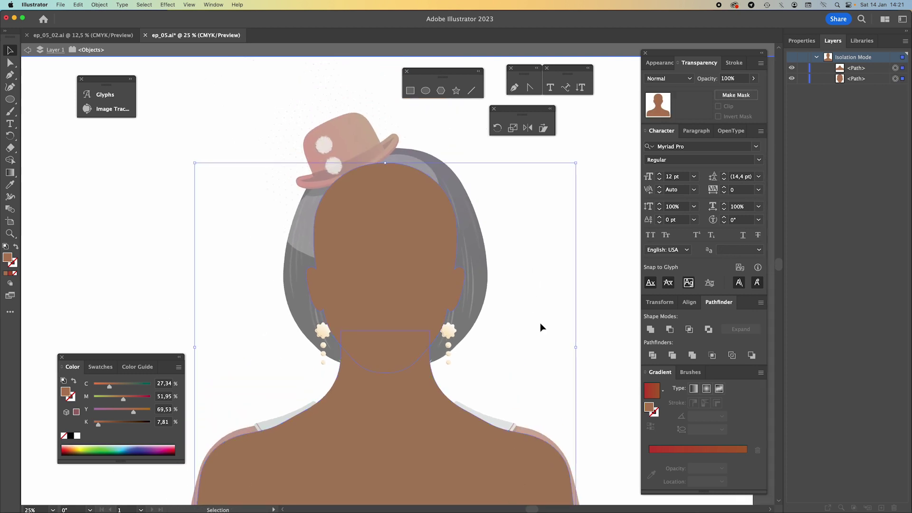
{"action": "left_click", "coordinate": [653, 355]}
{"action": "left_click", "coordinate": [511, 363]}
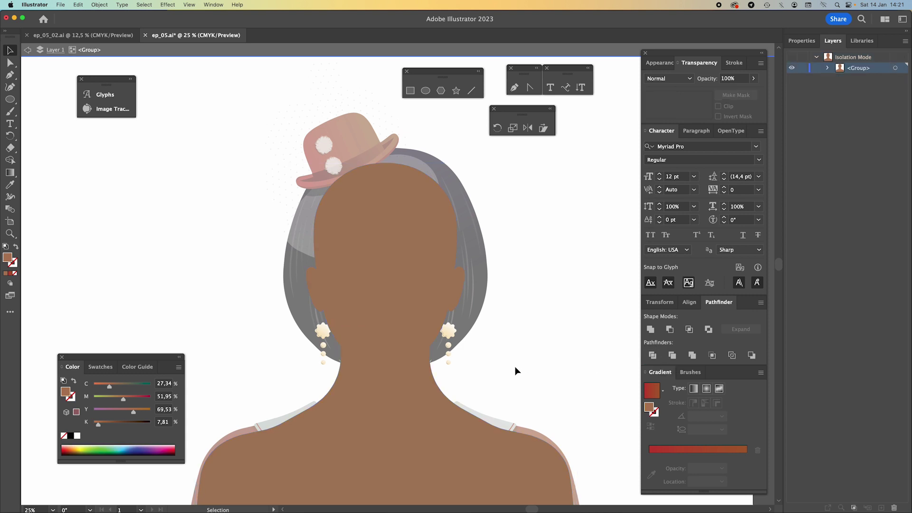
Cut the chin-shaped overlap piece of the divided face and neck shapes out of the isolated group
{"action": "left_click_drag", "start_coordinate": [505, 363], "coordinate": [551, 336]}
{"action": "left_click", "coordinate": [437, 313]}
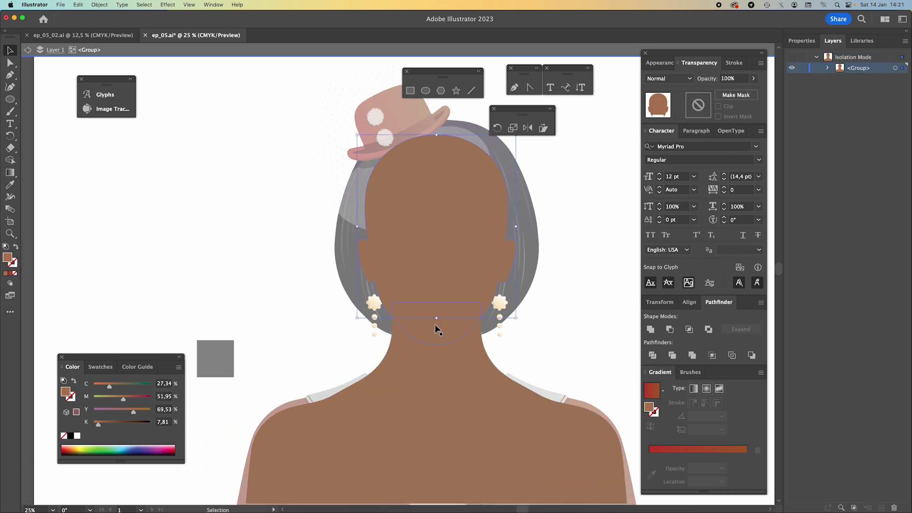
{"action": "left_click", "coordinate": [438, 372]}
{"action": "left_click", "coordinate": [524, 354]}
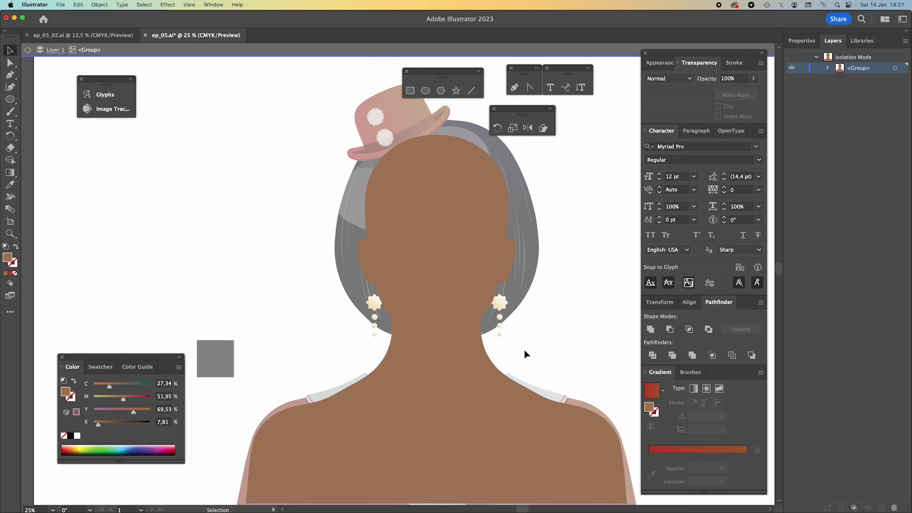
{"action": "left_click", "coordinate": [432, 329]}
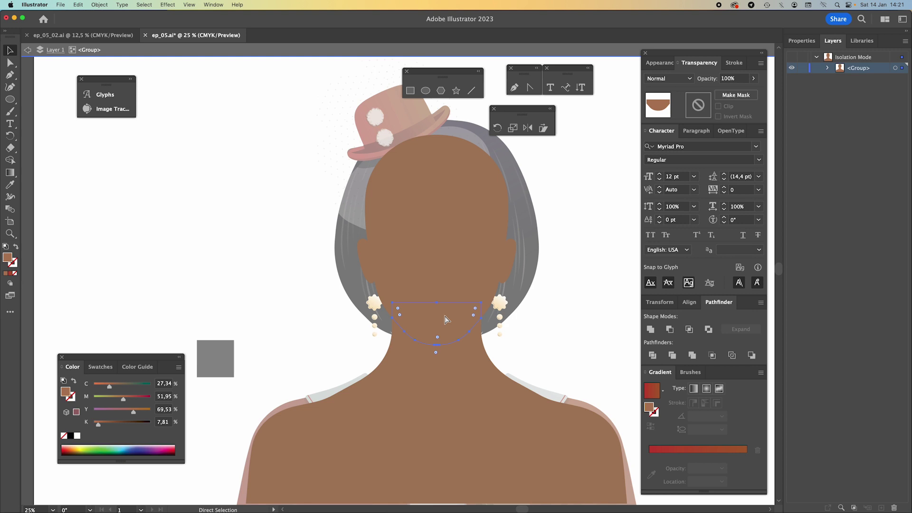
{"action": "key", "text": "Delete"}
Delete the remaining divided face and shoulder pieces and leave isolation mode
{"action": "scroll", "coordinate": [521, 319], "scroll_direction": "right", "scroll_amount": 2}
{"action": "scroll", "coordinate": [520, 319], "scroll_direction": "down", "scroll_amount": 2}
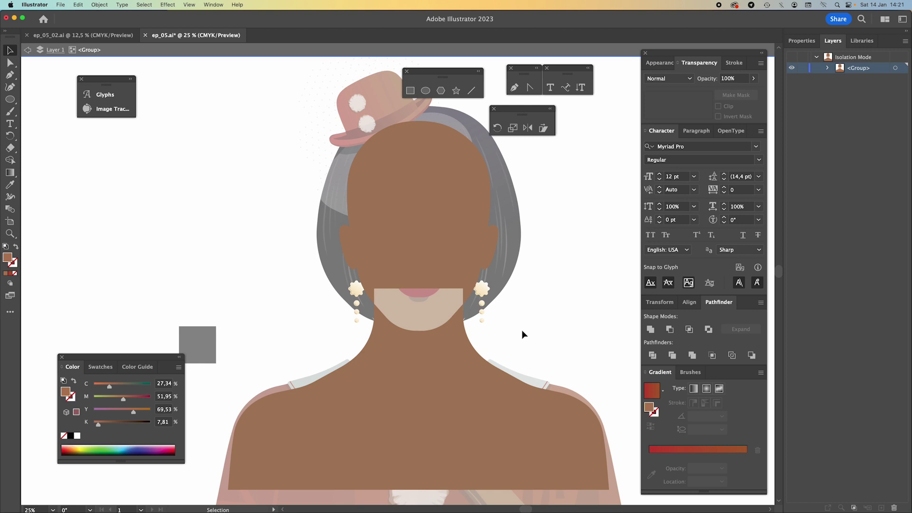
{"action": "scroll", "coordinate": [521, 330], "scroll_direction": "right", "scroll_amount": 2}
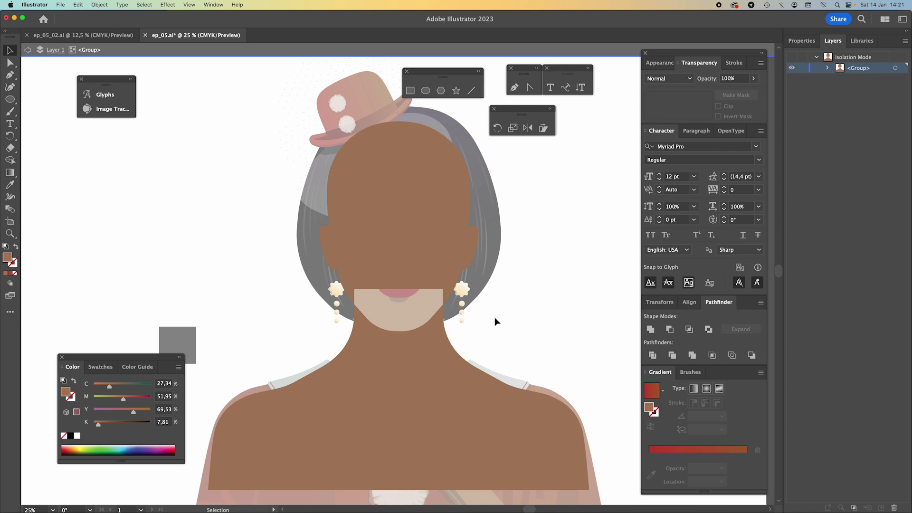
{"action": "key", "text": "super+a"}
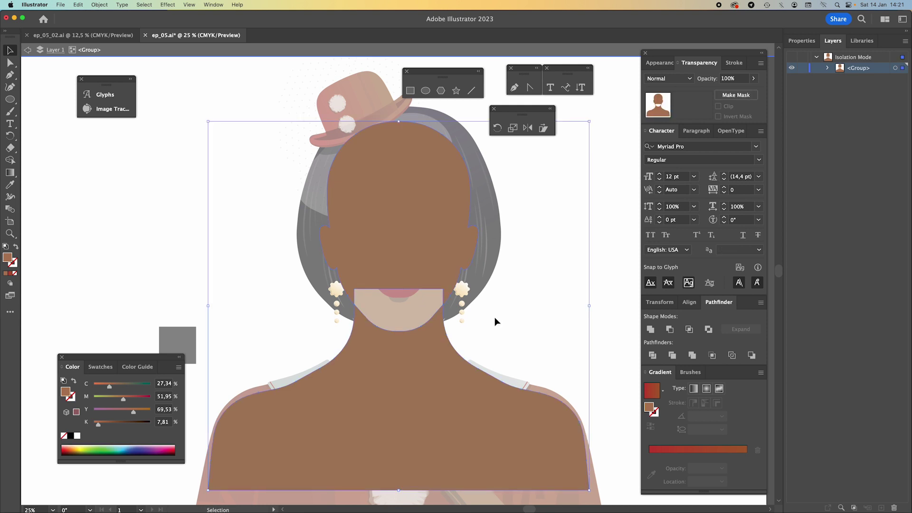
{"action": "key", "text": "Delete"}
{"action": "key", "text": "q"}
{"action": "key", "text": "v"}
{"action": "double_click", "coordinate": [496, 322]}
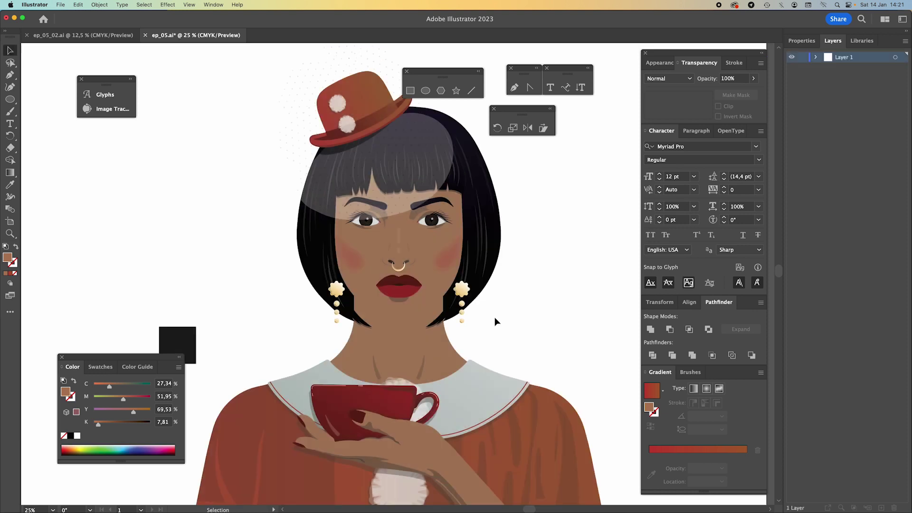
Paste the cut chin piece in place directly in front of the original neck and shoulders shape
{"action": "left_click", "coordinate": [421, 345]}
{"action": "left_click_drag", "start_coordinate": [421, 345], "coordinate": [429, 305]}
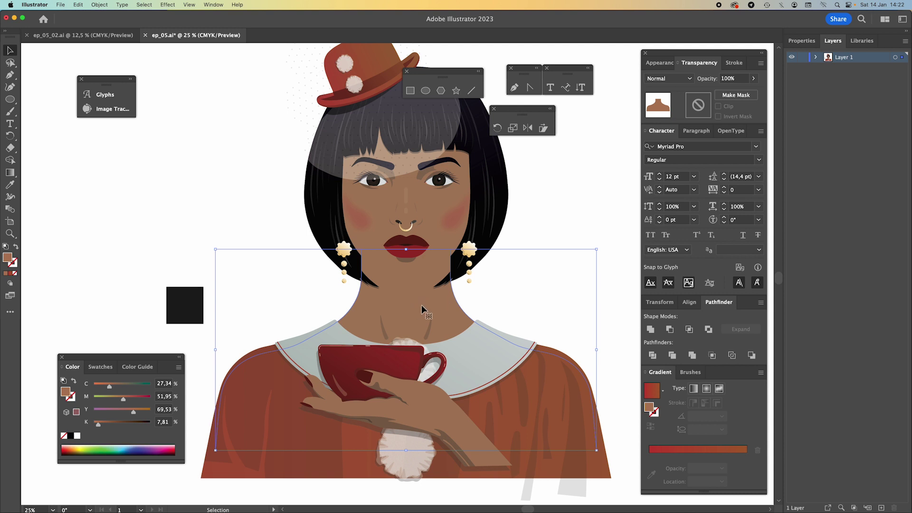
{"action": "left_click", "coordinate": [388, 195]}
{"action": "left_click", "coordinate": [397, 303]}
{"action": "key", "text": "super+f"}
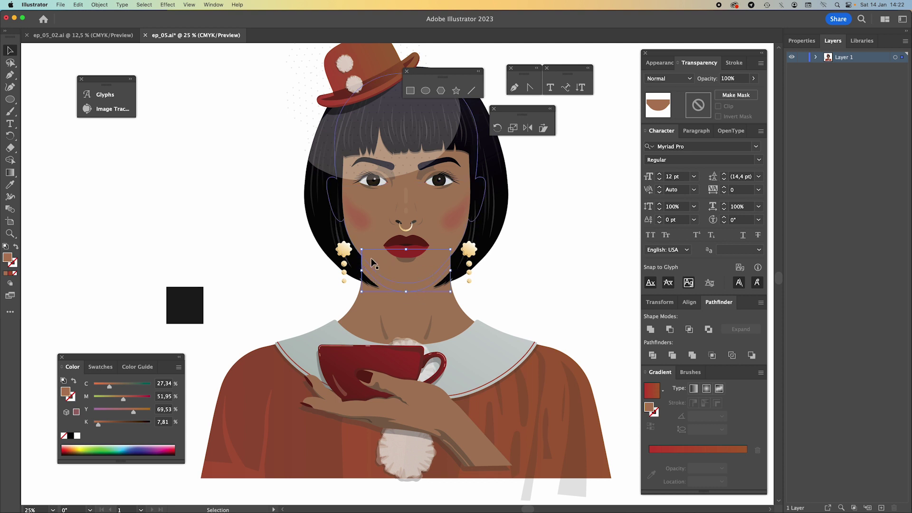
Fill the pasted chin piece with the black square's sampled colour and set its opacity to 25%
{"action": "key", "text": "i"}
{"action": "left_click", "coordinate": [188, 298]}
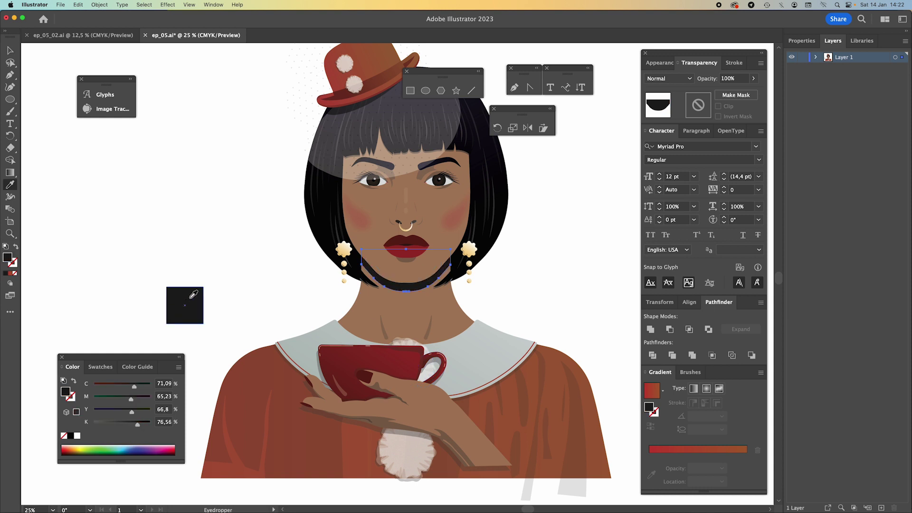
{"action": "left_click", "coordinate": [744, 79]}
{"action": "type", "text": "25"}
{"action": "key", "text": "Return"}
{"action": "key", "text": "v"}
{"action": "left_click", "coordinate": [568, 247]}
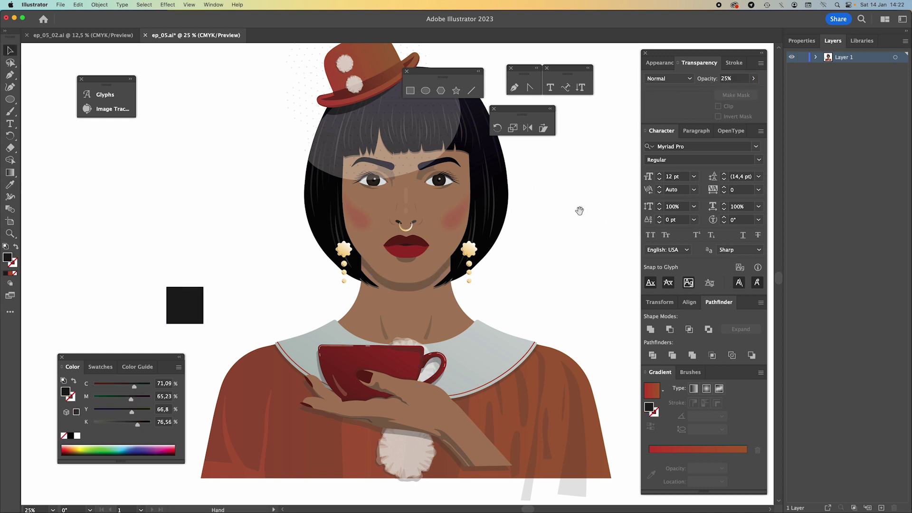
Examine how the new chin shadow fits the outline of the neck and shoulders shape beneath it
{"action": "left_click_drag", "start_coordinate": [579, 210], "coordinate": [562, 264]}
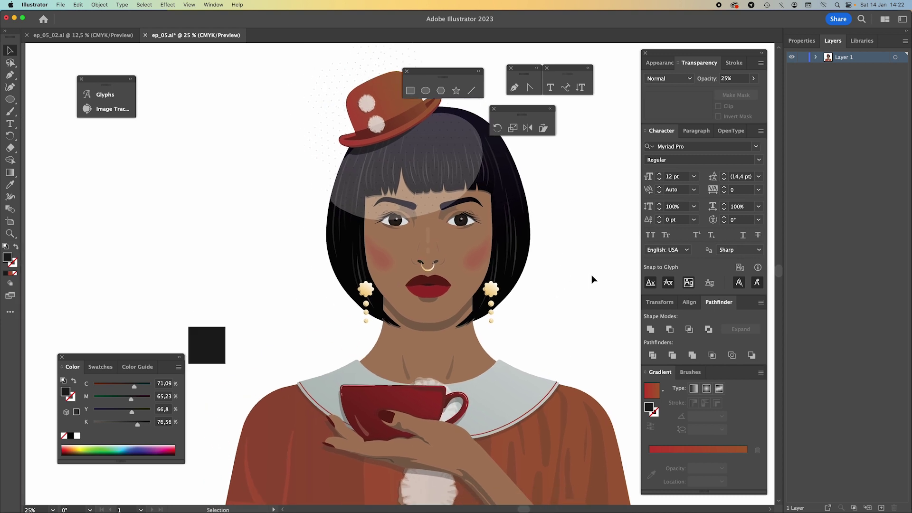
{"action": "scroll", "coordinate": [564, 321], "scroll_direction": "down", "scroll_amount": 2}
{"action": "left_click", "coordinate": [420, 299]}
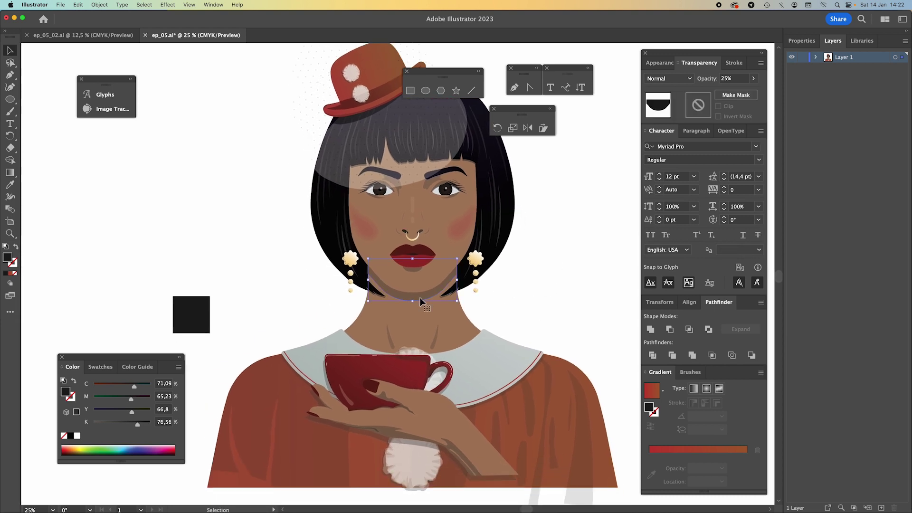
{"action": "left_click", "coordinate": [389, 313]}
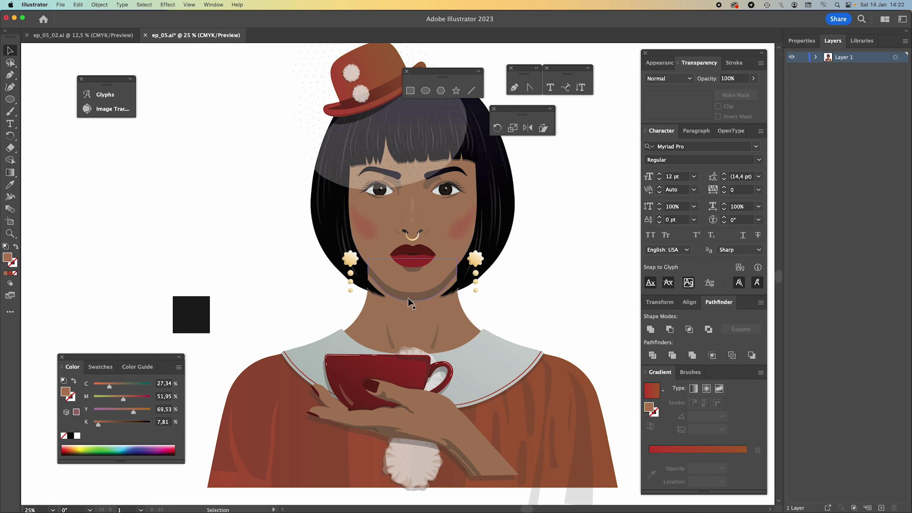
{"action": "key", "text": "a"}
{"action": "left_click", "coordinate": [416, 316]}
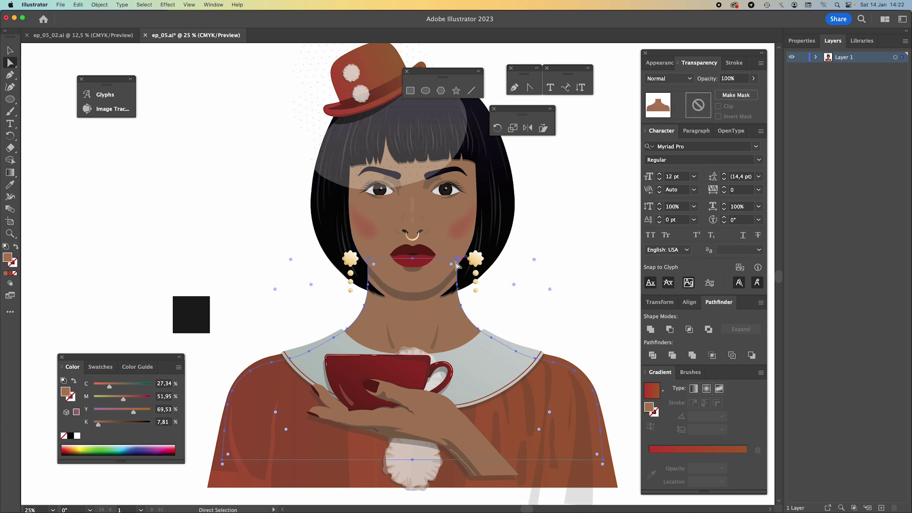
{"action": "key", "text": "v"}
{"action": "left_click", "coordinate": [550, 268]}
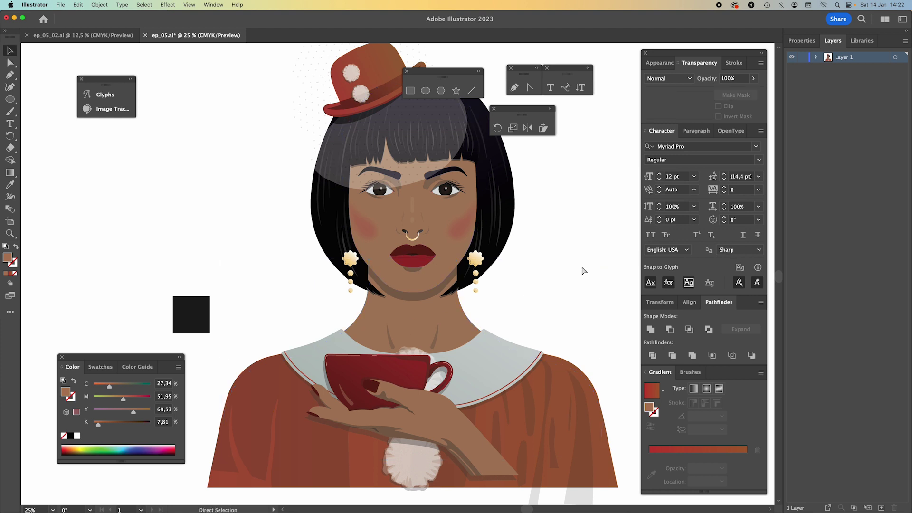
{"action": "key", "text": "super+minus"}
{"action": "scroll", "coordinate": [553, 261], "scroll_direction": "up", "scroll_amount": 2}
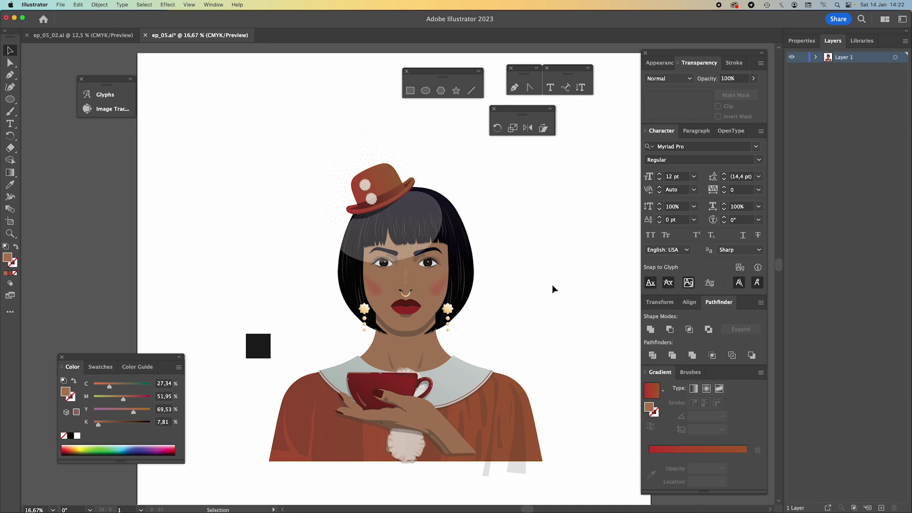
{"action": "key", "text": "super+plus"}
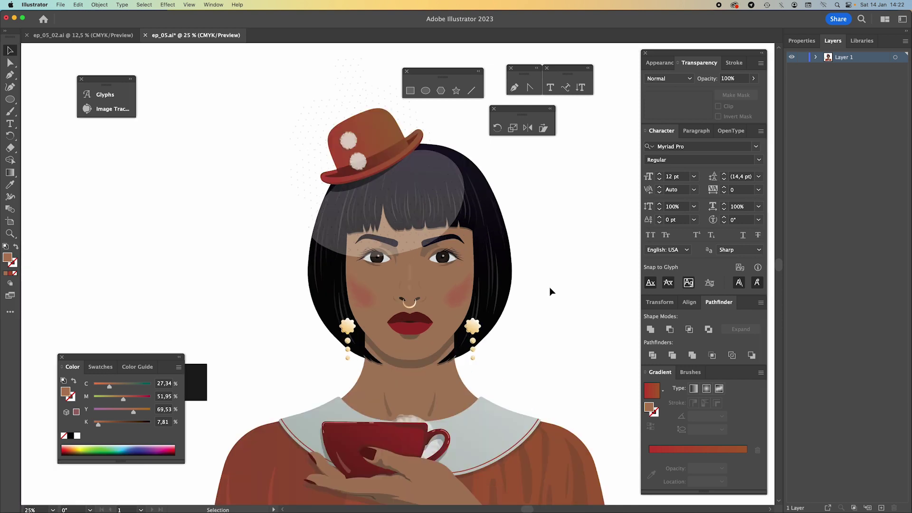
{"action": "scroll", "coordinate": [537, 266], "scroll_direction": "down", "scroll_amount": 3}
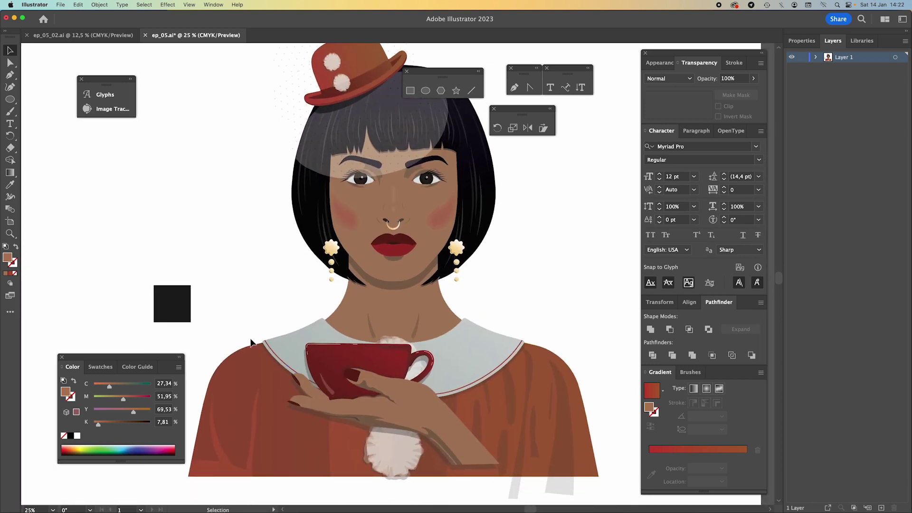
Examine the gradient dress shape and the semi-transparent fold shadows lying over it
{"action": "key", "text": "a"}
{"action": "left_click", "coordinate": [343, 438]}
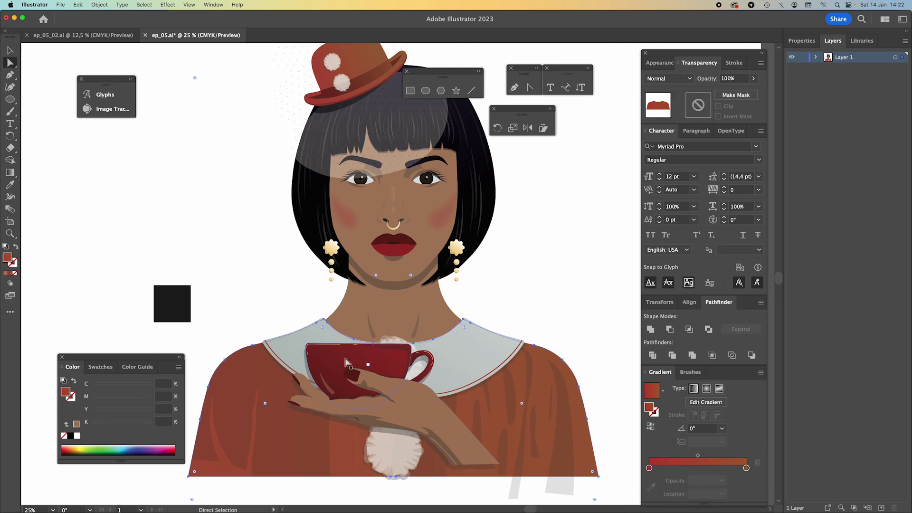
{"action": "scroll", "coordinate": [437, 353], "scroll_direction": "down", "scroll_amount": 2}
{"action": "scroll", "coordinate": [437, 354], "scroll_direction": "left", "scroll_amount": 1}
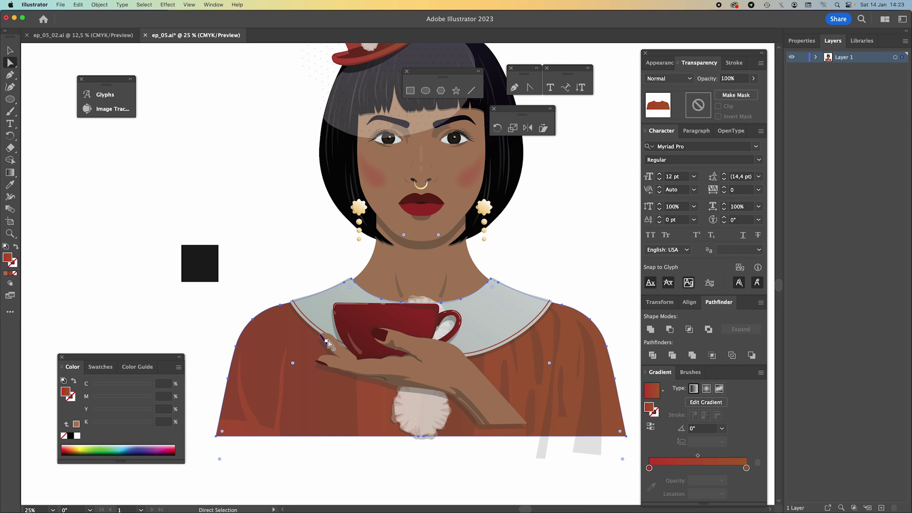
{"action": "scroll", "coordinate": [321, 361], "scroll_direction": "up", "scroll_amount": 1}
{"action": "scroll", "coordinate": [321, 361], "scroll_direction": "right", "scroll_amount": 1}
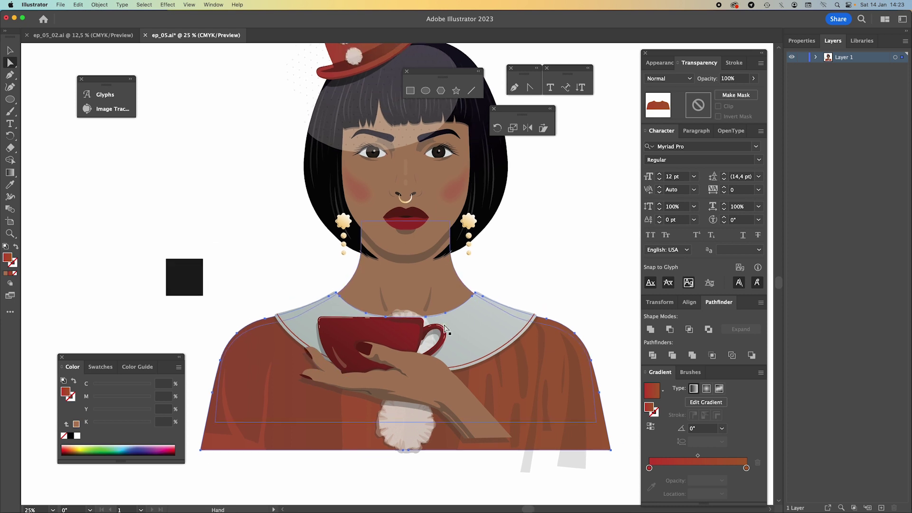
{"action": "left_click", "coordinate": [306, 389]}
{"action": "key", "text": "v"}
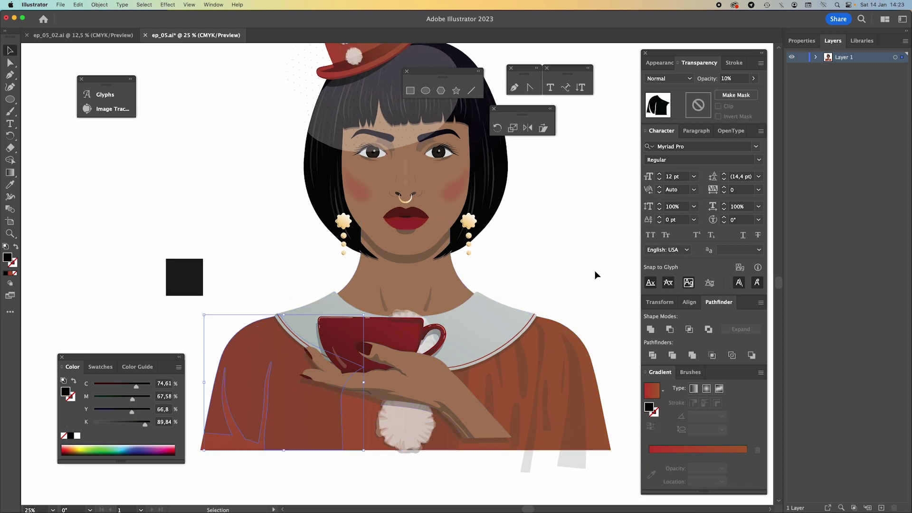
{"action": "left_click", "coordinate": [595, 271]}
{"action": "scroll", "coordinate": [576, 289], "scroll_direction": "down", "scroll_amount": 1}
{"action": "scroll", "coordinate": [576, 289], "scroll_direction": "right", "scroll_amount": 2}
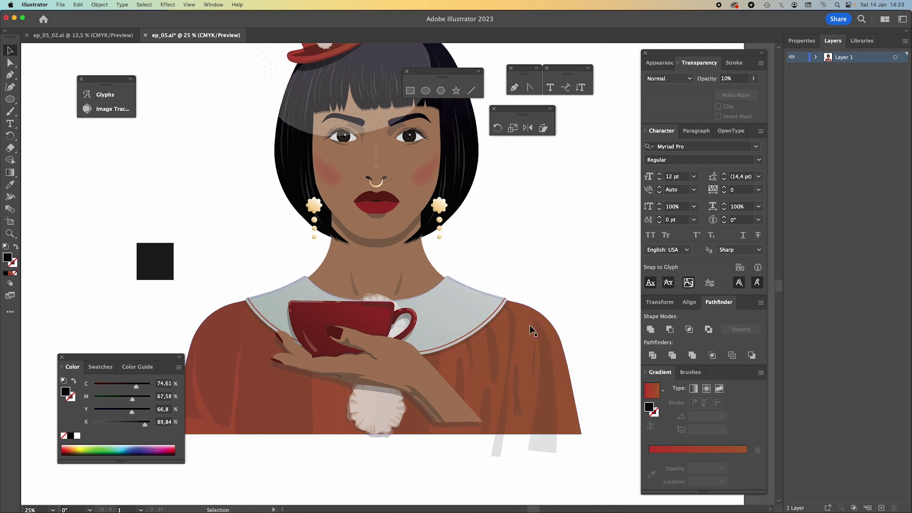
{"action": "left_click_drag", "start_coordinate": [521, 219], "coordinate": [556, 295]}
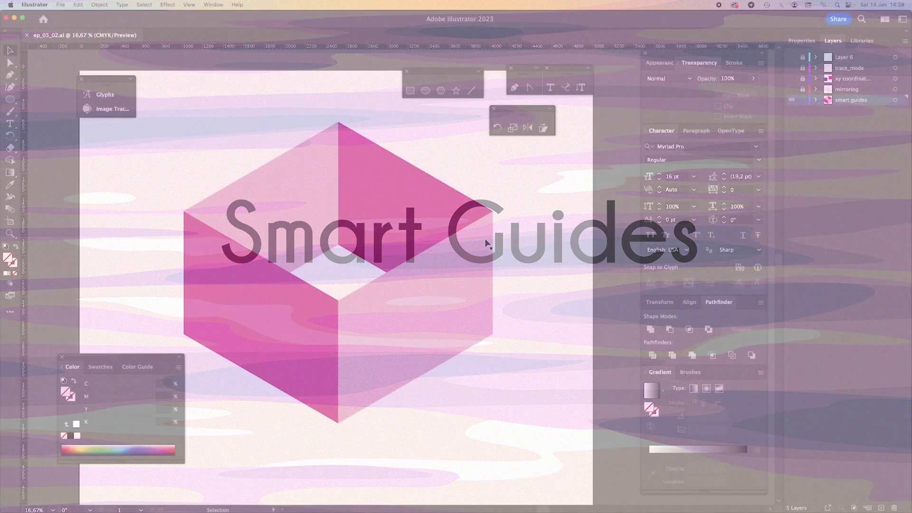
{"action": "left_click_drag", "start_coordinate": [491, 229], "coordinate": [524, 262]}
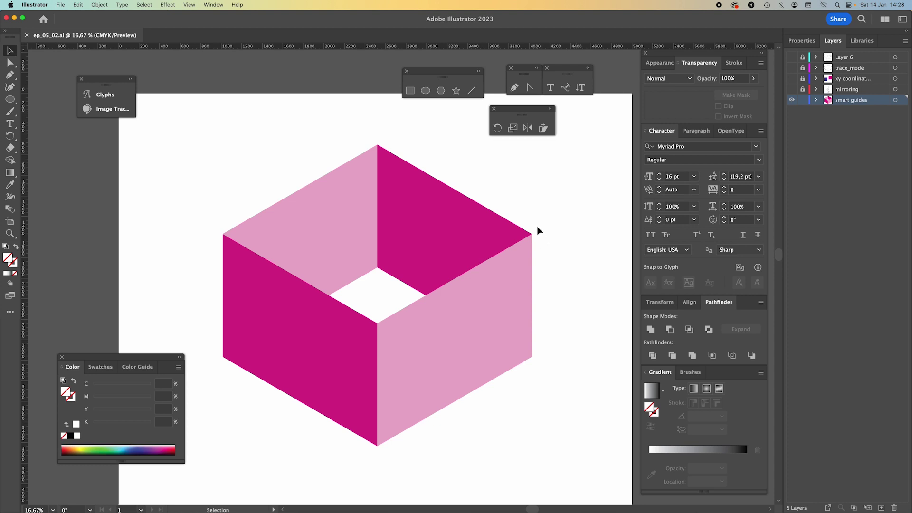
{"action": "left_click_drag", "start_coordinate": [532, 209], "coordinate": [527, 230]}
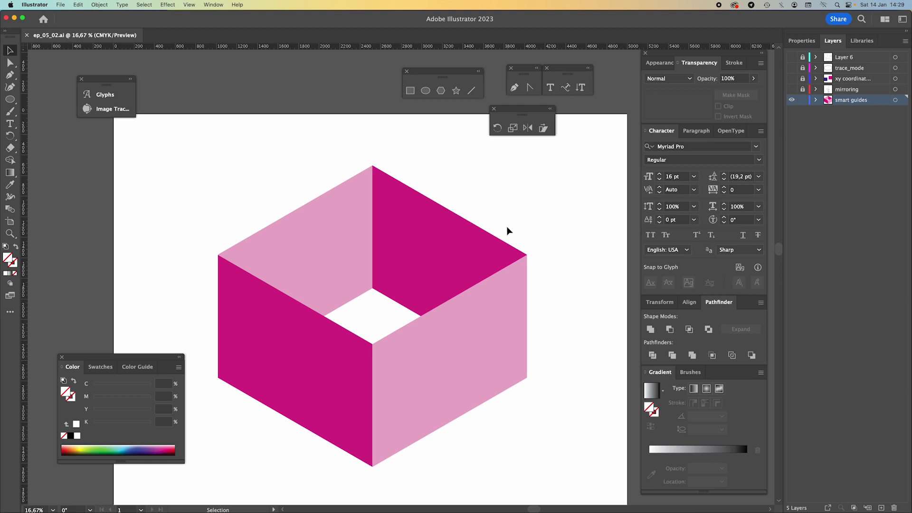
{"action": "left_click", "coordinate": [417, 214]}
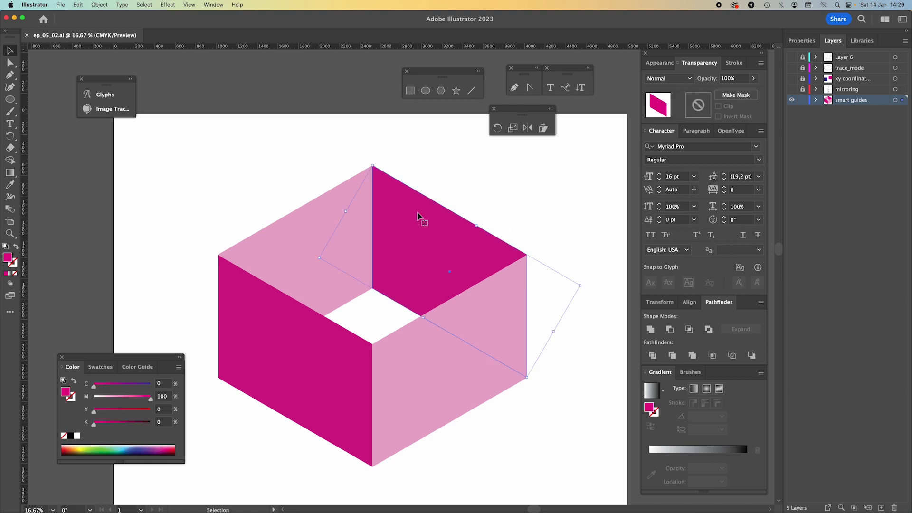
{"action": "left_click", "coordinate": [532, 196]}
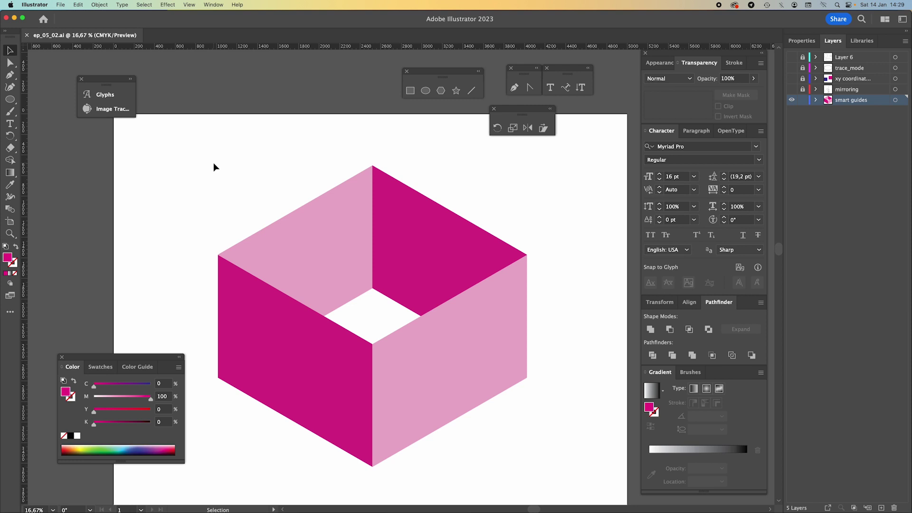
Turn on Smart Guides for the open box drawing
{"action": "left_click", "coordinate": [190, 4]}
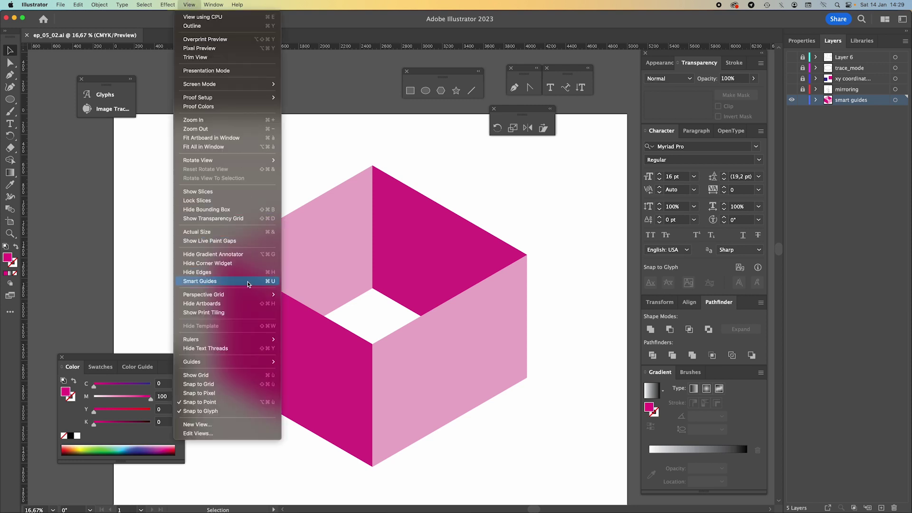
{"action": "left_click", "coordinate": [221, 282]}
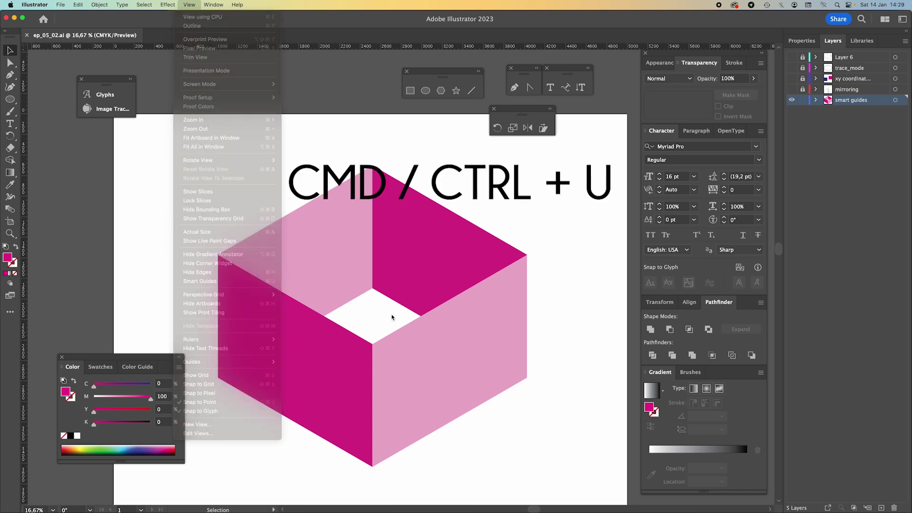
{"action": "key", "text": "a"}
{"action": "key", "text": "super+u"}
{"action": "key", "text": "v"}
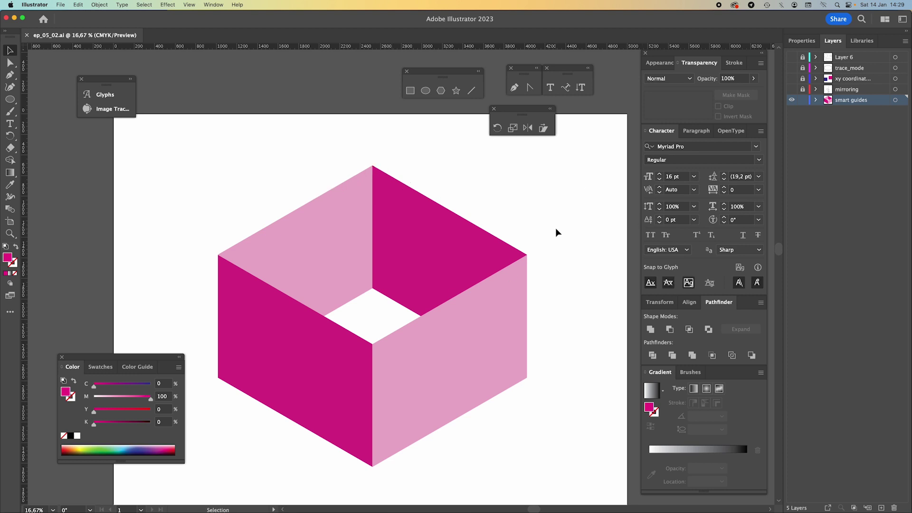
Draw a closed four-sided lid over the box opening with the Pen tool, snapping each point to one of the upper outer corners
{"action": "key", "text": "super+equal"}
{"action": "scroll", "coordinate": [450, 138], "scroll_direction": "up", "scroll_amount": 2}
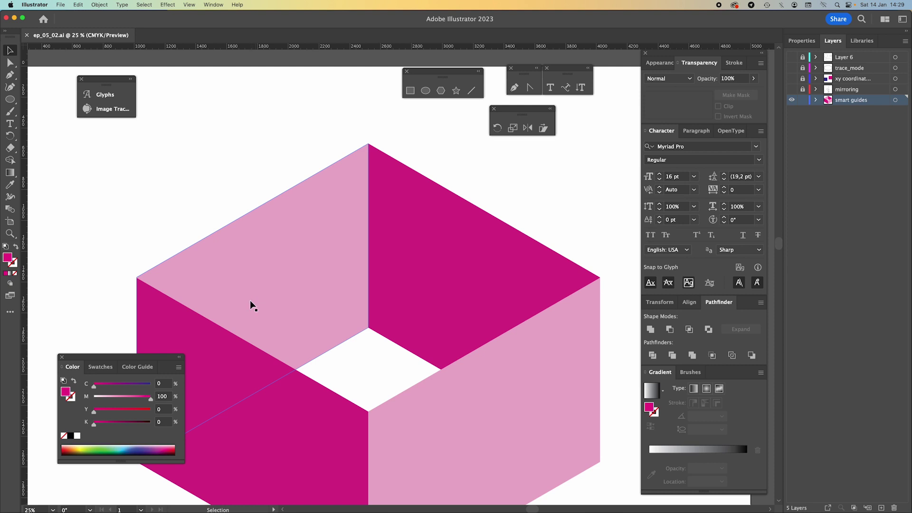
{"action": "scroll", "coordinate": [361, 266], "scroll_direction": "up", "scroll_amount": 3}
{"action": "scroll", "coordinate": [361, 266], "scroll_direction": "left", "scroll_amount": 2}
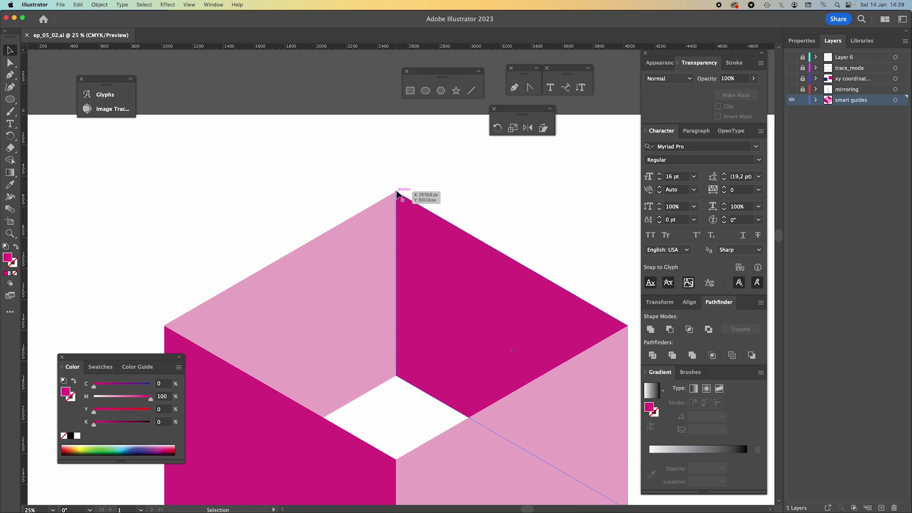
{"action": "left_click_drag", "start_coordinate": [525, 219], "coordinate": [472, 183]}
{"action": "key", "text": "p"}
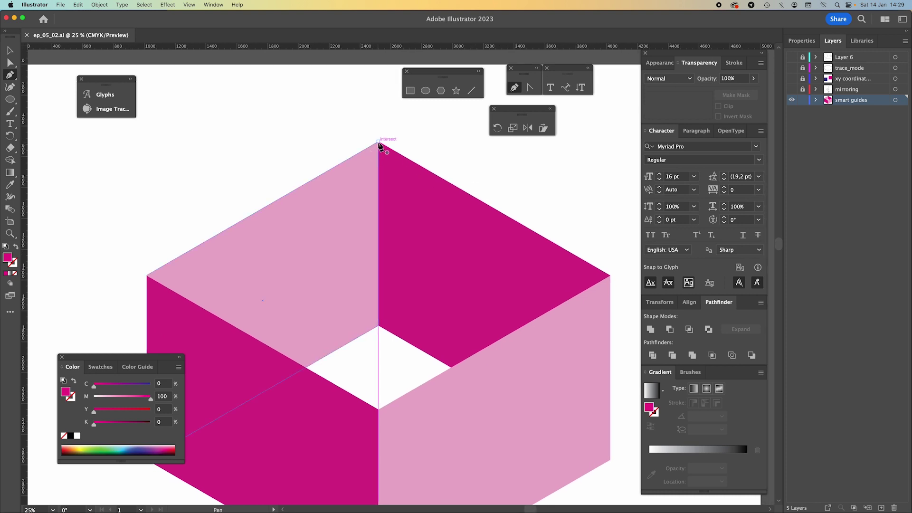
{"action": "scroll", "coordinate": [472, 346], "scroll_direction": "down", "scroll_amount": 3}
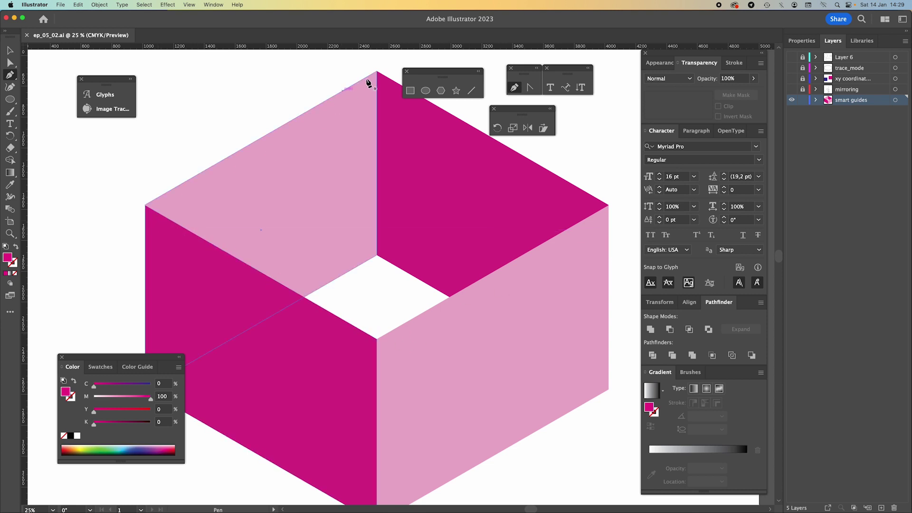
{"action": "scroll", "coordinate": [473, 299], "scroll_direction": "up", "scroll_amount": 3}
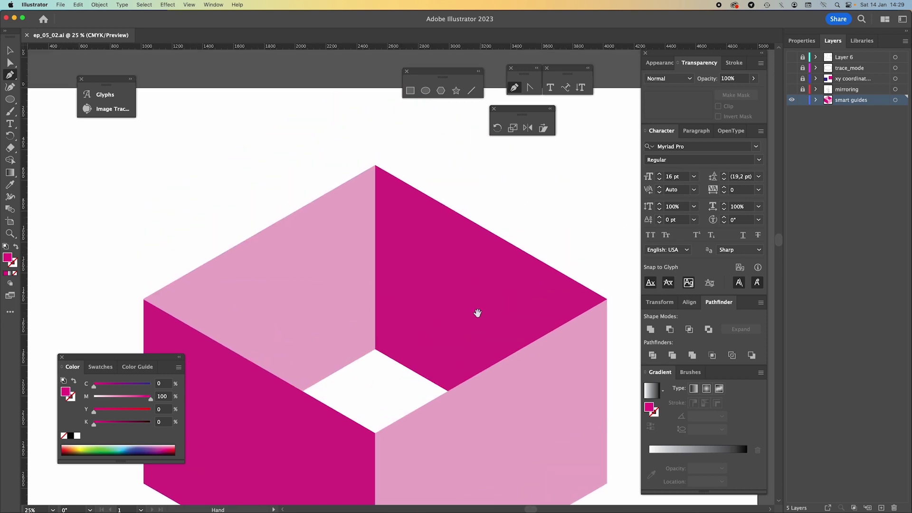
{"action": "left_click", "coordinate": [375, 165]}
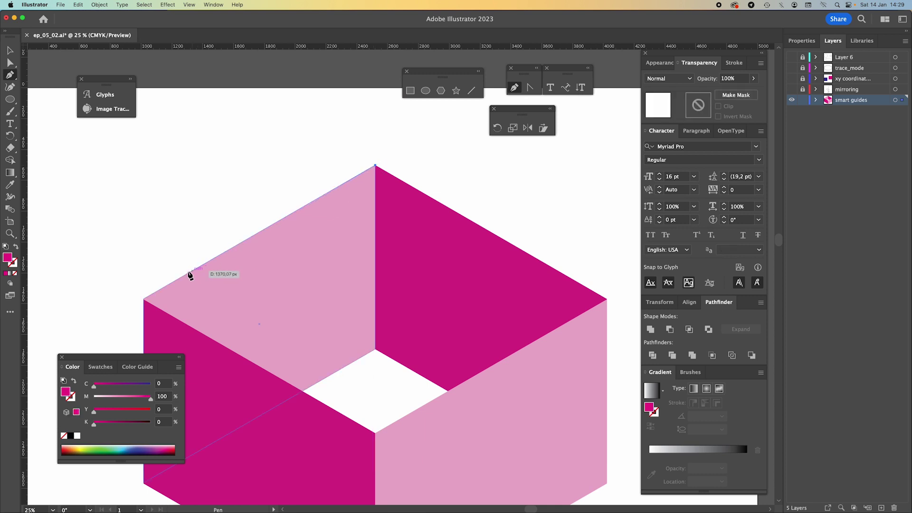
{"action": "left_click", "coordinate": [144, 300]}
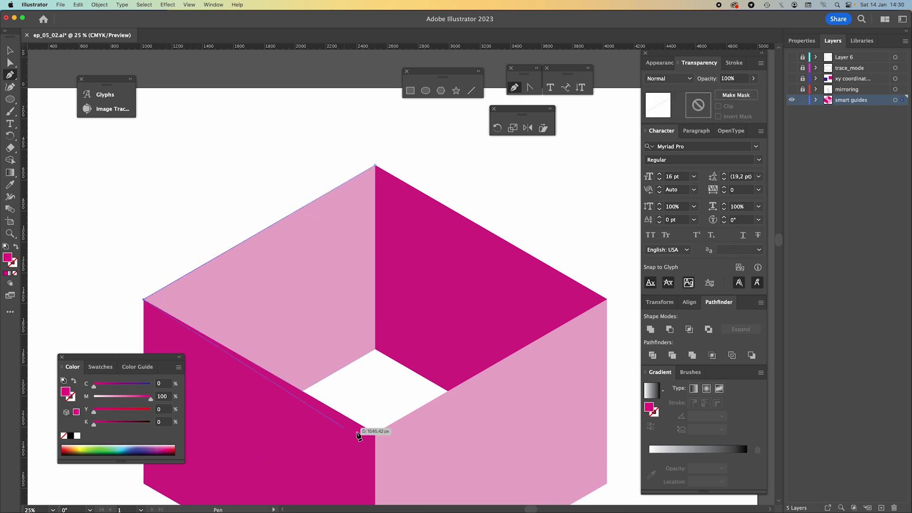
{"action": "left_click", "coordinate": [374, 433]}
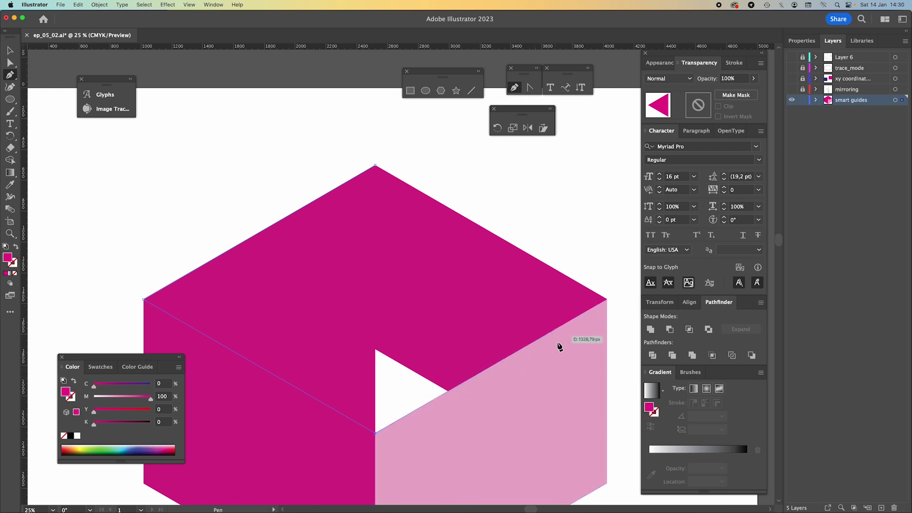
{"action": "left_click", "coordinate": [607, 300]}
{"action": "left_click", "coordinate": [375, 166]}
Set the new lid's fill colour to 24% cyan, keeping magenta at 100%, and deselect it
{"action": "key", "text": "v"}
{"action": "left_click", "coordinate": [107, 384]}
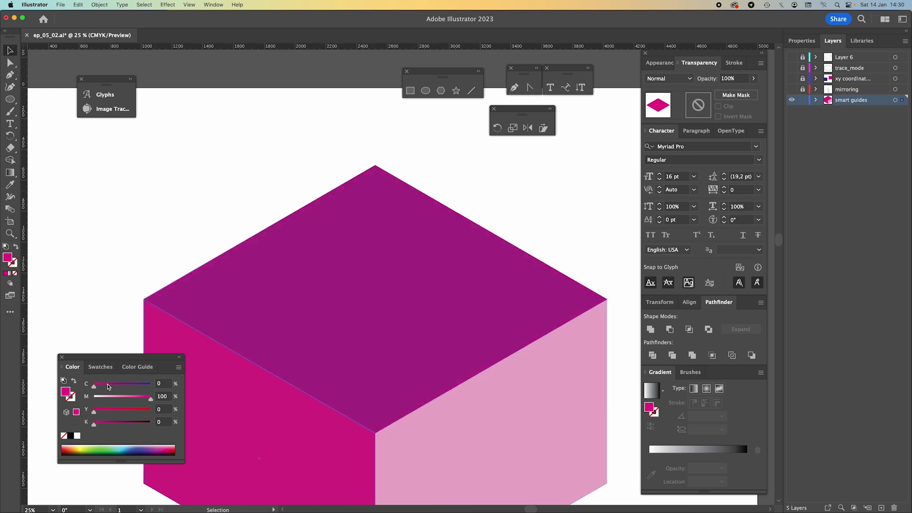
{"action": "left_click", "coordinate": [546, 245]}
Zoom in on the lid's right-hand corner and directly select the magenta back wall's anchor point there
{"action": "scroll", "coordinate": [543, 264], "scroll_direction": "down", "scroll_amount": 4}
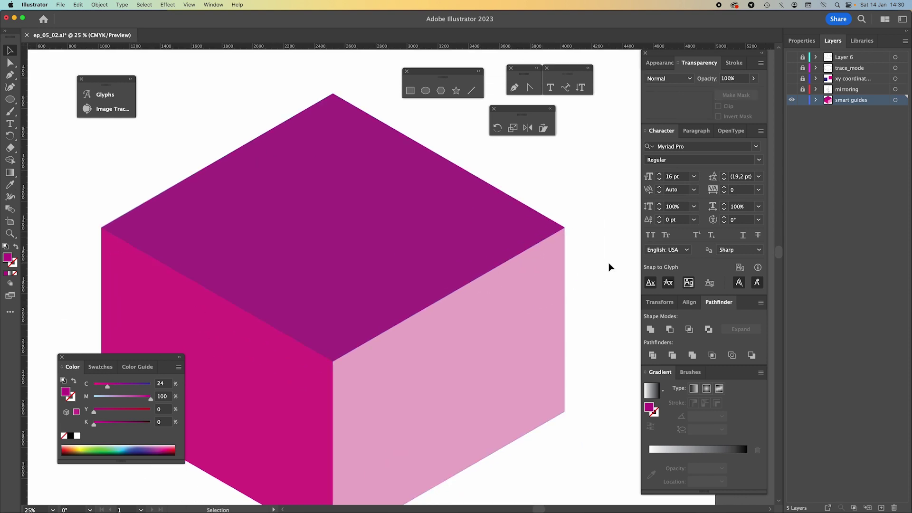
{"action": "key", "text": "super+plus"}
{"action": "key", "text": "super+plus"}
{"action": "left_click_drag", "start_coordinate": [541, 252], "coordinate": [367, 362]}
{"action": "key", "text": "super+plus"}
{"action": "key", "text": "super+plus"}
{"action": "left_click_drag", "start_coordinate": [521, 261], "coordinate": [340, 273]}
{"action": "key", "text": "a"}
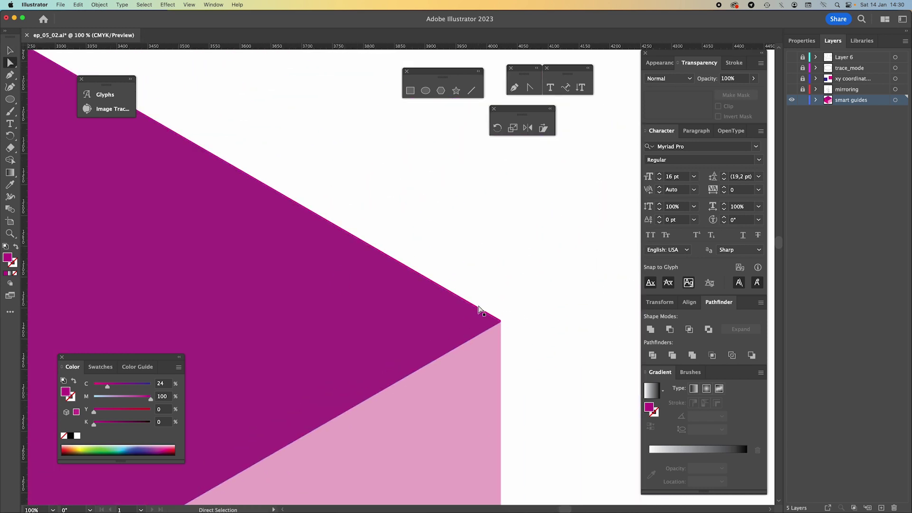
{"action": "left_click", "coordinate": [476, 305]}
{"action": "left_click", "coordinate": [499, 318]}
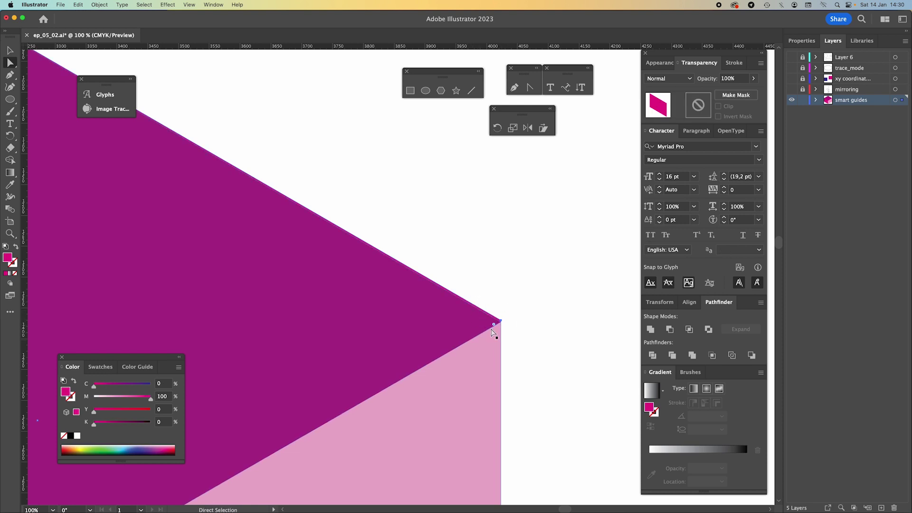
Check the X and Y coordinates of the magenta back wall's anchor point at the lid's right-hand corner
{"action": "key", "text": "super+plus"}
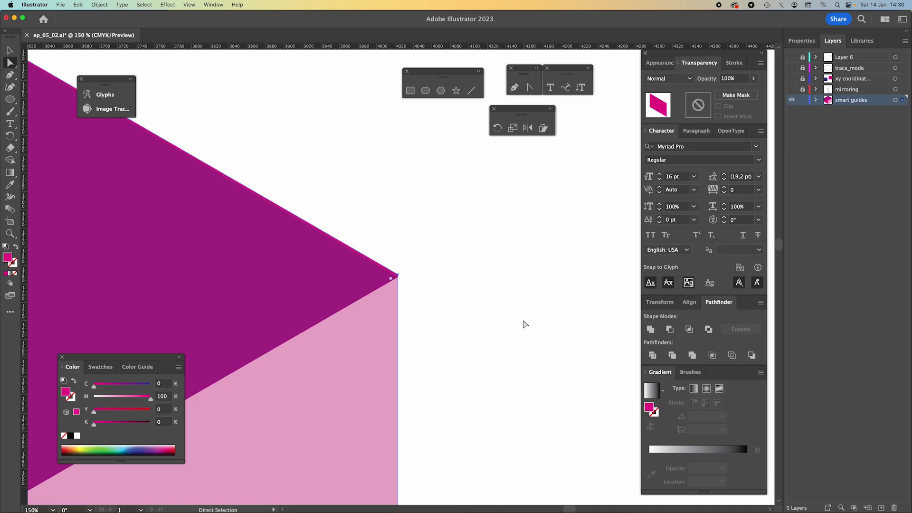
{"action": "key", "text": "super+plus"}
{"action": "key", "text": "super+plus"}
{"action": "left_click_drag", "start_coordinate": [383, 293], "coordinate": [453, 273]}
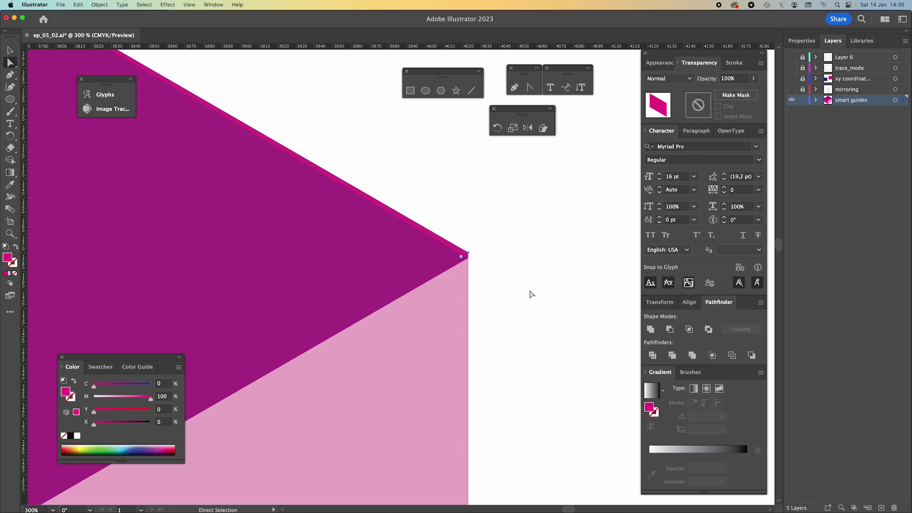
{"action": "left_click", "coordinate": [800, 41]}
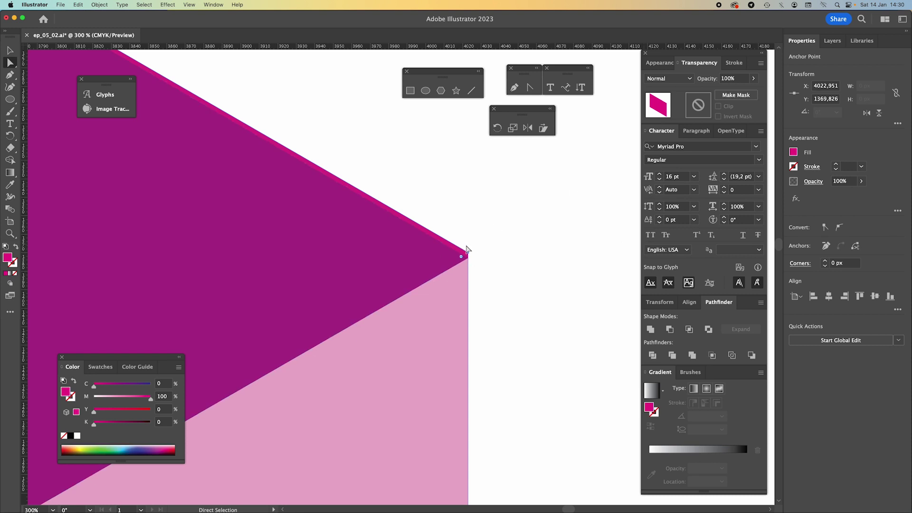
{"action": "left_click", "coordinate": [827, 89]}
{"action": "left_click", "coordinate": [822, 99]}
{"action": "left_click", "coordinate": [488, 281]}
Compare the coordinates of the light pink front wall's upper right anchor with those of the magenta back wall's anchor beside it
{"action": "scroll", "coordinate": [495, 246], "scroll_direction": "down", "scroll_amount": 3}
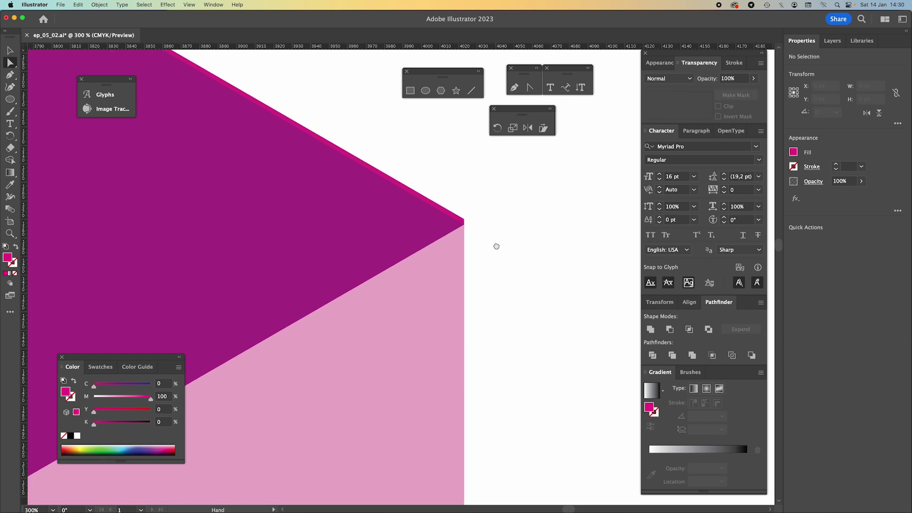
{"action": "left_click", "coordinate": [446, 247]}
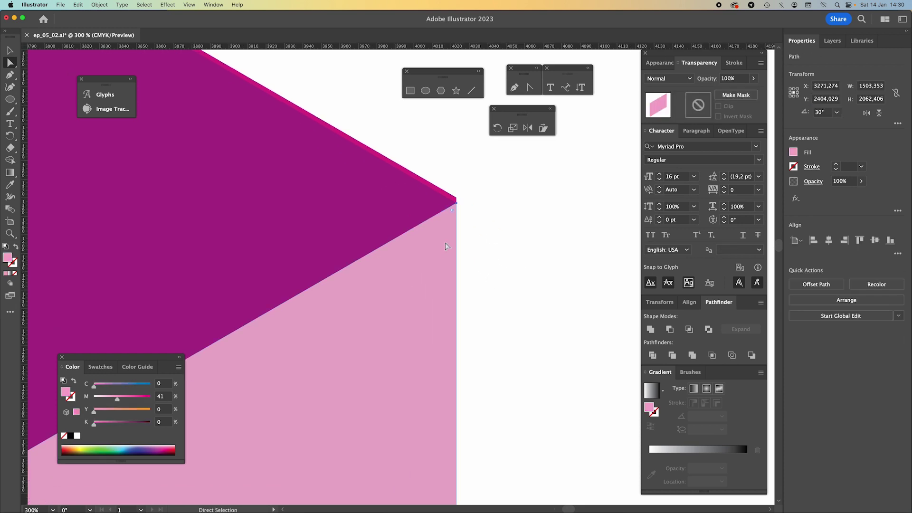
{"action": "left_click", "coordinate": [457, 205]}
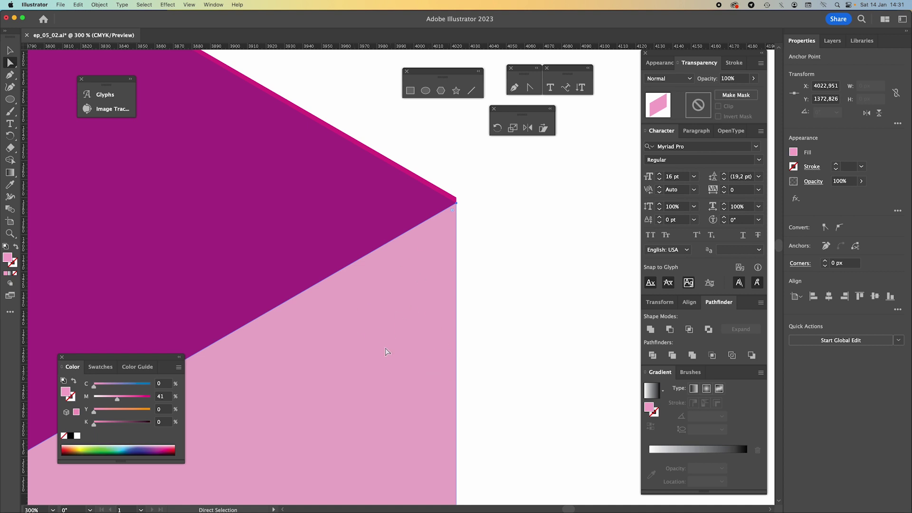
{"action": "scroll", "coordinate": [469, 244], "scroll_direction": "up", "scroll_amount": 3}
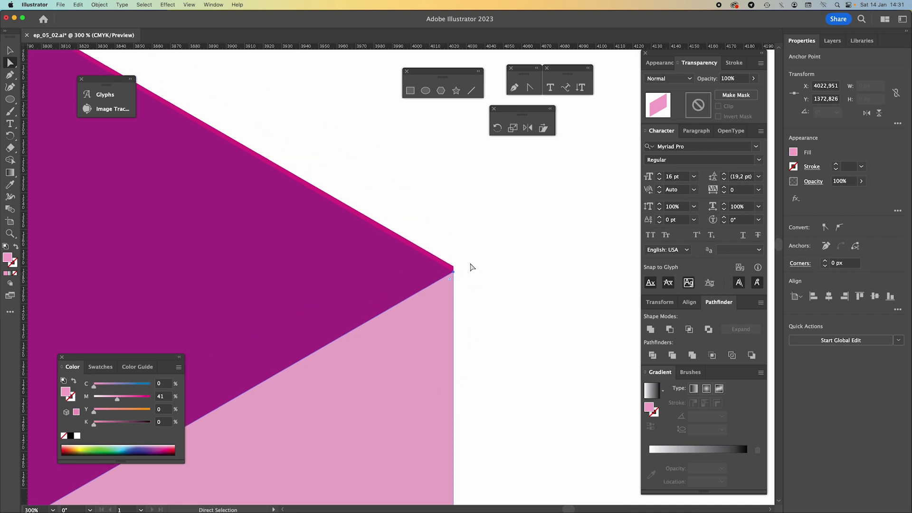
{"action": "left_click", "coordinate": [453, 268]}
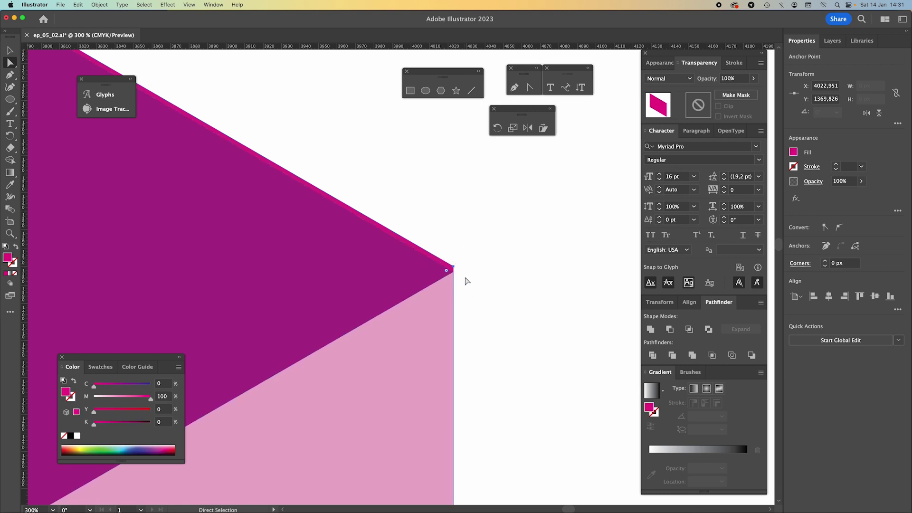
Copy the Y value 1372,826 px from the light pink wall's upper right anchor to the magenta back wall's anchor, and deselect
{"action": "key", "text": "super+plus"}
{"action": "left_click_drag", "start_coordinate": [450, 306], "coordinate": [536, 240]}
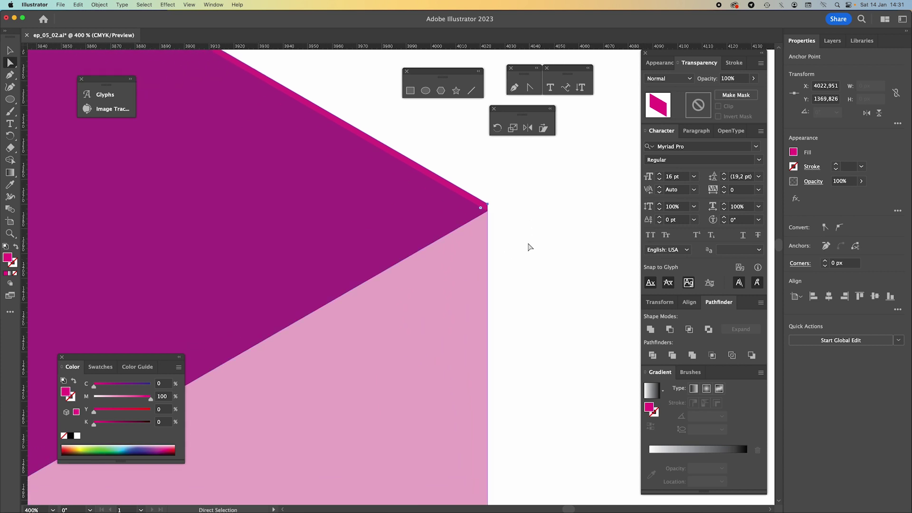
{"action": "left_click", "coordinate": [481, 246]}
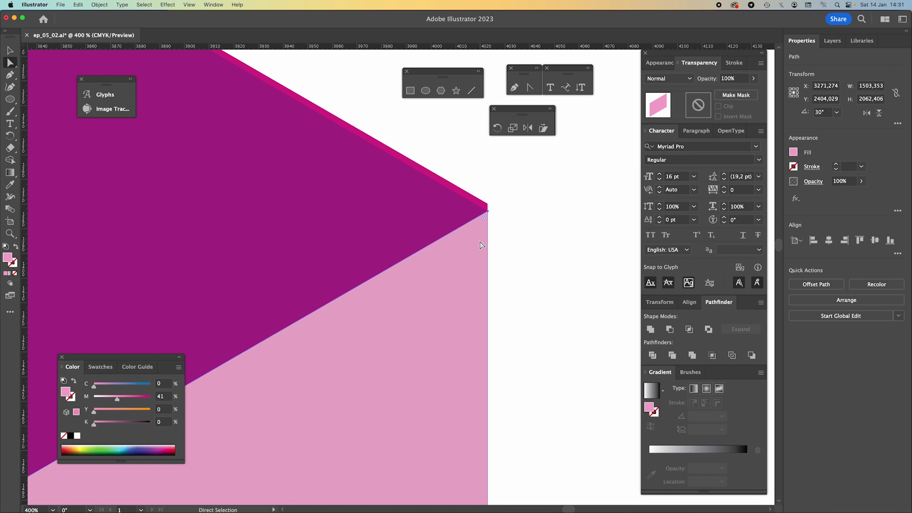
{"action": "left_click_drag", "start_coordinate": [511, 236], "coordinate": [440, 238]}
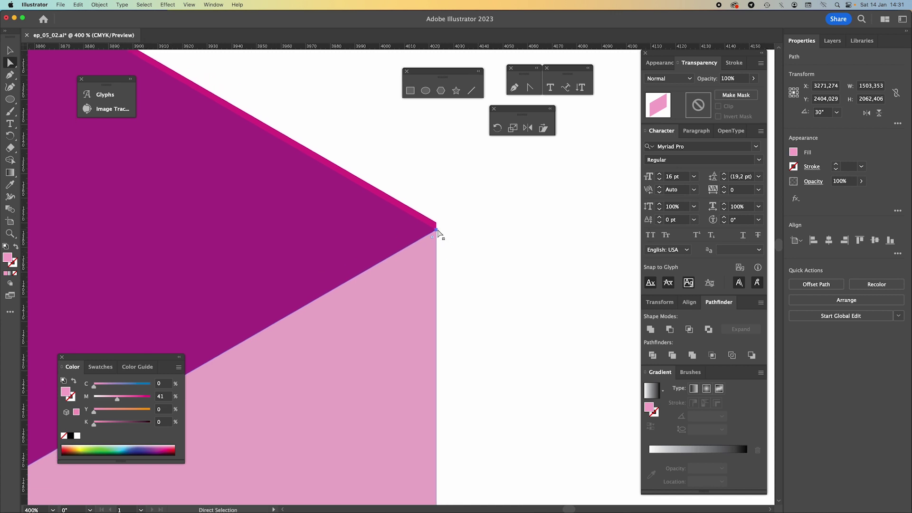
{"action": "left_click", "coordinate": [437, 230]}
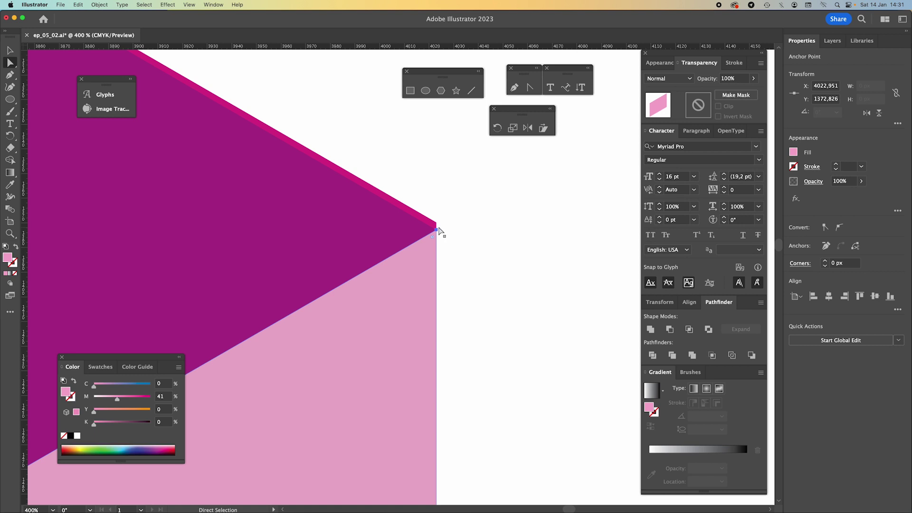
{"action": "left_click", "coordinate": [824, 99]}
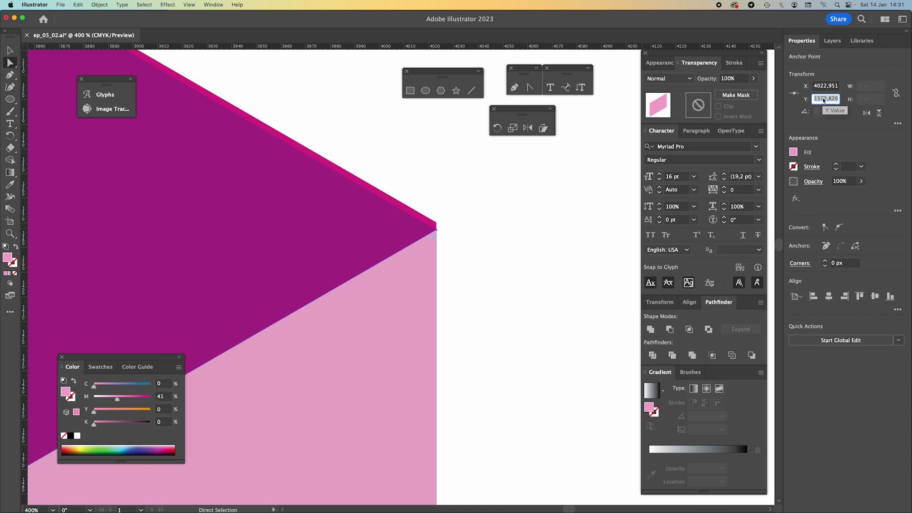
{"action": "left_click", "coordinate": [436, 223]}
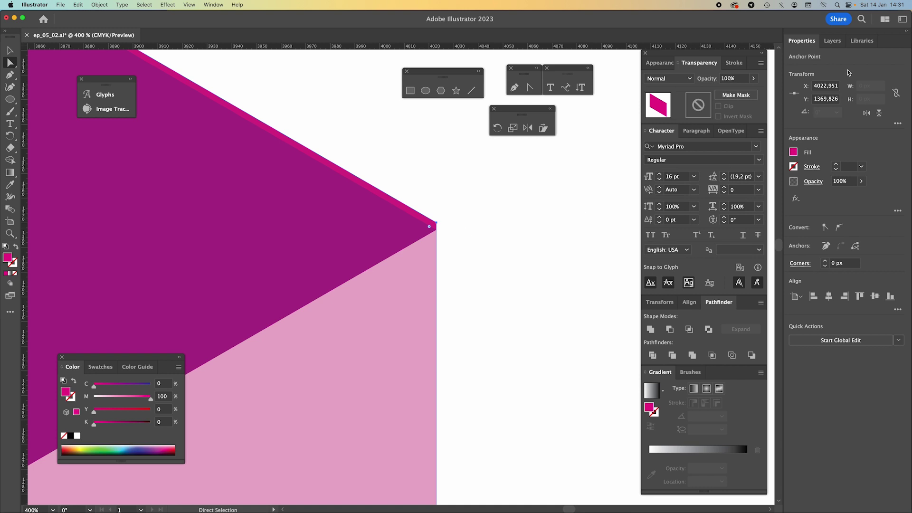
{"action": "left_click", "coordinate": [826, 99]}
{"action": "key", "text": "BackSpace"}
{"action": "key", "text": "super+v"}
{"action": "key", "text": "Return"}
{"action": "key", "text": "v"}
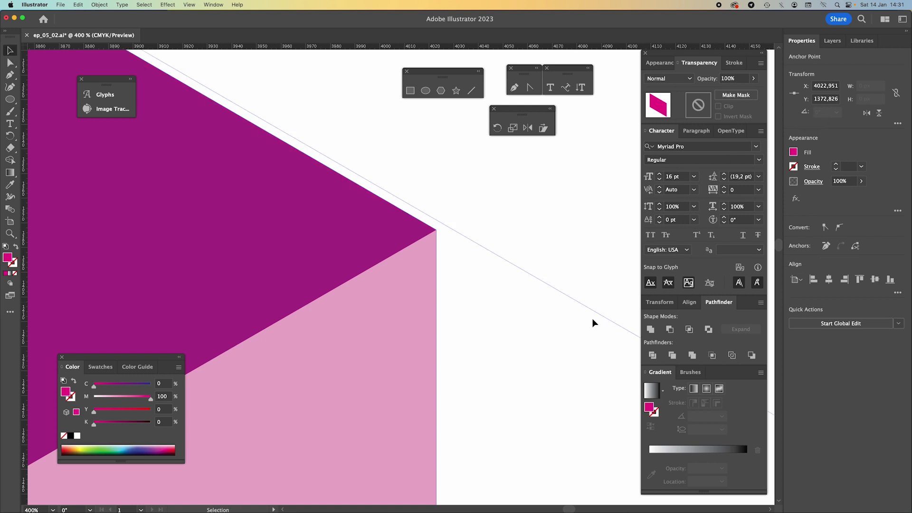
{"action": "left_click", "coordinate": [511, 339]}
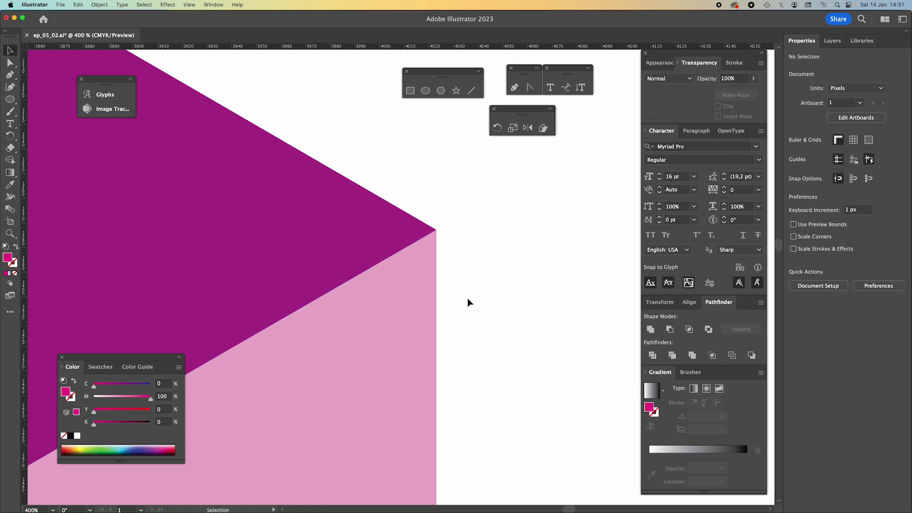
Examine the box's right-hand vertical edge from the upper corner down to the lower corner
{"action": "scroll", "coordinate": [494, 285], "scroll_direction": "down", "scroll_amount": 5}
{"action": "scroll", "coordinate": [509, 330], "scroll_direction": "down", "scroll_amount": 5}
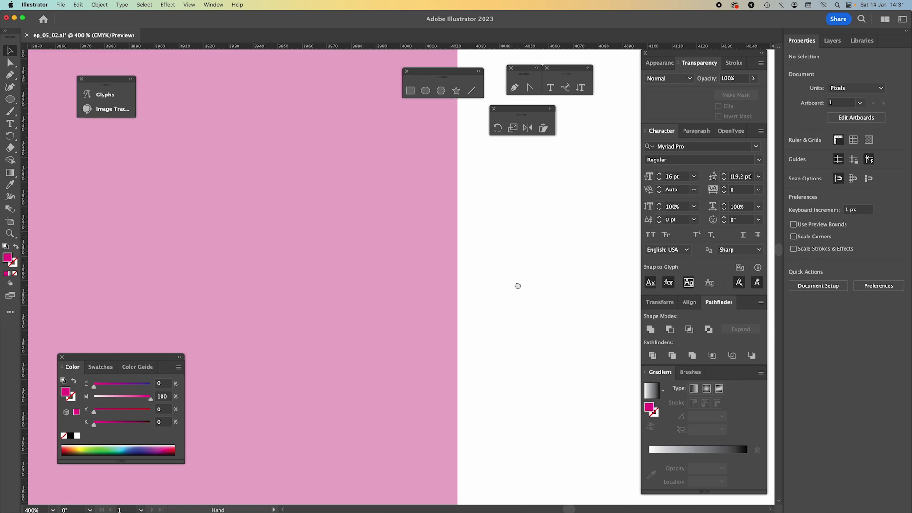
{"action": "scroll", "coordinate": [512, 367], "scroll_direction": "right", "scroll_amount": 2}
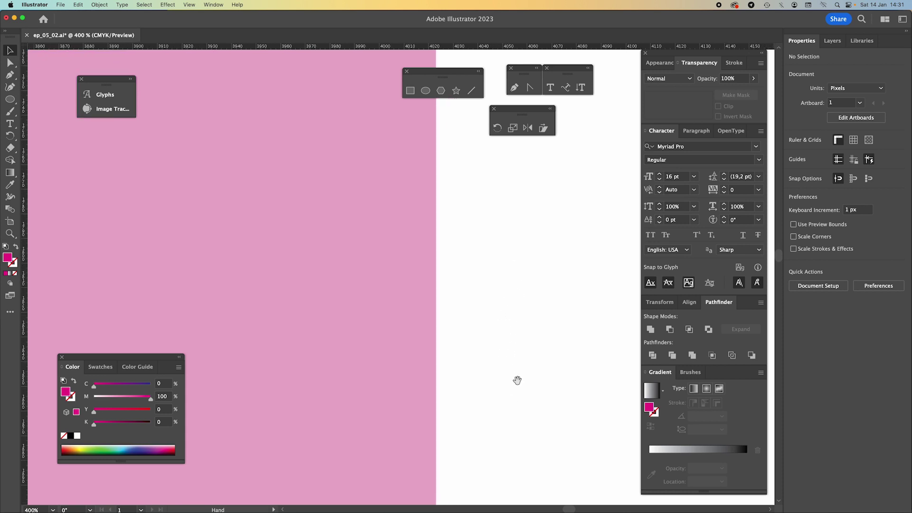
{"action": "scroll", "coordinate": [501, 346], "scroll_direction": "right", "scroll_amount": 2}
{"action": "scroll", "coordinate": [499, 383], "scroll_direction": "left", "scroll_amount": 1}
{"action": "scroll", "coordinate": [494, 301], "scroll_direction": "right", "scroll_amount": 1}
{"action": "scroll", "coordinate": [501, 347], "scroll_direction": "left", "scroll_amount": 2}
{"action": "scroll", "coordinate": [510, 344], "scroll_direction": "right", "scroll_amount": 1}
{"action": "scroll", "coordinate": [522, 394], "scroll_direction": "left", "scroll_amount": 1}
{"action": "scroll", "coordinate": [517, 379], "scroll_direction": "down", "scroll_amount": 5}
{"action": "scroll", "coordinate": [517, 379], "scroll_direction": "left", "scroll_amount": 1}
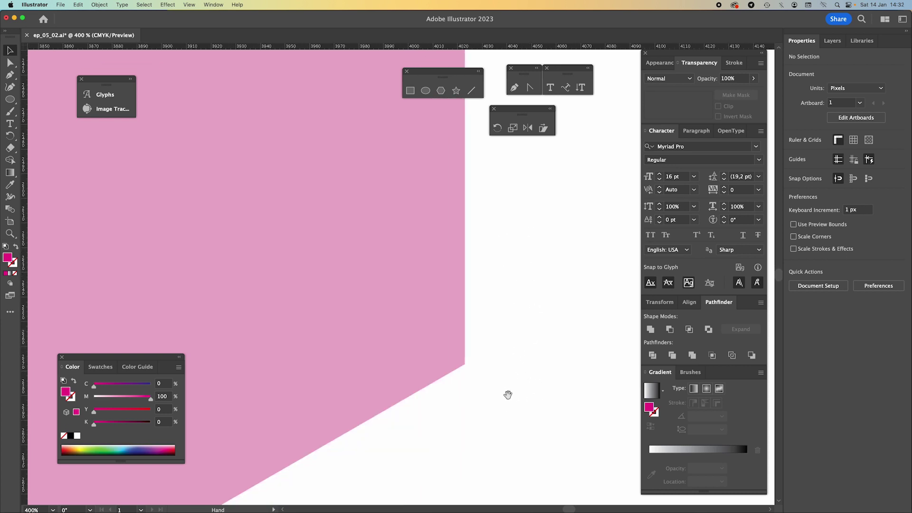
Switch to Outline view and check the Y coordinate of the light pink wall's lower right anchor point, leaving nothing selected
{"action": "key", "text": "super+y"}
{"action": "key", "text": "a"}
{"action": "left_click", "coordinate": [461, 358]}
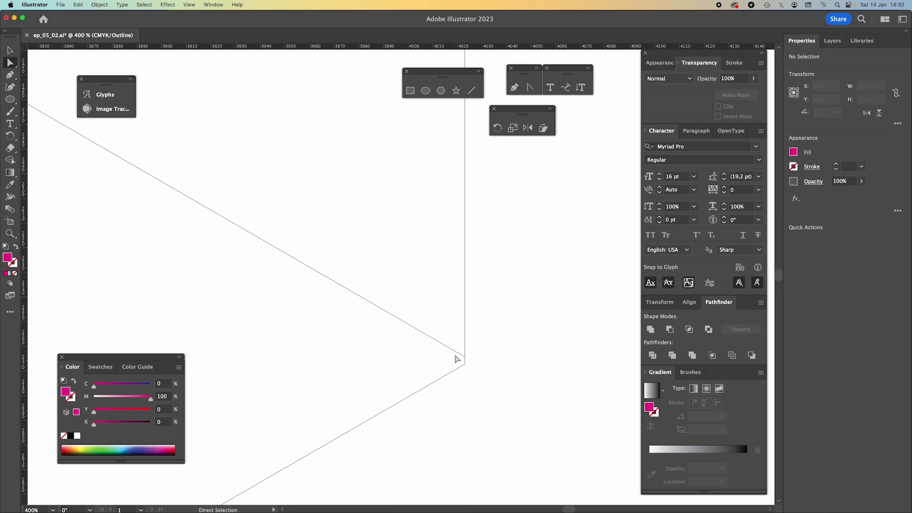
{"action": "left_click", "coordinate": [464, 365]}
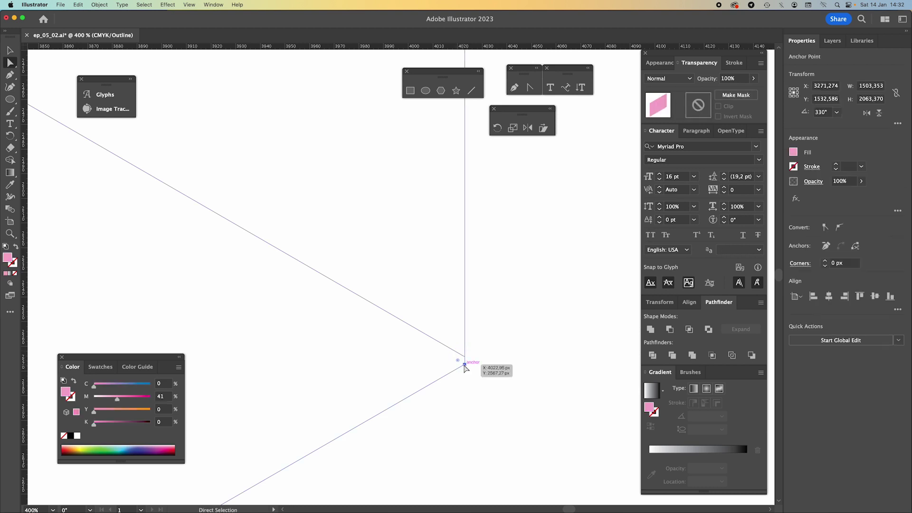
{"action": "left_click", "coordinate": [826, 100]}
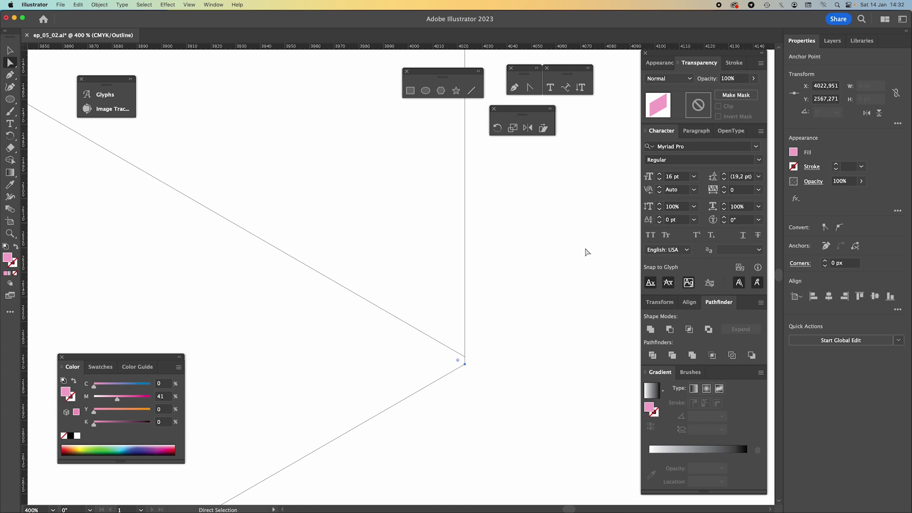
{"action": "left_click", "coordinate": [511, 328]}
{"action": "key", "text": "v"}
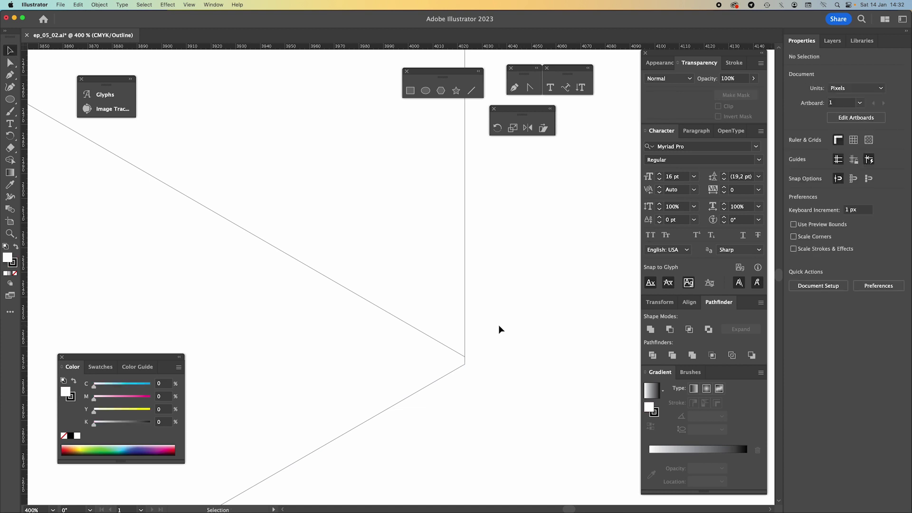
Set the Y coordinate of the magenta back wall's lower right anchor to the copied 2567,271 px, and deselect
{"action": "key", "text": "super+y"}
{"action": "key", "text": "super+y"}
{"action": "key", "text": "super+y"}
{"action": "left_click", "coordinate": [442, 348]}
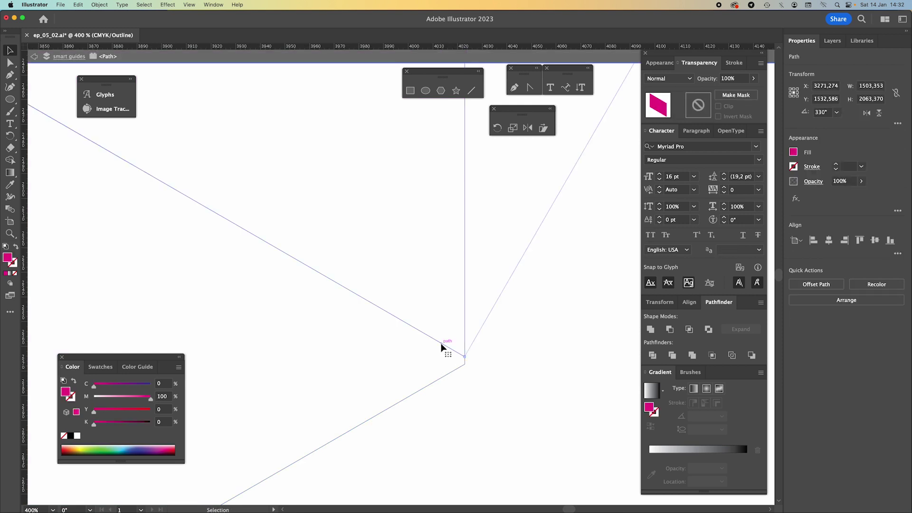
{"action": "key", "text": "a"}
{"action": "key", "text": "super+y"}
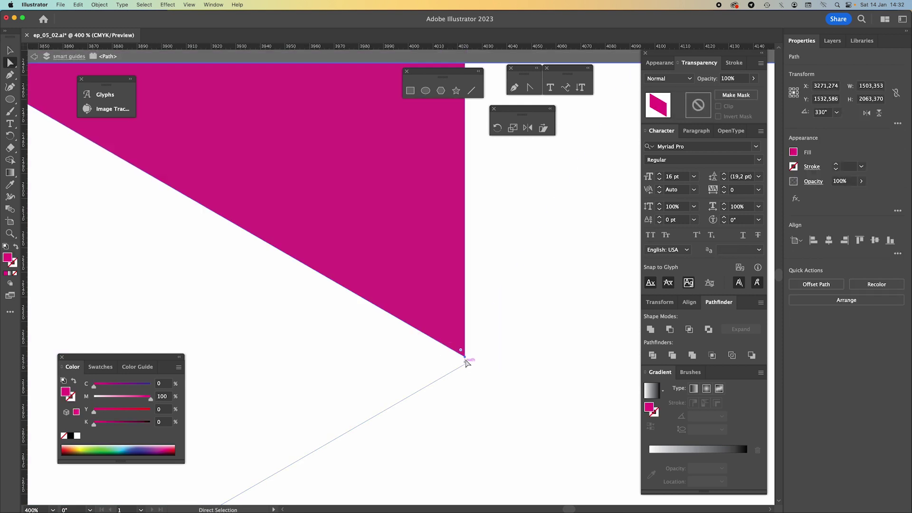
{"action": "left_click", "coordinate": [466, 361]}
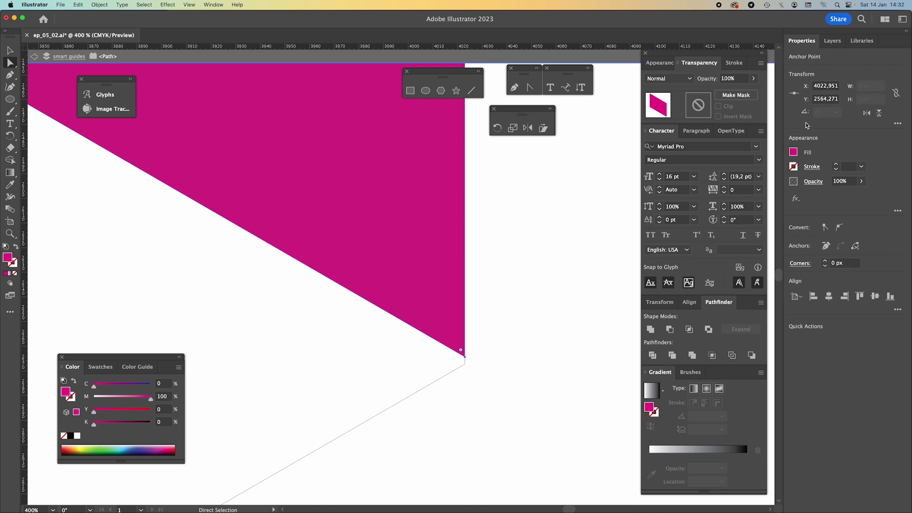
{"action": "left_click", "coordinate": [828, 99]}
{"action": "key", "text": "super+v"}
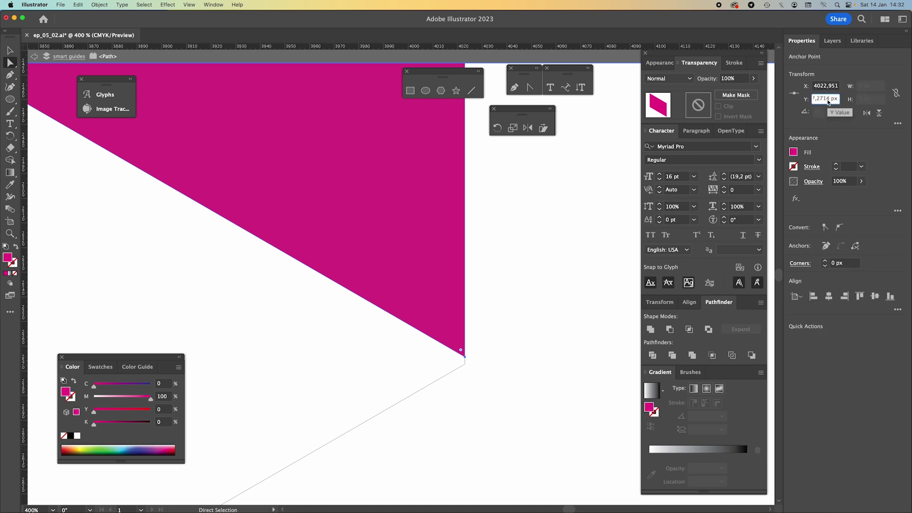
{"action": "key", "text": "Return"}
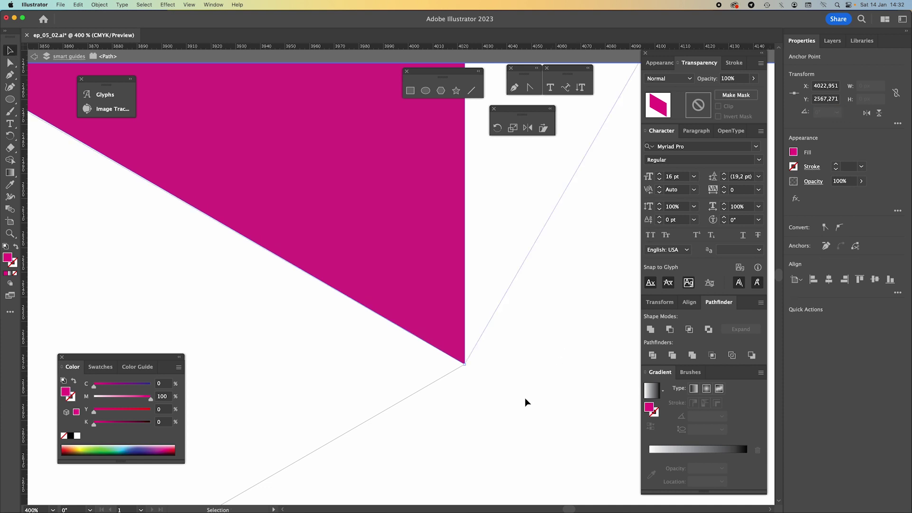
{"action": "left_click", "coordinate": [518, 355], "text": "super"}
Examine the box's right-hand vertical edge and its aligned corners in Outline view
{"action": "key", "text": "super+minus"}
{"action": "key", "text": "super+minus"}
{"action": "key", "text": "super+minus"}
{"action": "key", "text": "super+minus"}
{"action": "key", "text": "super+minus"}
{"action": "key", "text": "super+minus"}
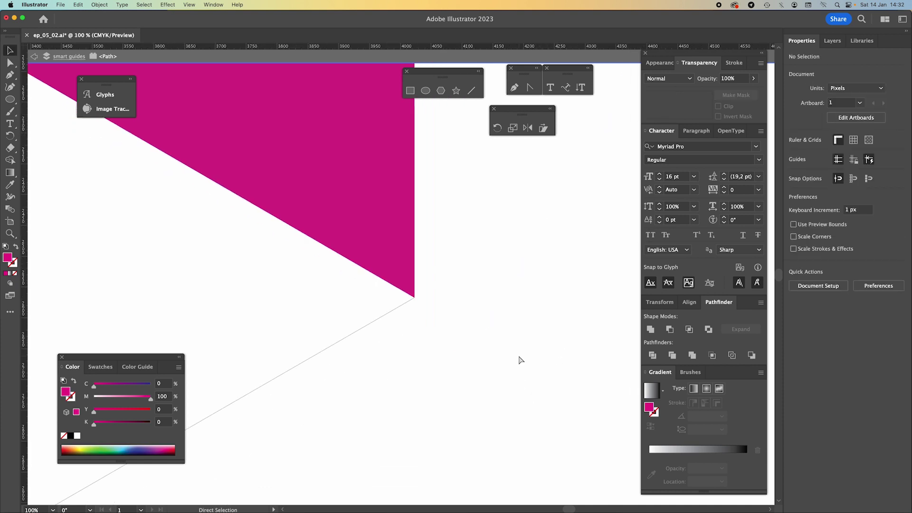
{"action": "key", "text": "space"}
{"action": "scroll", "coordinate": [439, 220], "scroll_direction": "up", "scroll_amount": 10}
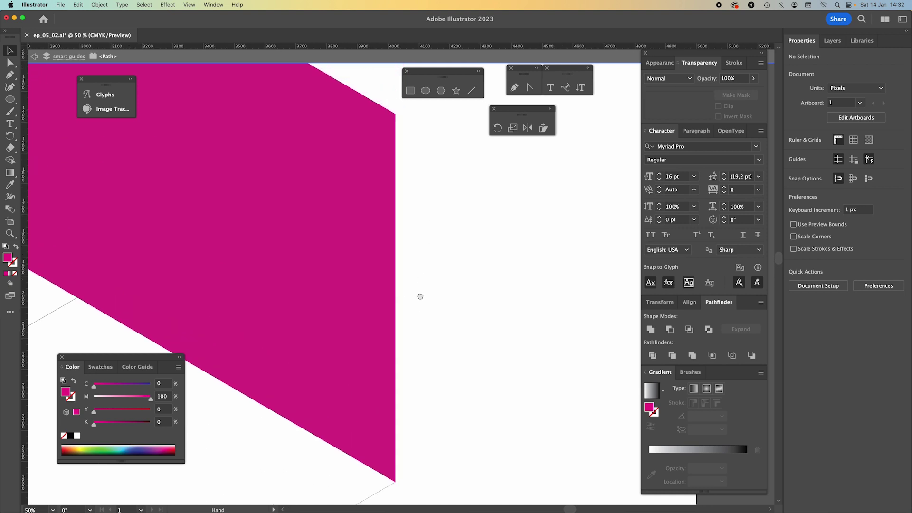
{"action": "key", "text": "super+y"}
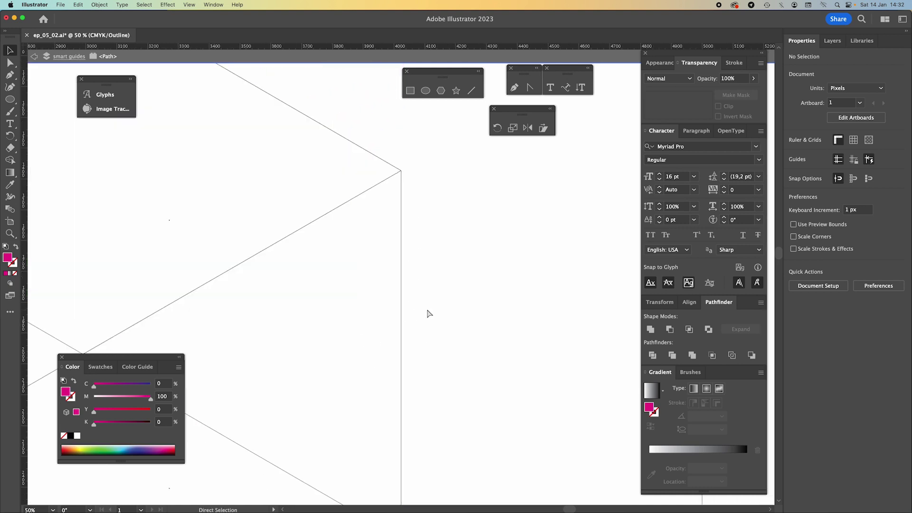
{"action": "key", "text": "super+minus"}
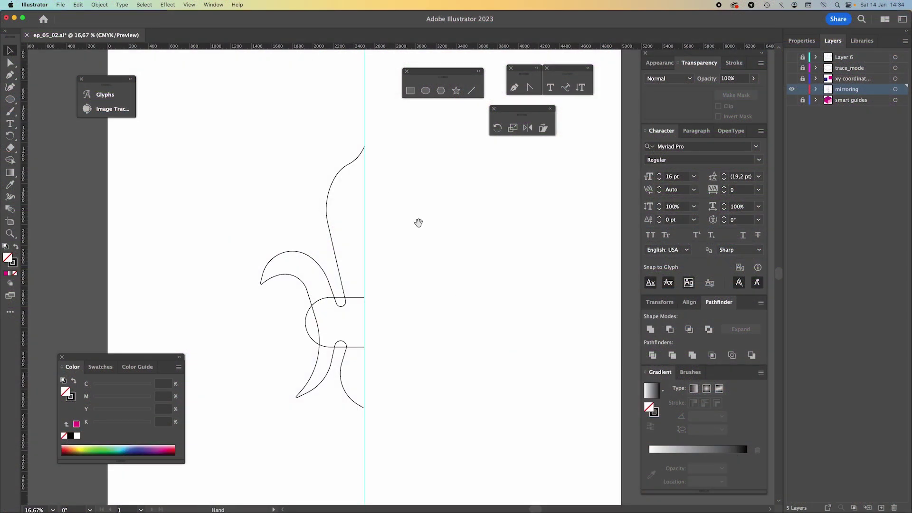
Examine the half fleur-de-lis drawing next to the vertical guide on the mirroring layer
{"action": "left_click_drag", "start_coordinate": [418, 223], "coordinate": [398, 253]}
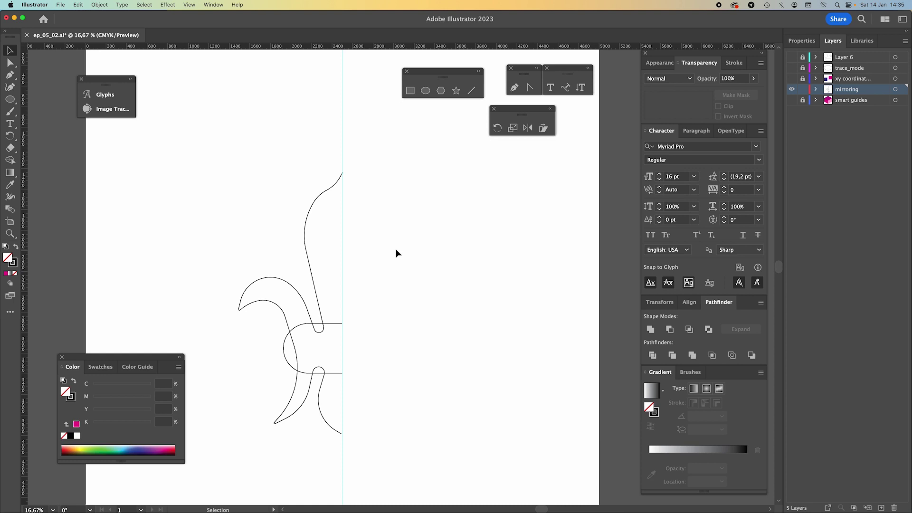
{"action": "key", "text": "super+plus"}
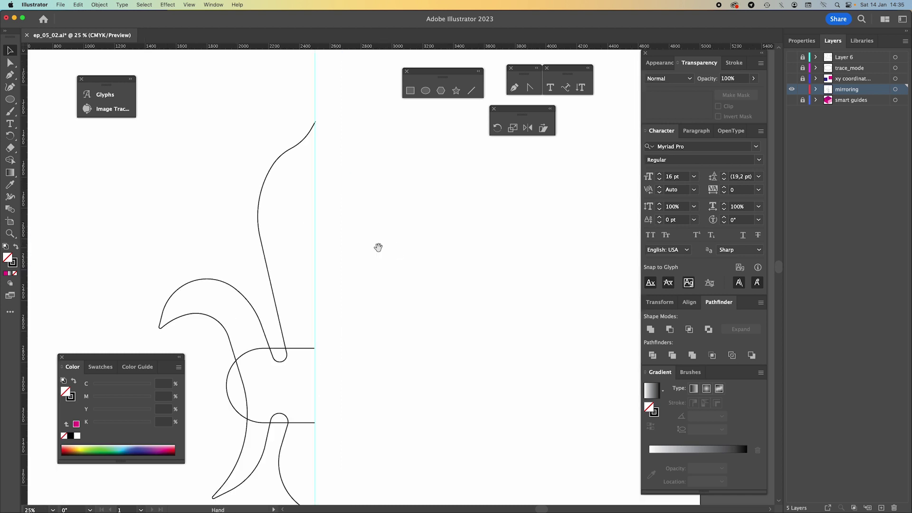
{"action": "left_click_drag", "start_coordinate": [382, 318], "coordinate": [399, 275]}
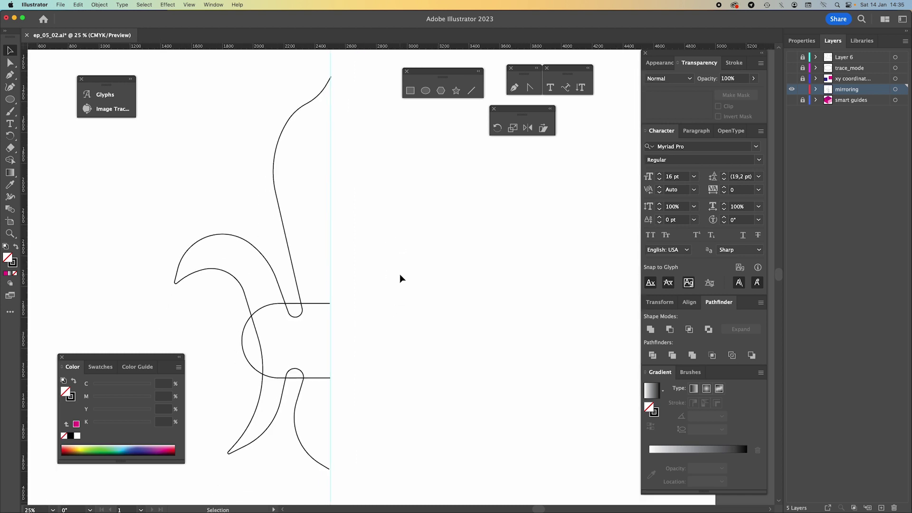
{"action": "left_click_drag", "start_coordinate": [378, 311], "coordinate": [401, 309]}
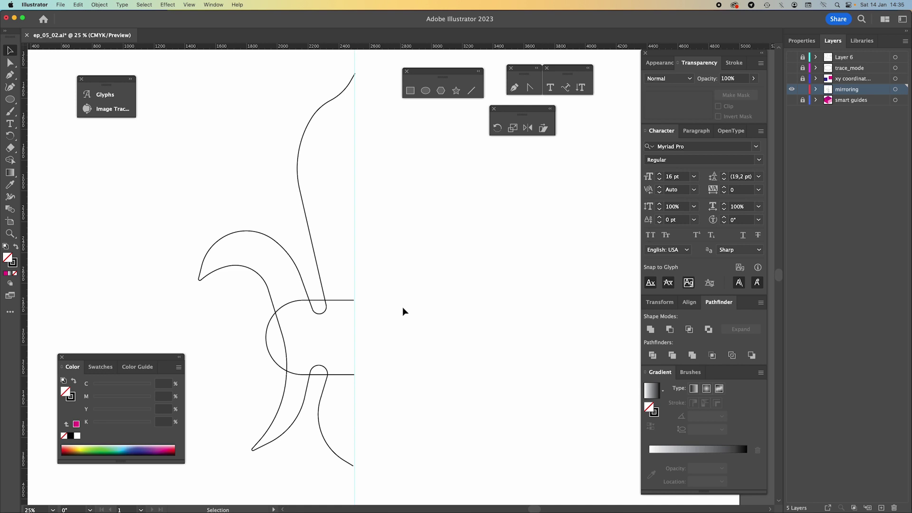
{"action": "mouse_move", "coordinate": [393, 305]}
{"action": "left_mouse_down"}
{"action": "mouse_move", "coordinate": [409, 312]}
{"action": "mouse_move", "coordinate": [395, 302]}
{"action": "left_mouse_up"}
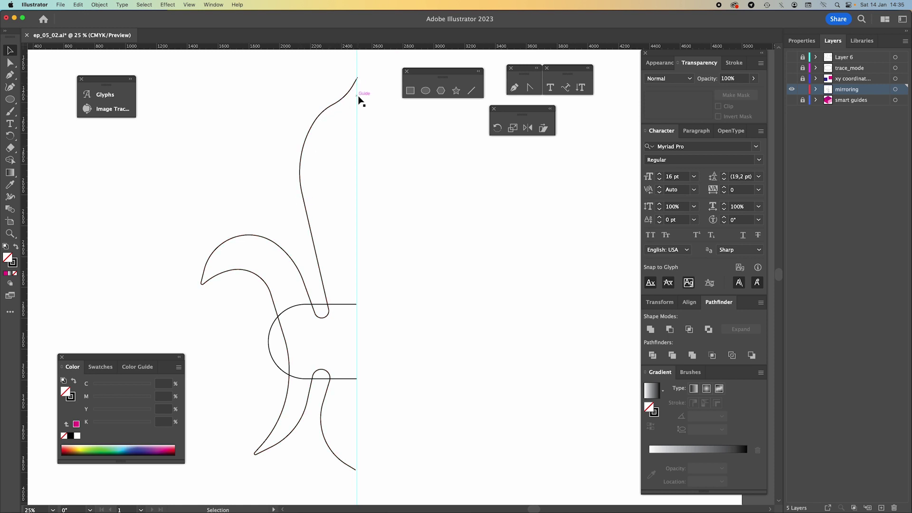
{"action": "key", "text": "space"}
{"action": "left_click_drag", "start_coordinate": [364, 203], "coordinate": [352, 205]}
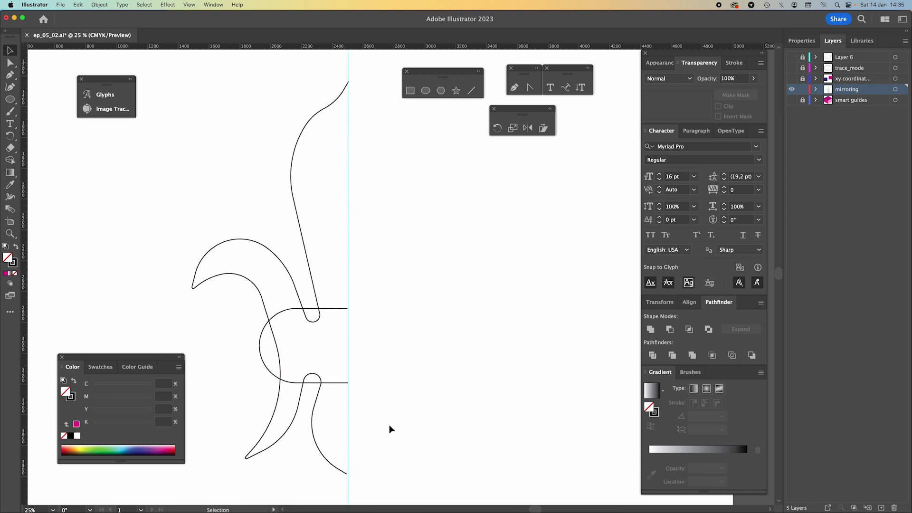
Inspect where the open ends of the half fleur-de-lis paths meet the vertical guide, leaving nothing selected
{"action": "scroll", "coordinate": [389, 424], "scroll_direction": "down", "scroll_amount": 2}
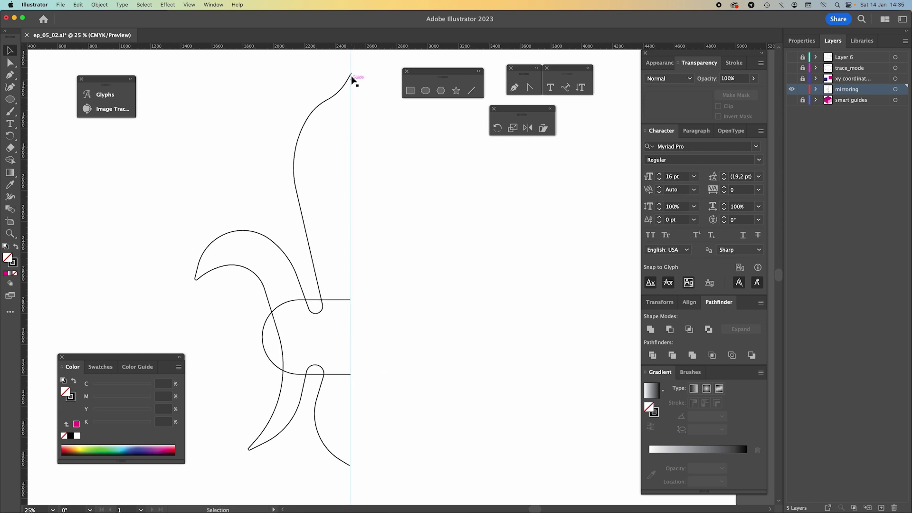
{"action": "left_click", "coordinate": [352, 78]}
{"action": "key", "text": "a"}
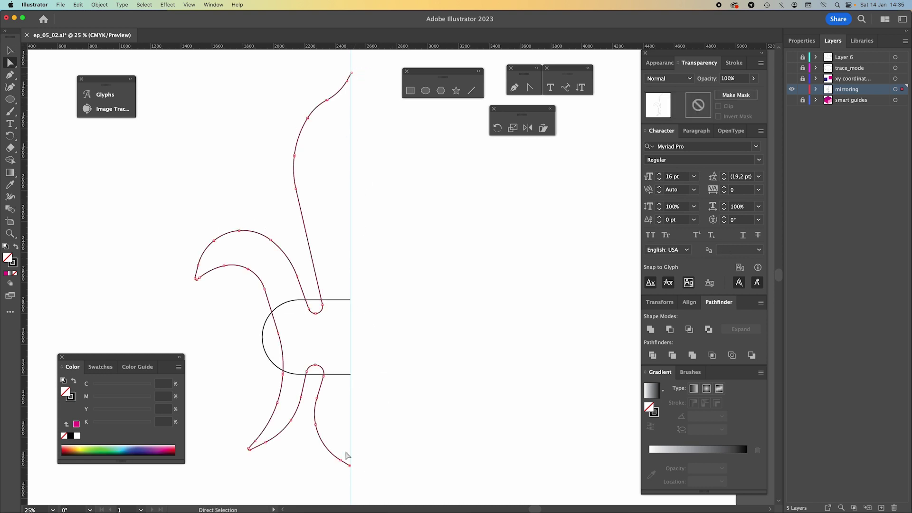
{"action": "key", "text": "v"}
{"action": "left_click", "coordinate": [343, 296]}
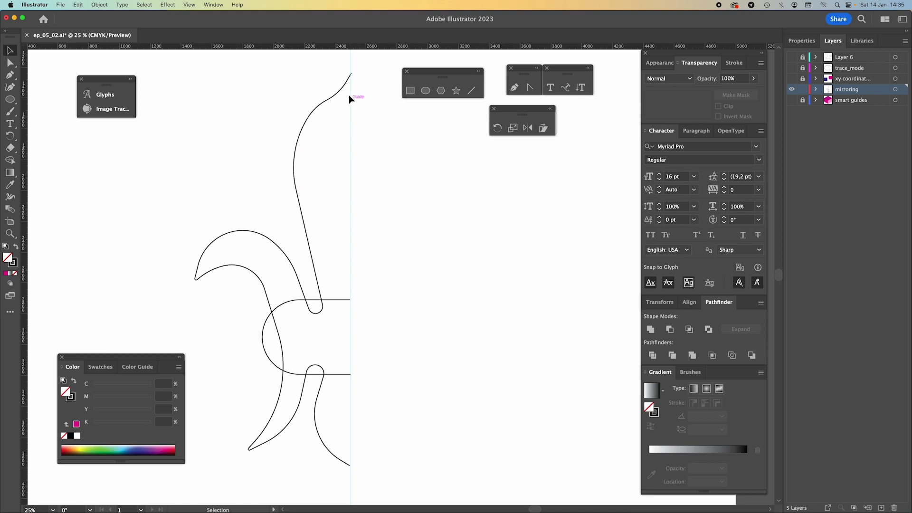
{"action": "left_click", "coordinate": [351, 79]}
{"action": "left_click", "coordinate": [360, 178]}
{"action": "left_click_drag", "start_coordinate": [420, 285], "coordinate": [429, 292]}
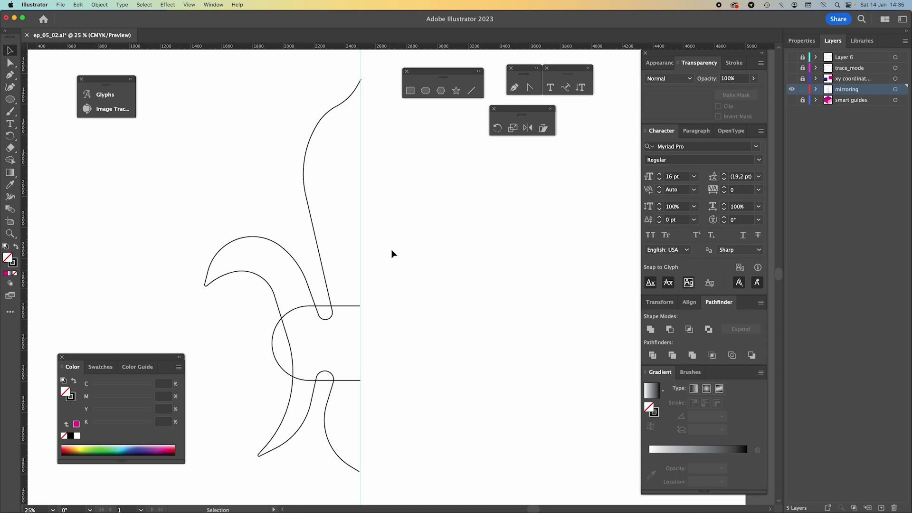
Duplicate both half fleur-de-lis paths horizontally, about 1178 px to the right of the originals
{"action": "left_click", "coordinate": [269, 322]}
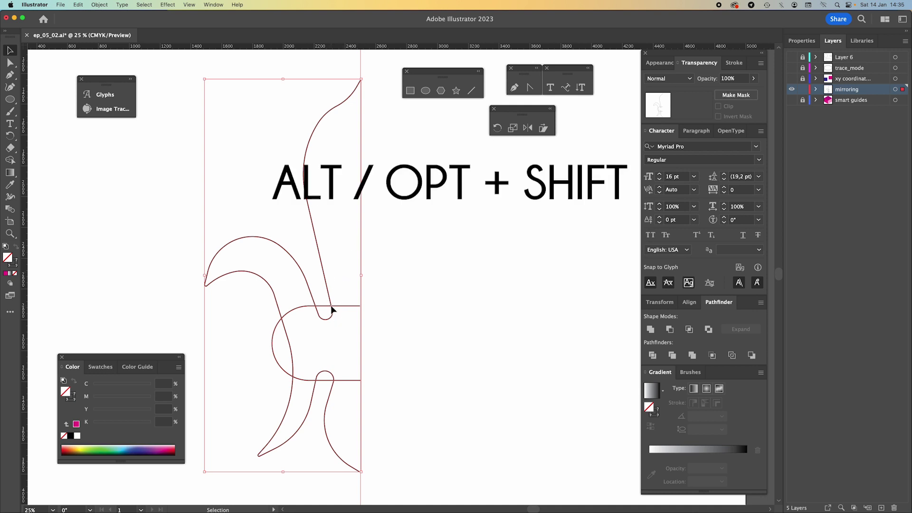
{"action": "left_click_drag", "start_coordinate": [332, 310], "coordinate": [514, 313]}
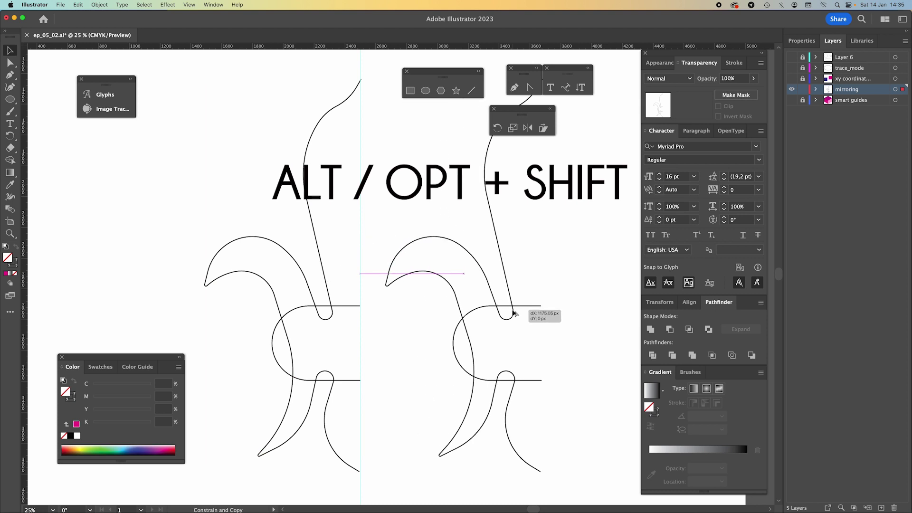
{"action": "left_click_drag", "start_coordinate": [513, 313], "coordinate": [513, 313]}
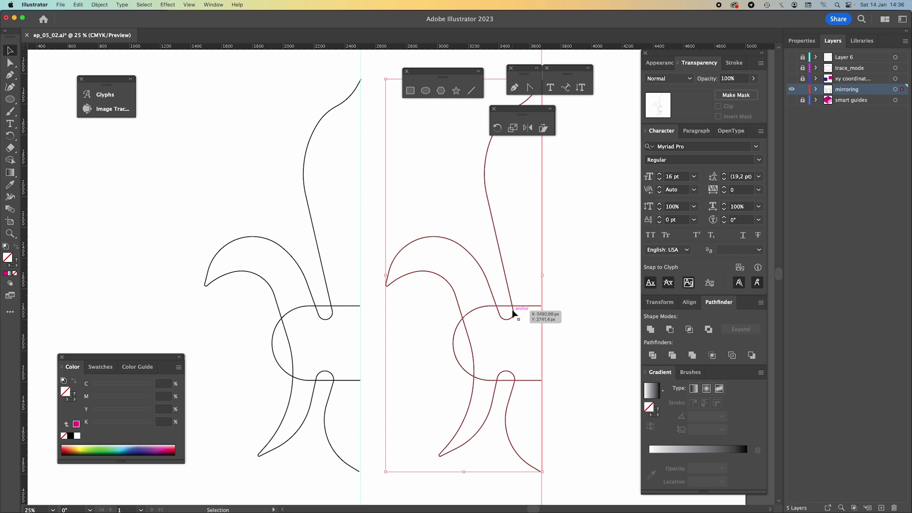
{"action": "left_click_drag", "start_coordinate": [502, 310], "coordinate": [429, 310]}
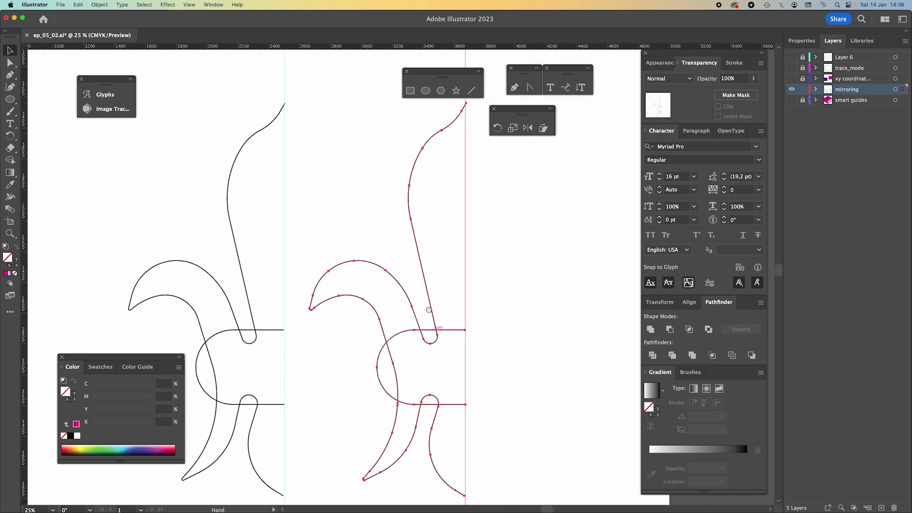
Reflect the duplicated half across the vertical axis
{"action": "right_click", "coordinate": [402, 304]}
{"action": "mouse_move", "coordinate": [464, 436]}
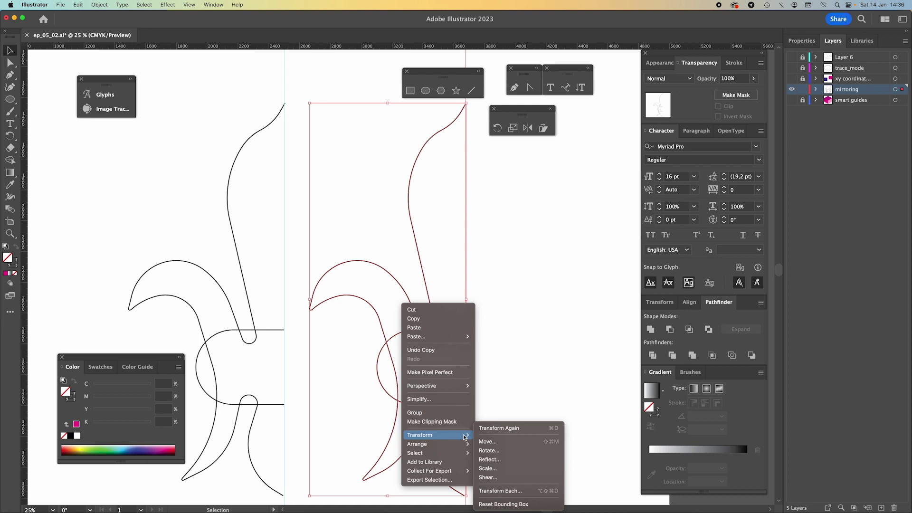
{"action": "left_click", "coordinate": [490, 459]}
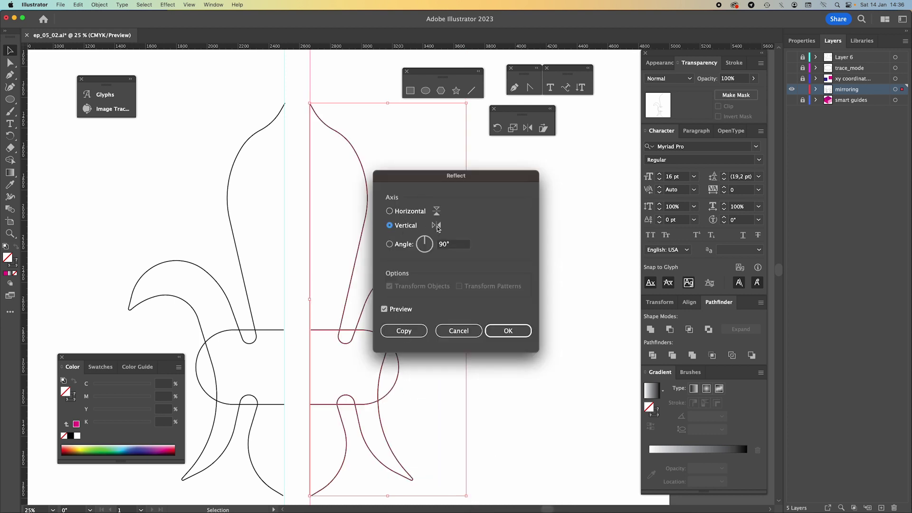
{"action": "left_click", "coordinate": [507, 331]}
{"action": "left_click_drag", "start_coordinate": [342, 296], "coordinate": [460, 292]}
Nudge the mirrored half left until its open ends meet the original half at the guide, and deselect
{"action": "key", "text": "shift+Left"}
{"action": "key", "text": "shift+Left"}
{"action": "key", "text": "shift+Left"}
{"action": "key", "text": "shift+Left"}
{"action": "key", "text": "shift+Left"}
{"action": "key", "text": "shift+Left"}
{"action": "key", "text": "shift+Left"}
{"action": "key", "text": "shift+Left"}
{"action": "key", "text": "shift+Left"}
{"action": "key", "text": "shift+Left"}
{"action": "key", "text": "shift+Left"}
{"action": "key", "text": "shift+Left"}
{"action": "key", "text": "shift+Left"}
{"action": "key", "text": "shift+Left"}
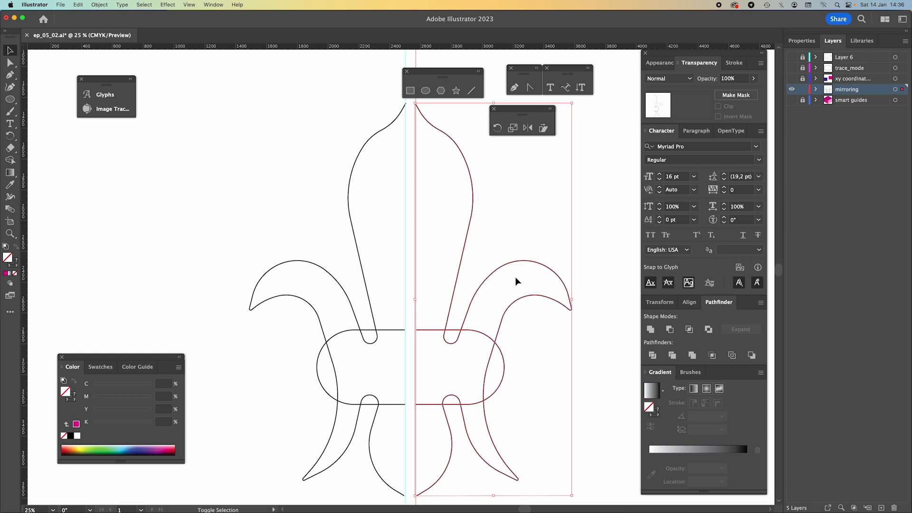
{"action": "key", "text": "Left"}
{"action": "key", "text": "Left"}
{"action": "key", "text": "Left"}
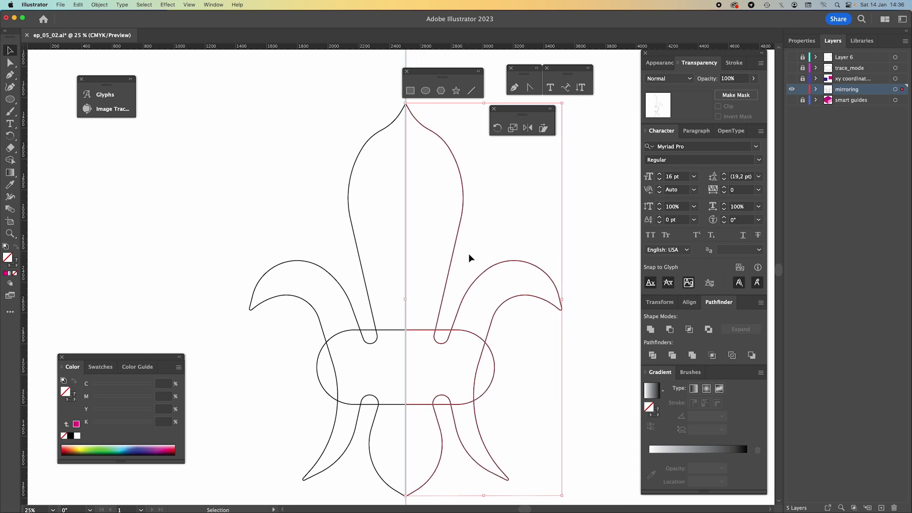
{"action": "scroll", "coordinate": [414, 275], "scroll_direction": "up", "scroll_amount": 4}
{"action": "scroll", "coordinate": [413, 275], "scroll_direction": "right", "scroll_amount": 1}
{"action": "left_click", "coordinate": [416, 274]}
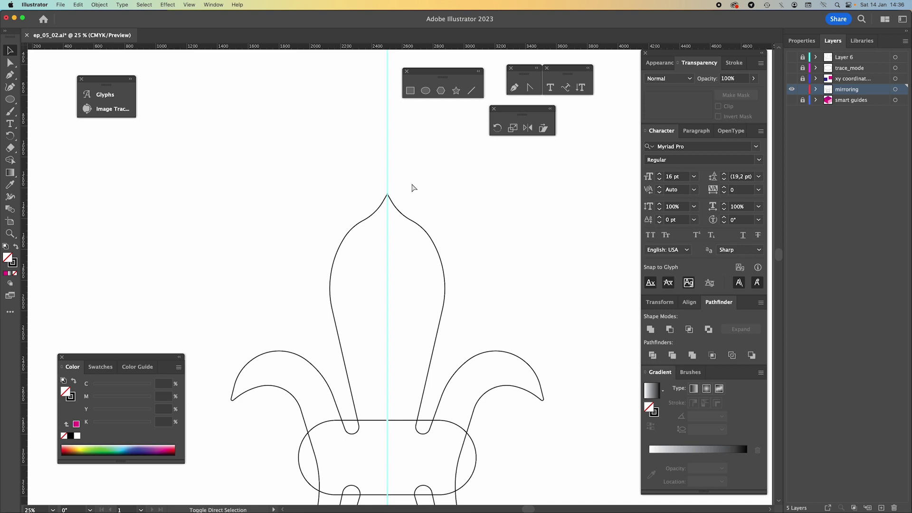
Join the two overlapping end anchors at the fleur-de-lis's top tip and hide the guides
{"action": "key", "text": "a"}
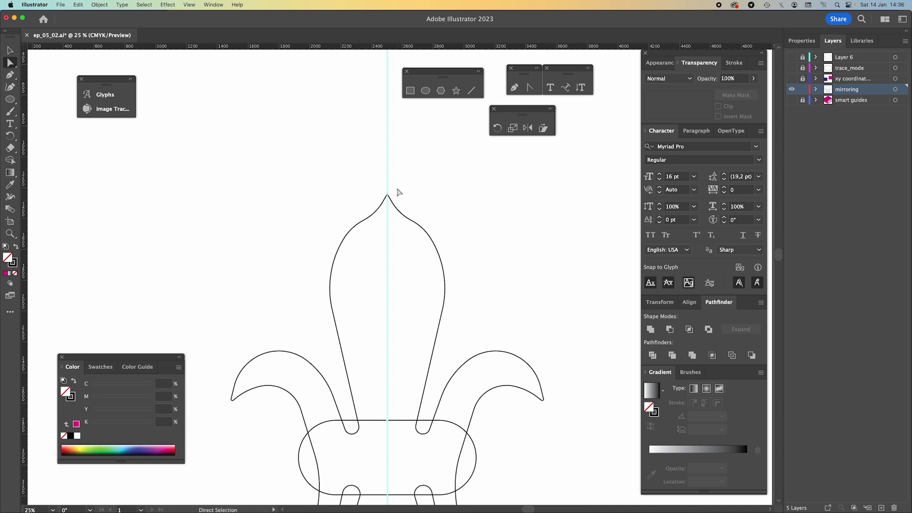
{"action": "left_click", "coordinate": [384, 198]}
{"action": "left_click", "coordinate": [387, 195]}
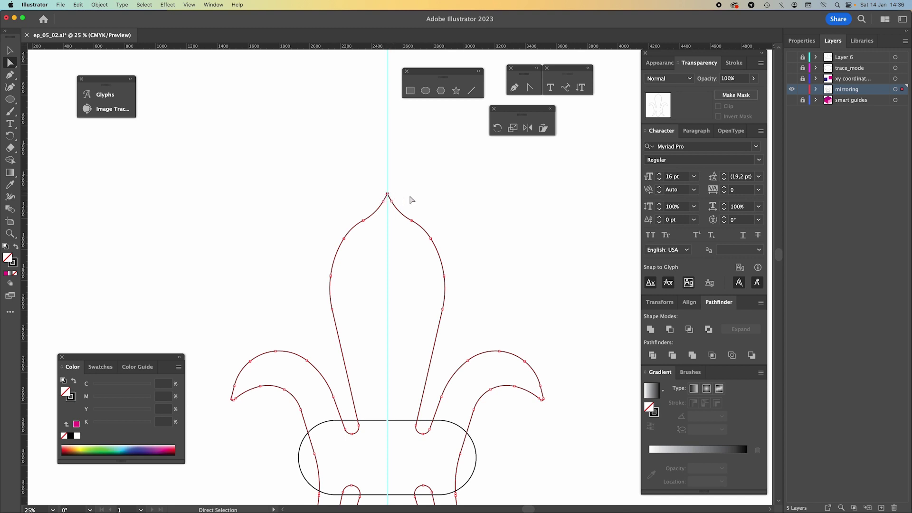
{"action": "key", "text": "super+j"}
{"action": "left_click", "coordinate": [417, 205]}
{"action": "key", "text": "super+semicolon"}
Set the fleur-de-lis outline's stroke corner to Round Join and deselect
{"action": "left_click", "coordinate": [391, 198]}
{"action": "key", "text": "super+F10"}
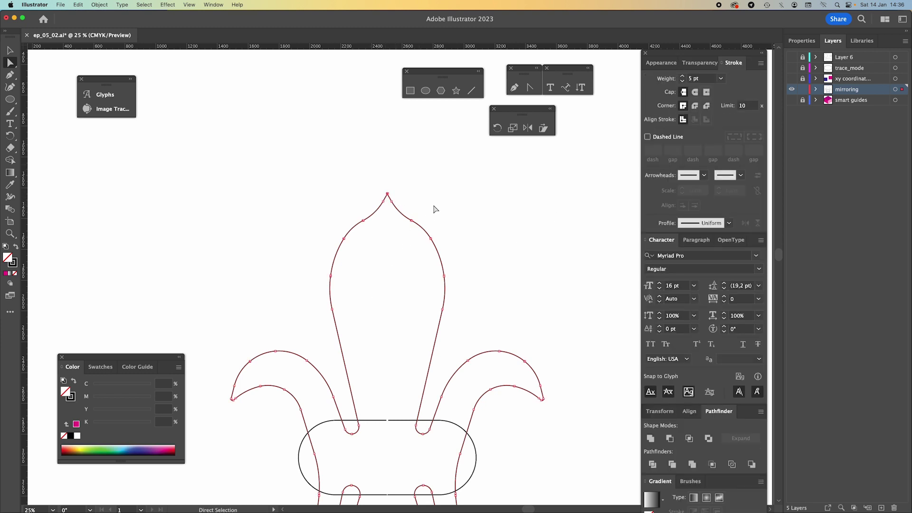
{"action": "left_click", "coordinate": [388, 194]}
{"action": "left_click", "coordinate": [694, 105]}
{"action": "left_click", "coordinate": [445, 198]}
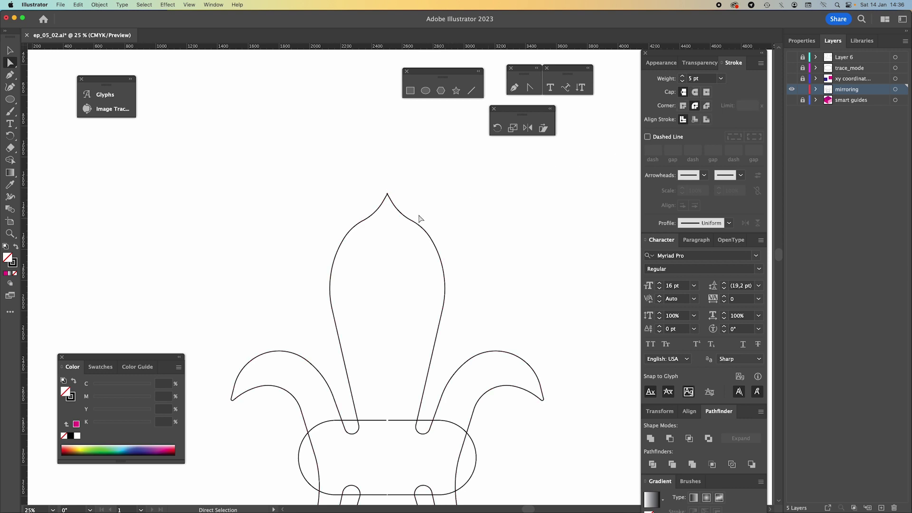
Delete the extra anchor at the outline's top tip and slightly round the tip with its live corner
{"action": "left_click", "coordinate": [388, 194]}
{"action": "key", "text": "minus"}
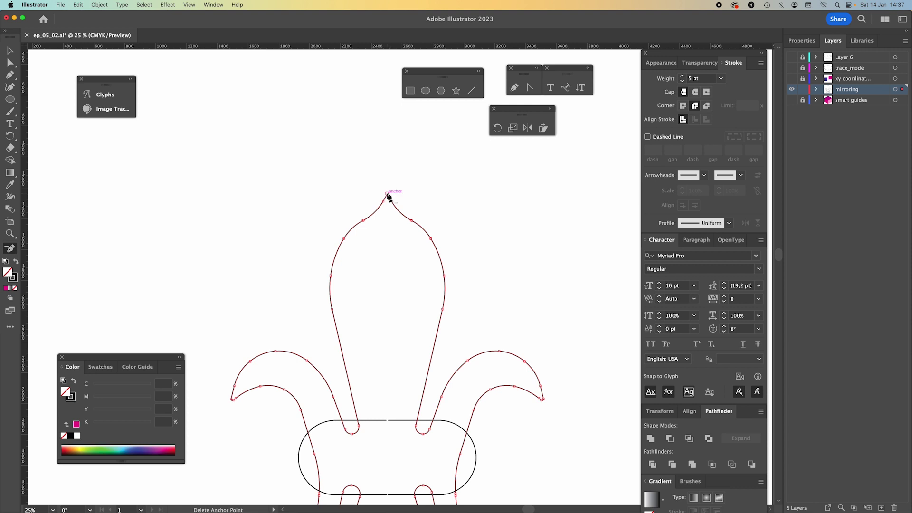
{"action": "key", "text": "a"}
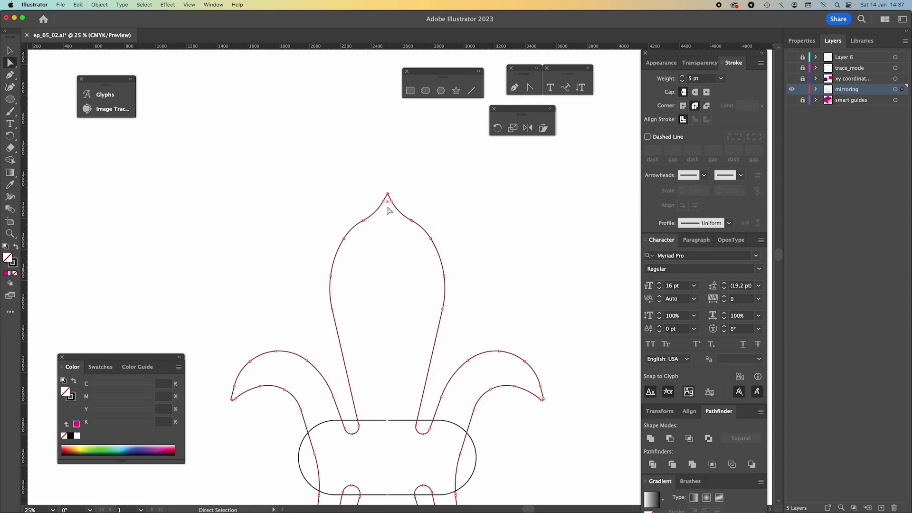
{"action": "left_click_drag", "start_coordinate": [387, 201], "coordinate": [388, 203]}
{"action": "key", "text": "v"}
{"action": "left_click", "coordinate": [484, 224]}
{"action": "key", "text": "space"}
{"action": "left_click_drag", "start_coordinate": [520, 289], "coordinate": [519, 263]}
{"action": "key", "text": "space"}
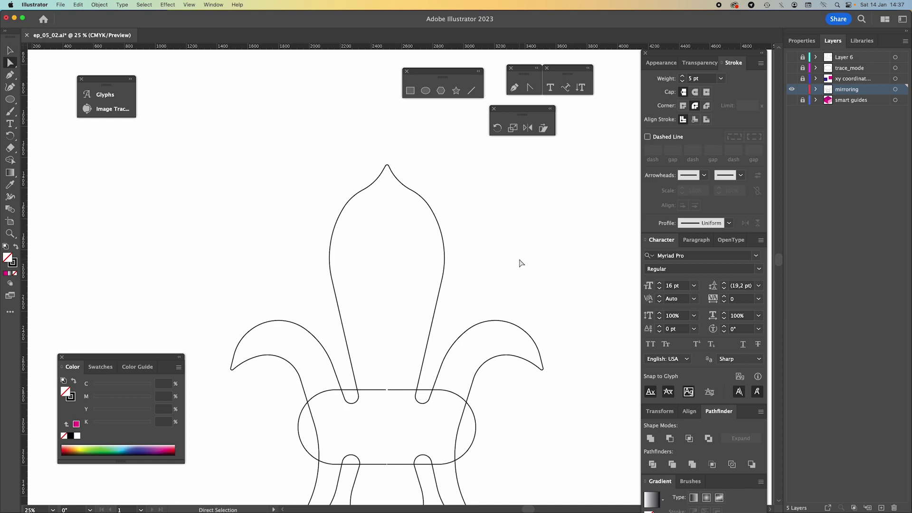
Join the two open end anchors at the fleur-de-lis's bottom tip and deselect the outline
{"action": "left_click_drag", "start_coordinate": [554, 417], "coordinate": [581, 290]}
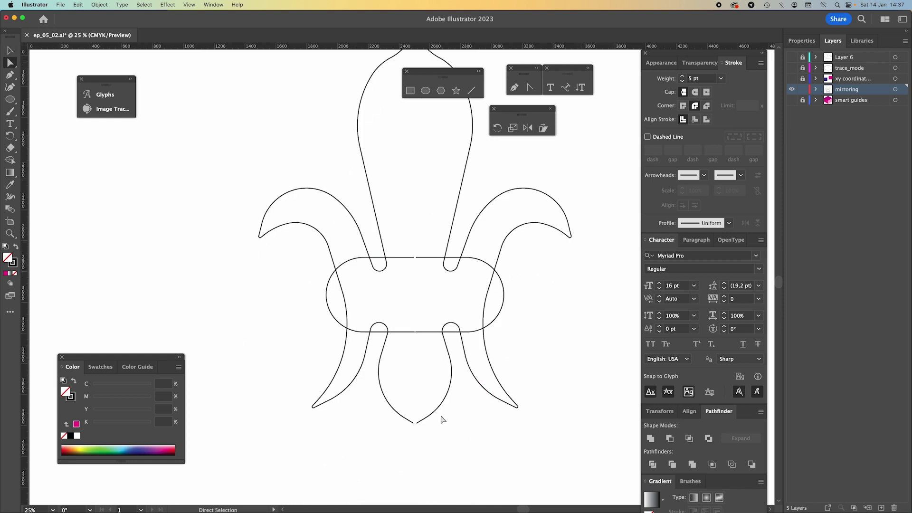
{"action": "left_click", "coordinate": [411, 424]}
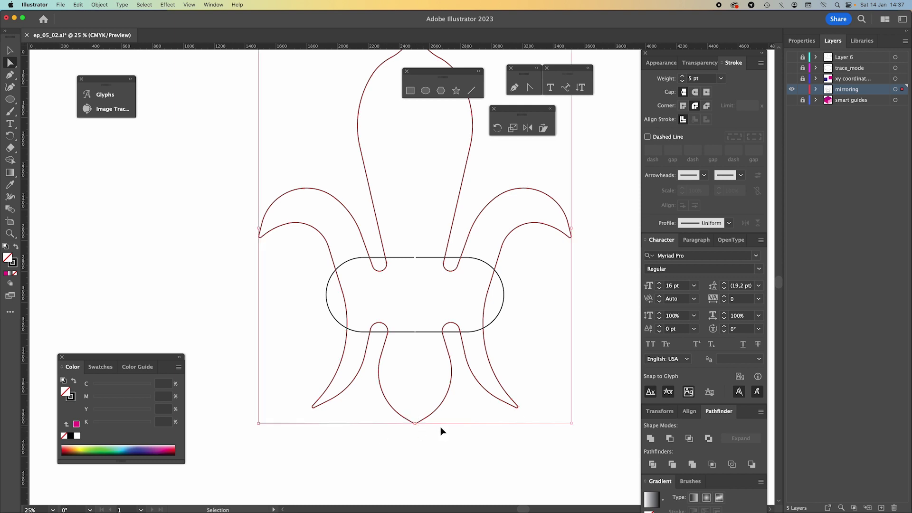
{"action": "key", "text": "v"}
{"action": "key", "text": "a"}
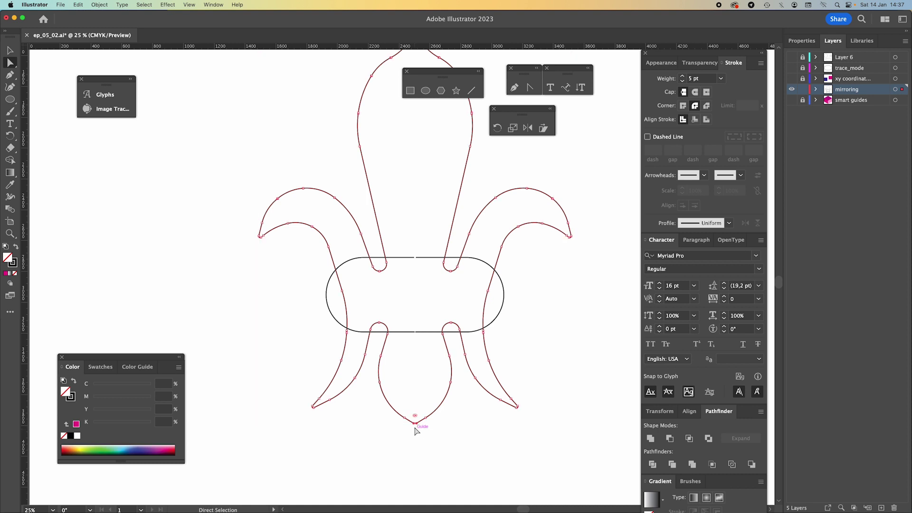
{"action": "left_click", "coordinate": [414, 423]}
{"action": "key", "text": "v"}
{"action": "left_click", "coordinate": [469, 422]}
{"action": "left_click_drag", "start_coordinate": [469, 421], "coordinate": [462, 443]}
Join the rounded band's open end anchors at its top and bottom centre
{"action": "key", "text": "a"}
{"action": "left_click_drag", "start_coordinate": [402, 280], "coordinate": [411, 298]}
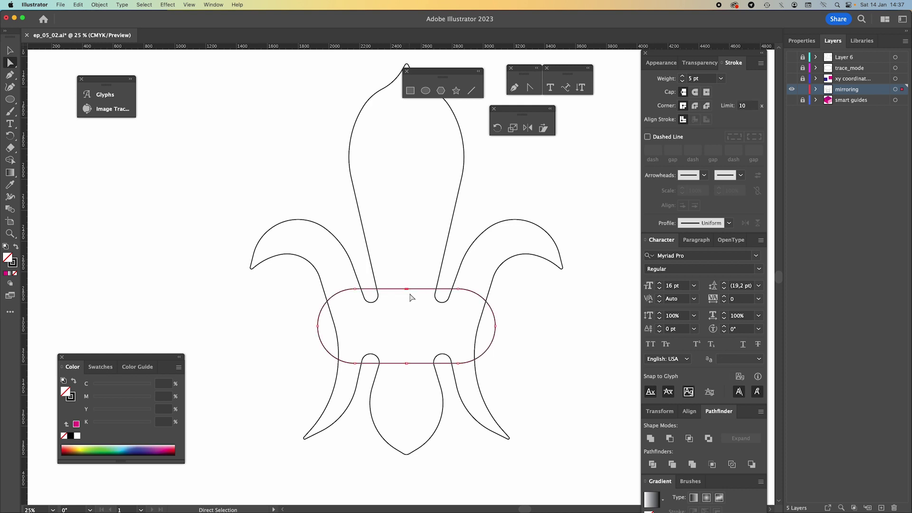
{"action": "left_click_drag", "start_coordinate": [413, 373], "coordinate": [401, 355]}
{"action": "key", "text": "super+j"}
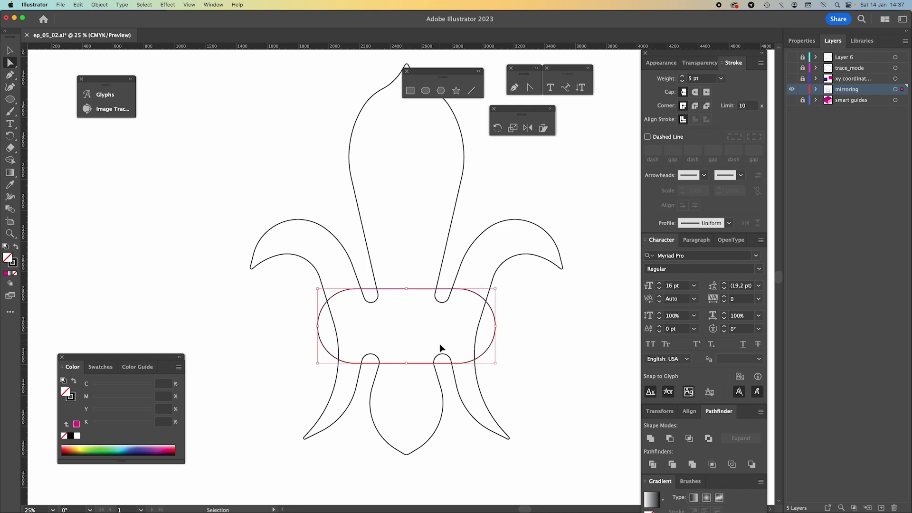
Delete the extra centre anchors on the band's top and bottom edges and deselect
{"action": "key", "text": "minus"}
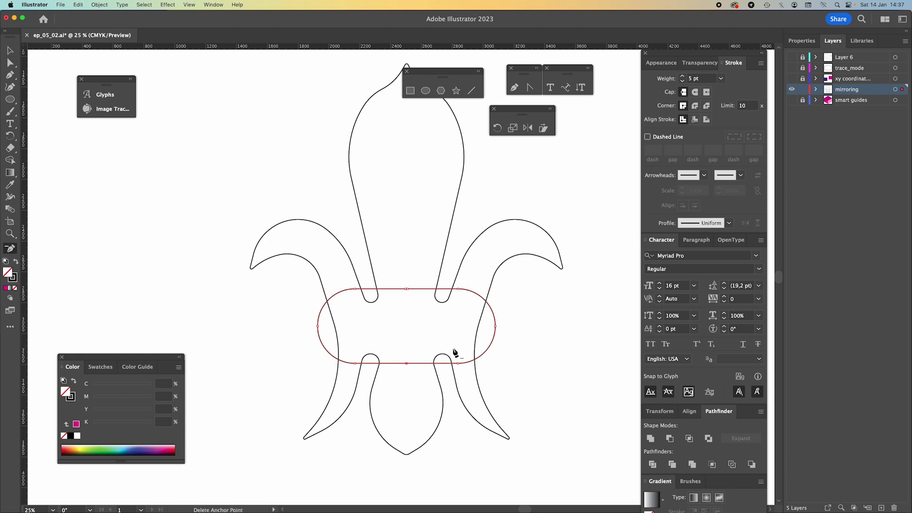
{"action": "left_click", "coordinate": [406, 288]}
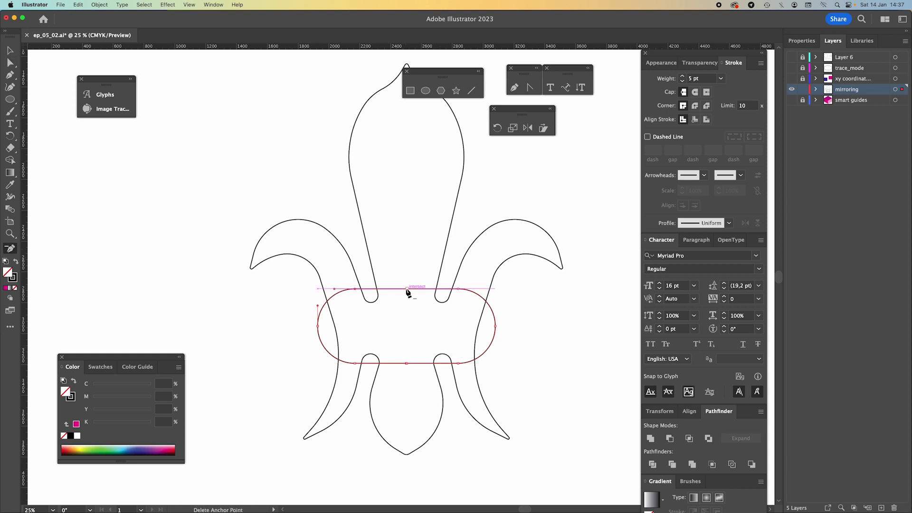
{"action": "left_click", "coordinate": [407, 362]}
{"action": "key", "text": "v"}
{"action": "left_click", "coordinate": [537, 342]}
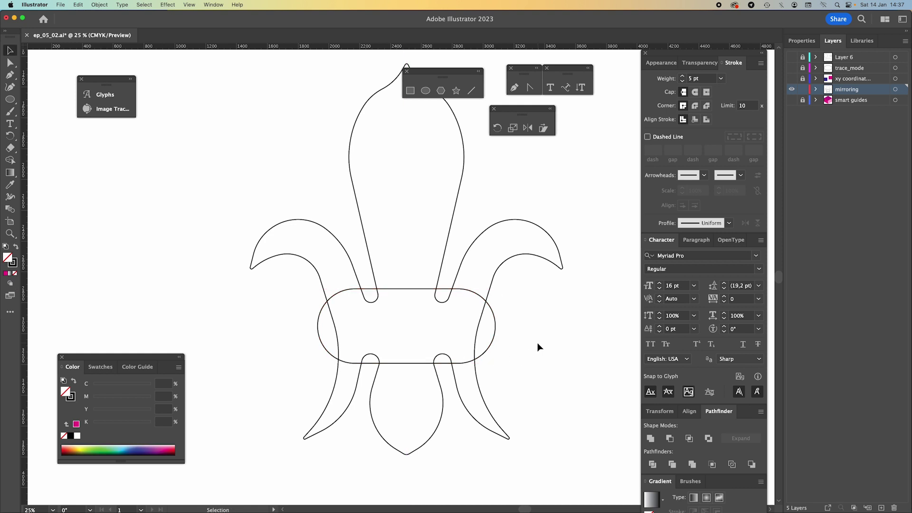
Select the fleur-de-lis outline and band, apply a white fill with a 10 pt black stroke, and deselect
{"action": "key", "text": "super+minus"}
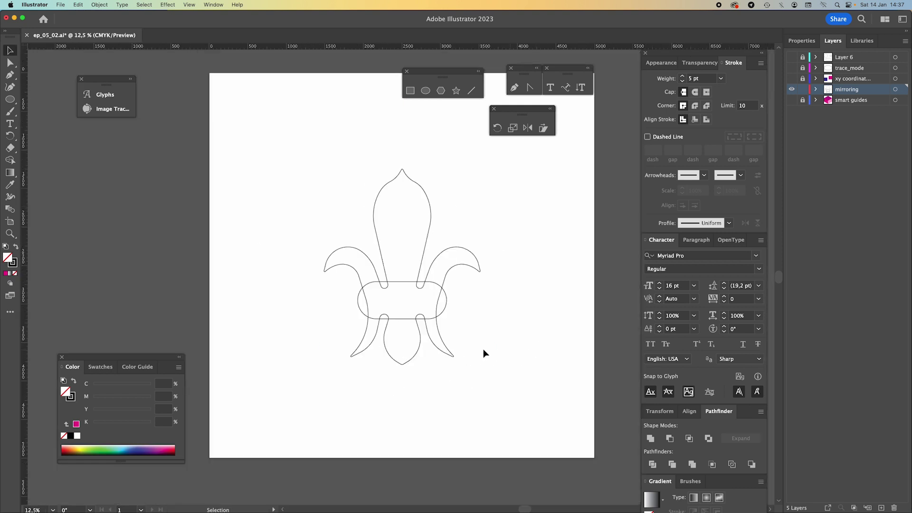
{"action": "left_click_drag", "start_coordinate": [394, 286], "coordinate": [395, 286]}
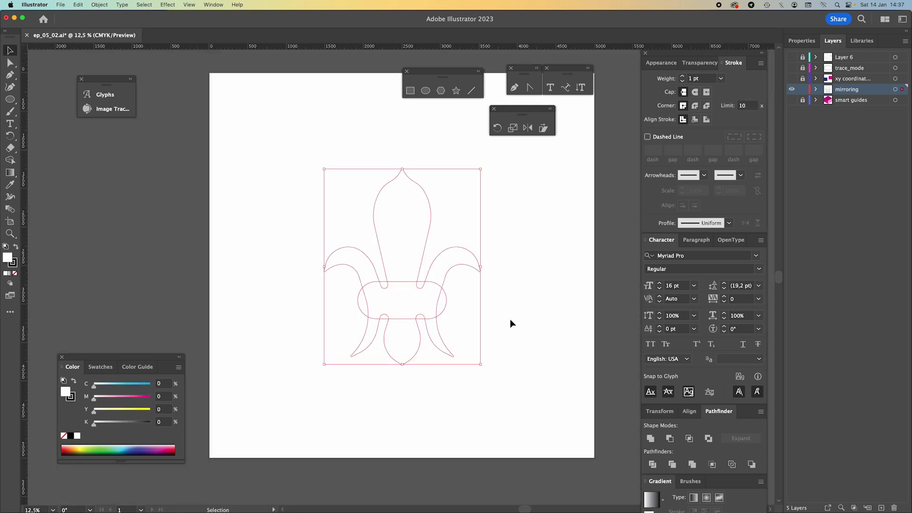
{"action": "left_click", "coordinate": [690, 79]}
{"action": "type", "text": "0"}
{"action": "key", "text": "Return"}
{"action": "left_click", "coordinate": [532, 228]}
{"action": "left_click_drag", "start_coordinate": [534, 229], "coordinate": [527, 280]}
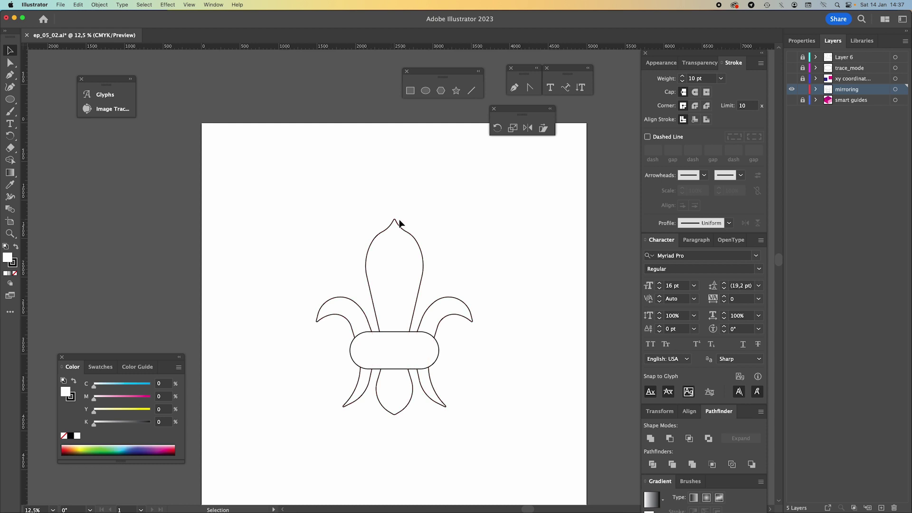
{"action": "scroll", "coordinate": [523, 313], "scroll_direction": "down", "scroll_amount": 2}
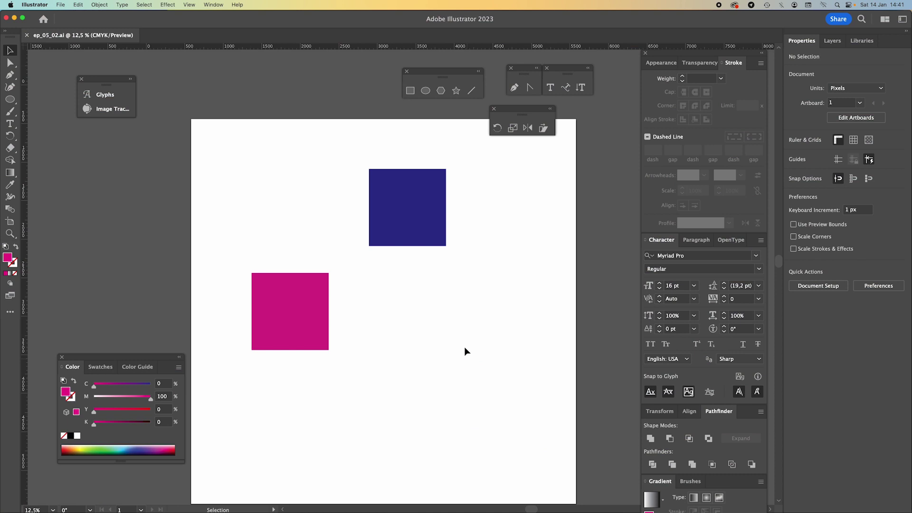
{"action": "left_click_drag", "start_coordinate": [447, 272], "coordinate": [438, 310]}
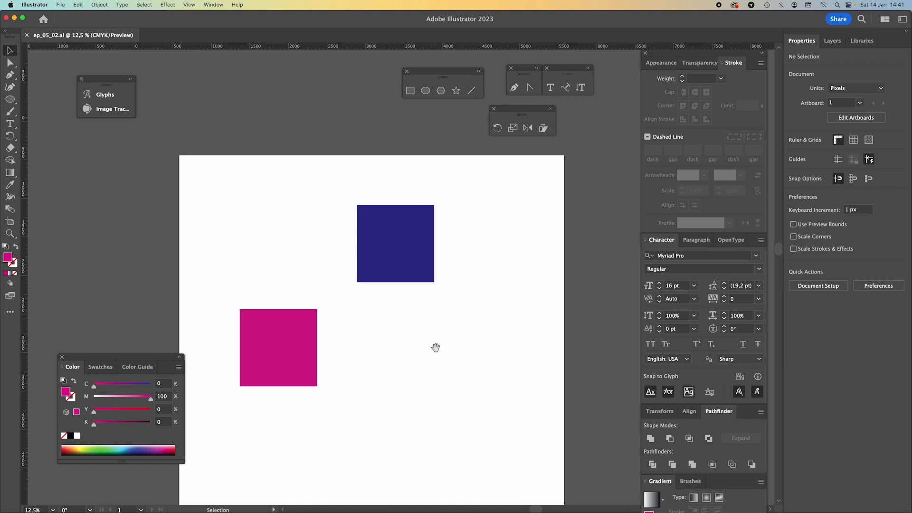
{"action": "scroll", "coordinate": [434, 347], "scroll_direction": "down", "scroll_amount": 2}
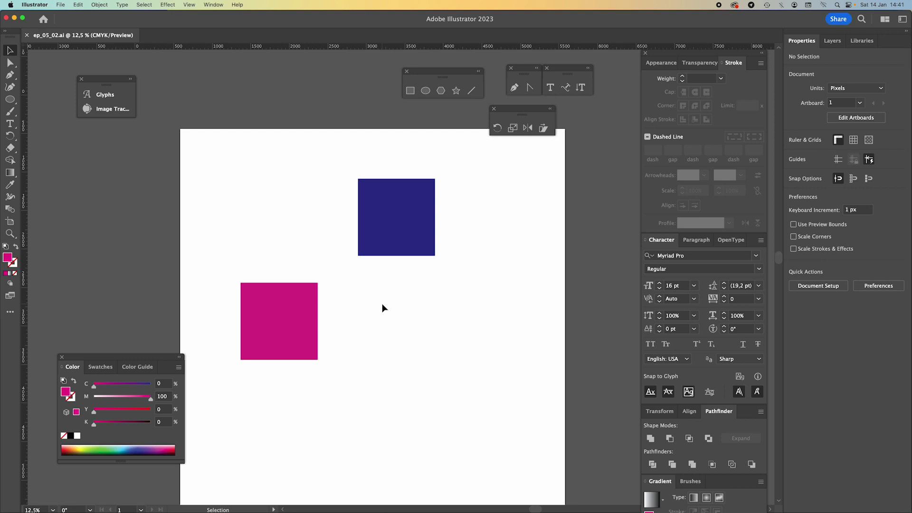
{"action": "scroll", "coordinate": [397, 309], "scroll_direction": "up", "scroll_amount": 2}
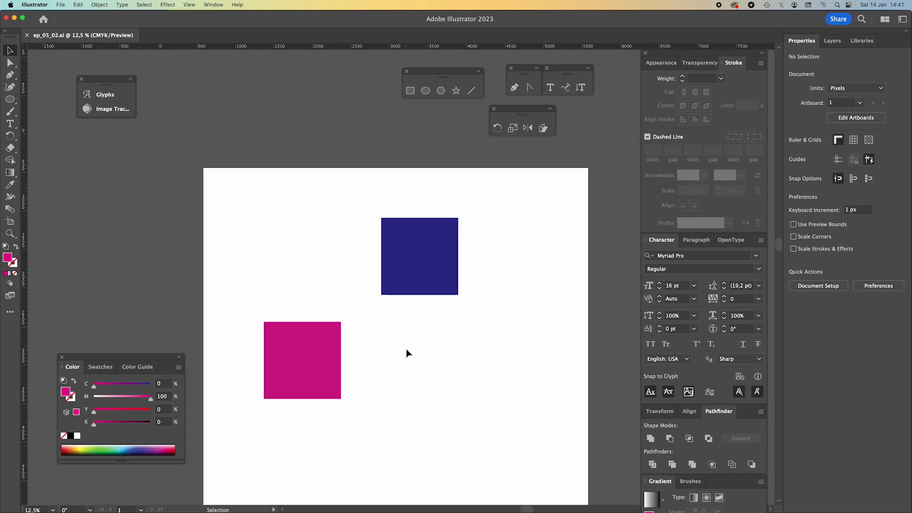
{"action": "scroll", "coordinate": [446, 363], "scroll_direction": "down", "scroll_amount": 2}
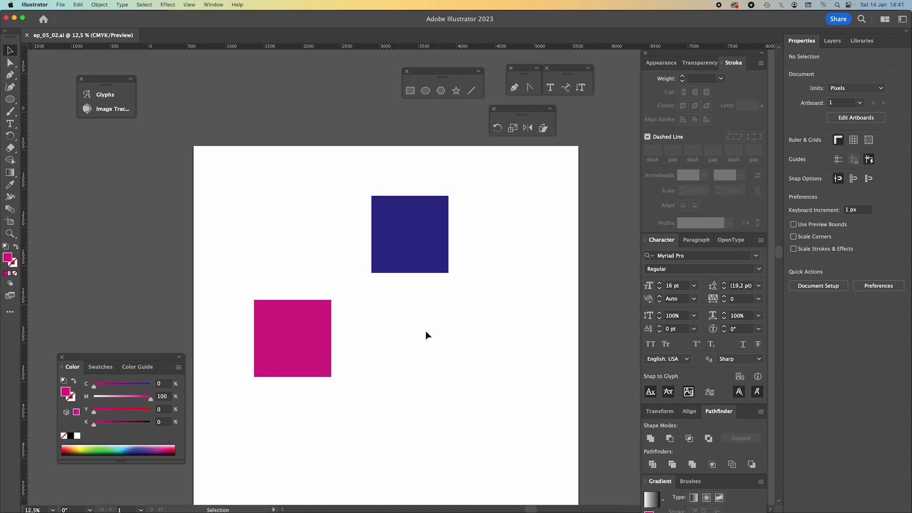
Snap the blue square into the artboard's top-left corner and the pink square against its right edge
{"action": "left_click_drag", "start_coordinate": [397, 242], "coordinate": [220, 192]}
{"action": "left_click_drag", "start_coordinate": [286, 321], "coordinate": [304, 174]}
{"action": "left_click", "coordinate": [383, 297]}
{"action": "scroll", "coordinate": [380, 295], "scroll_direction": "up", "scroll_amount": 3}
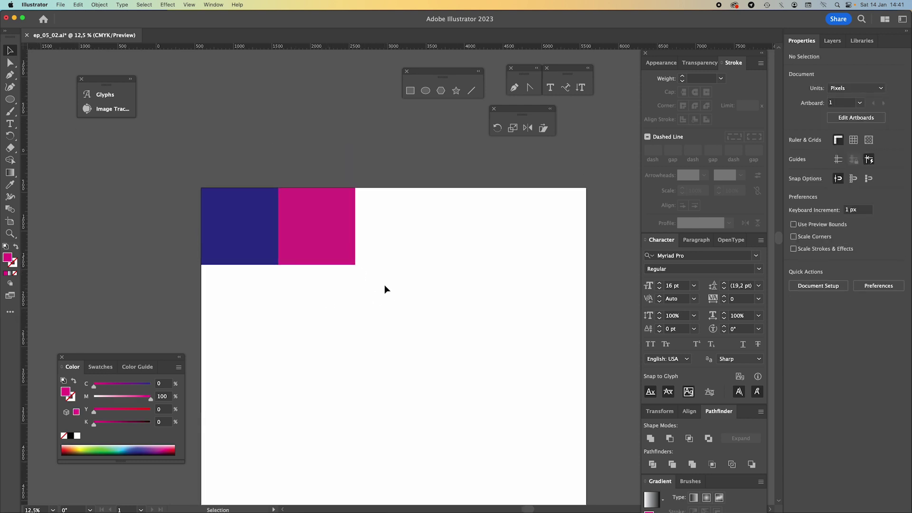
{"action": "left_click_drag", "start_coordinate": [304, 224], "coordinate": [409, 224]}
{"action": "left_click", "coordinate": [352, 338]}
{"action": "left_click", "coordinate": [409, 242]}
{"action": "key", "text": "Delete"}
Examine the shared edge between the blue and pink squares up close
{"action": "key", "text": "super+plus"}
{"action": "key", "text": "super+plus"}
{"action": "key", "text": "super+plus"}
{"action": "key", "text": "super+plus"}
{"action": "key", "text": "space"}
{"action": "left_click_drag", "start_coordinate": [184, 277], "coordinate": [400, 317]}
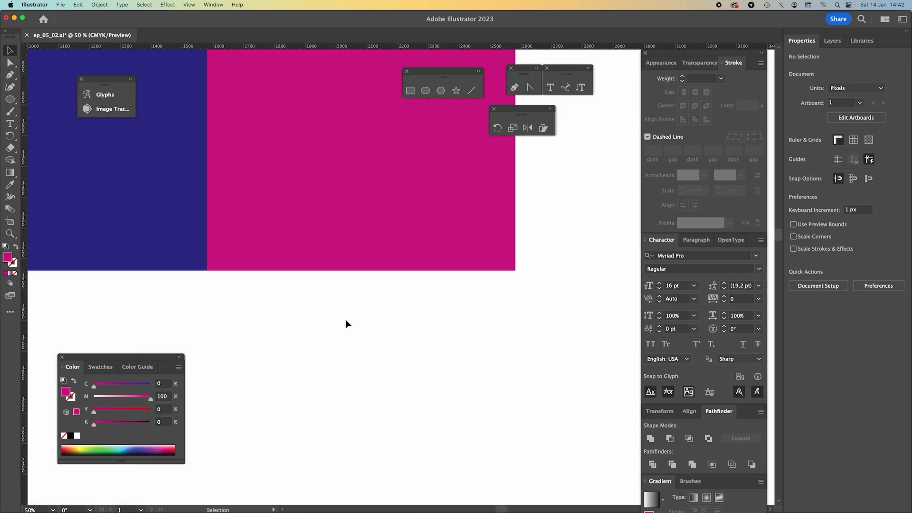
{"action": "left_click_drag", "start_coordinate": [261, 295], "coordinate": [312, 332]}
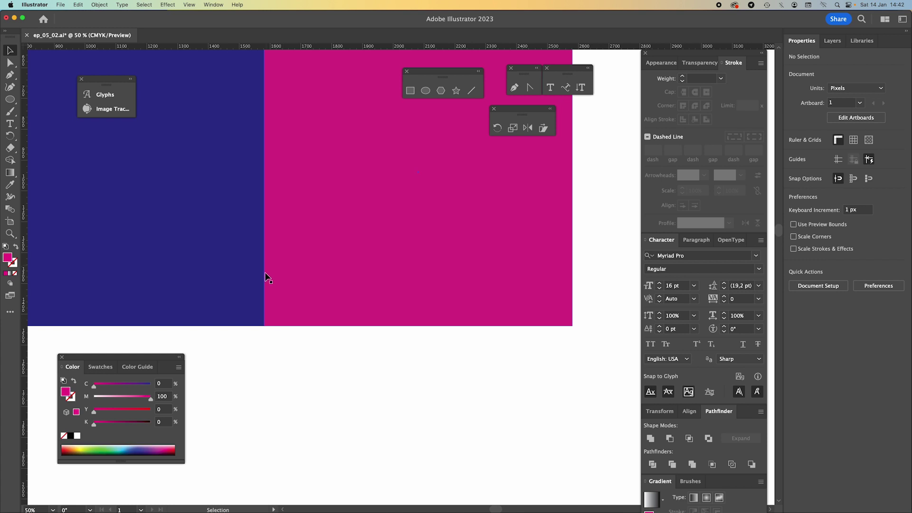
{"action": "key", "text": "super+minus"}
{"action": "key", "text": "super+minus"}
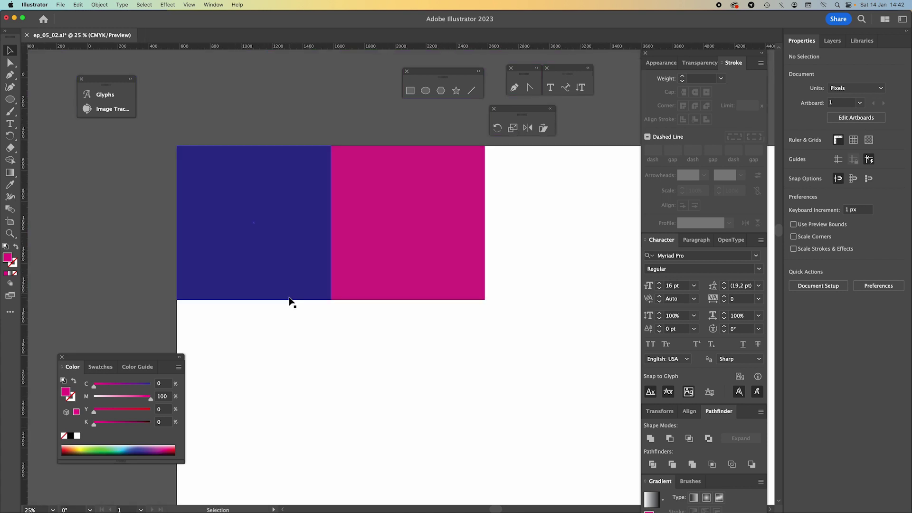
{"action": "left_click", "coordinate": [395, 190]}
{"action": "left_click", "coordinate": [452, 315]}
{"action": "key", "text": "super+minus"}
{"action": "left_click_drag", "start_coordinate": [472, 330], "coordinate": [363, 259]}
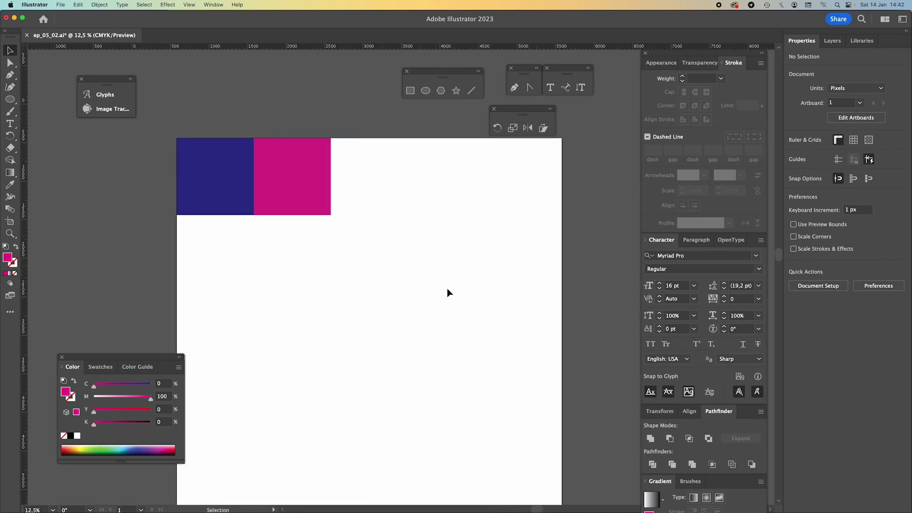
{"action": "scroll", "coordinate": [447, 292], "scroll_direction": "down", "scroll_amount": 5}
{"action": "scroll", "coordinate": [415, 265], "scroll_direction": "up", "scroll_amount": 7}
{"action": "scroll", "coordinate": [415, 264], "scroll_direction": "left", "scroll_amount": 2}
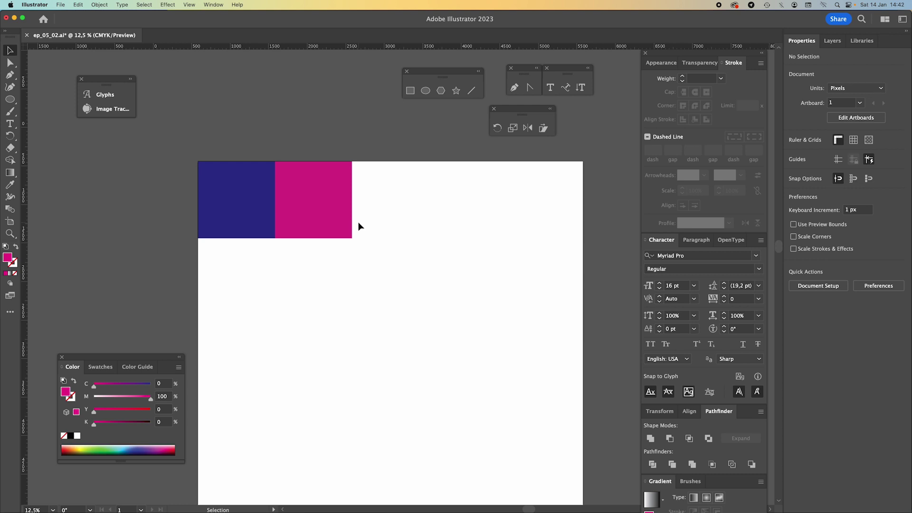
{"action": "key", "text": "super+minus"}
{"action": "left_click_drag", "start_coordinate": [405, 313], "coordinate": [392, 286]}
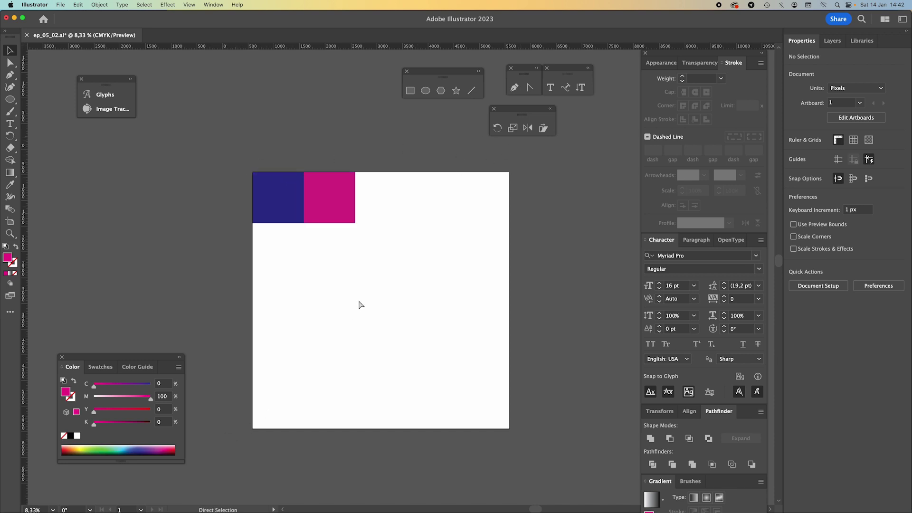
{"action": "key", "text": "super+equal"}
{"action": "scroll", "coordinate": [347, 254], "scroll_direction": "up", "scroll_amount": 5}
Select the pink square, check its width and height values, and deselect it
{"action": "left_click", "coordinate": [298, 273]}
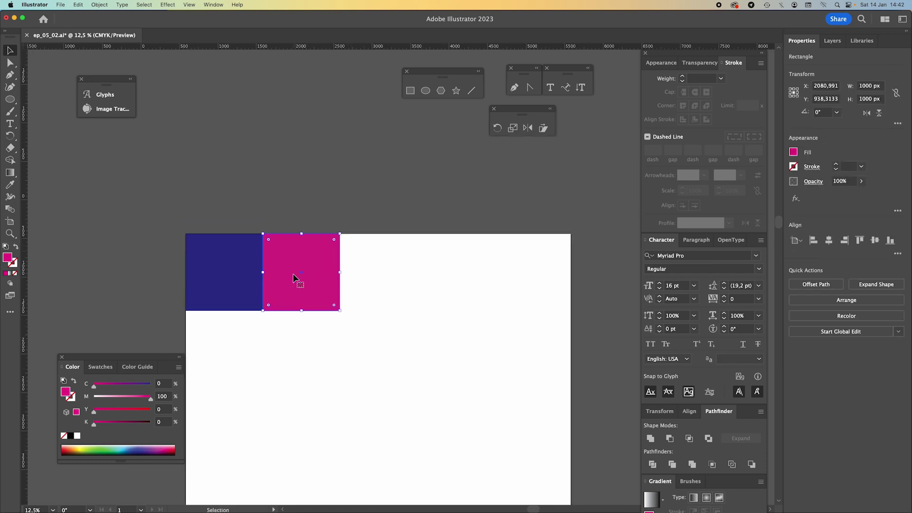
{"action": "left_click", "coordinate": [867, 91]}
{"action": "left_click", "coordinate": [866, 99]}
{"action": "left_click", "coordinate": [377, 338]}
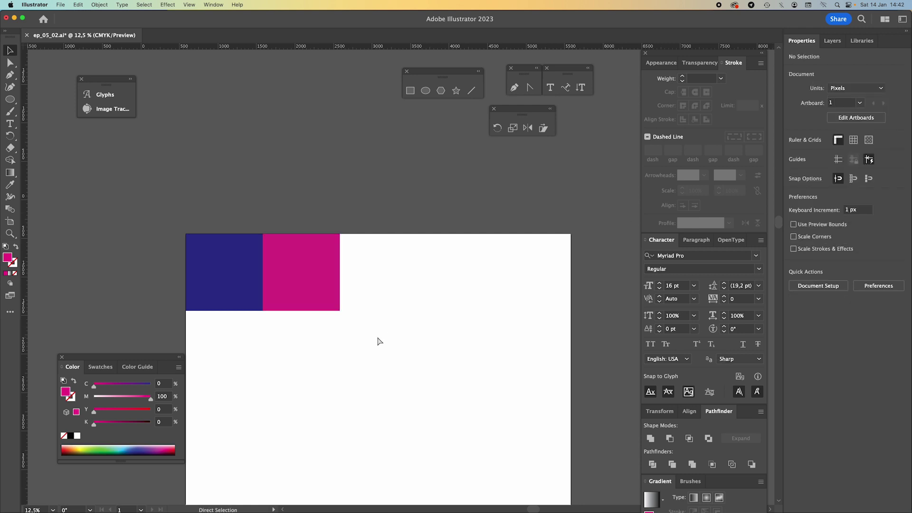
Move the pink square away from the blue one into the artboard's open area and deselect it
{"action": "key", "text": "super+minus"}
{"action": "left_click_drag", "start_coordinate": [391, 340], "coordinate": [375, 279]}
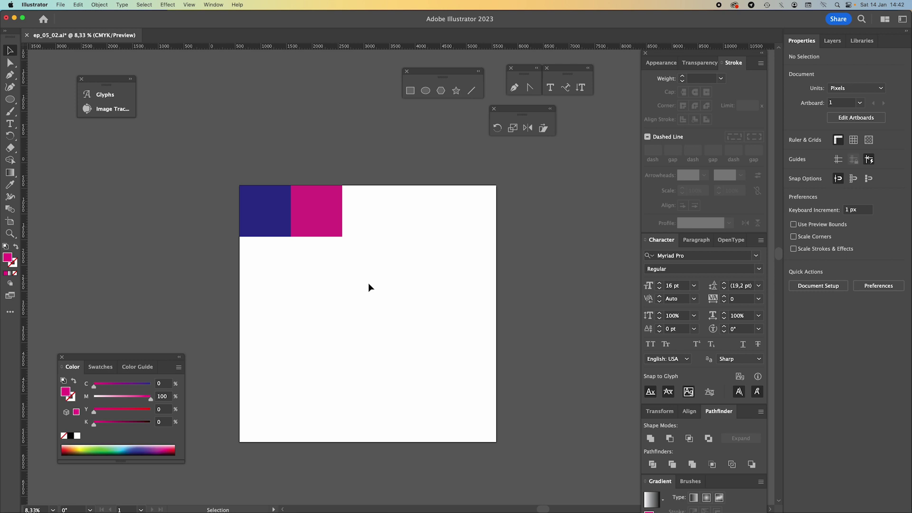
{"action": "key", "text": "super+equal"}
{"action": "left_click_drag", "start_coordinate": [297, 198], "coordinate": [390, 269]}
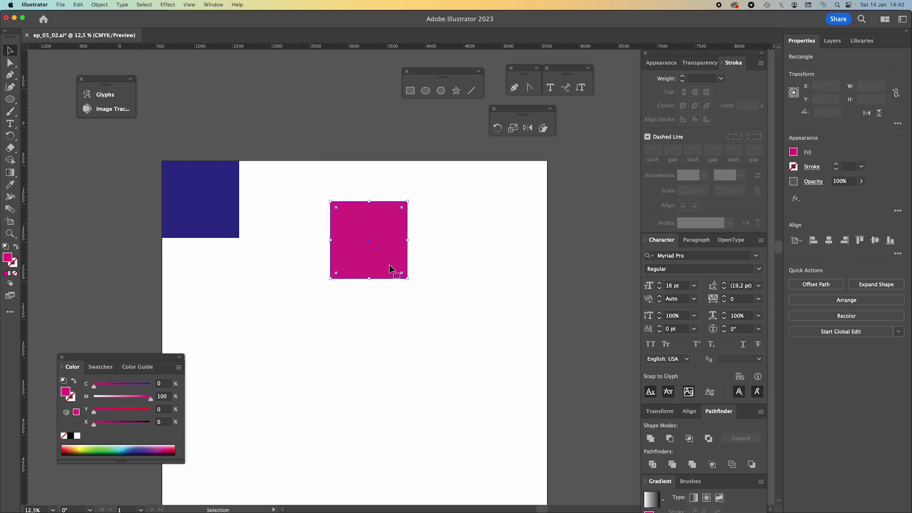
{"action": "left_click", "coordinate": [201, 270]}
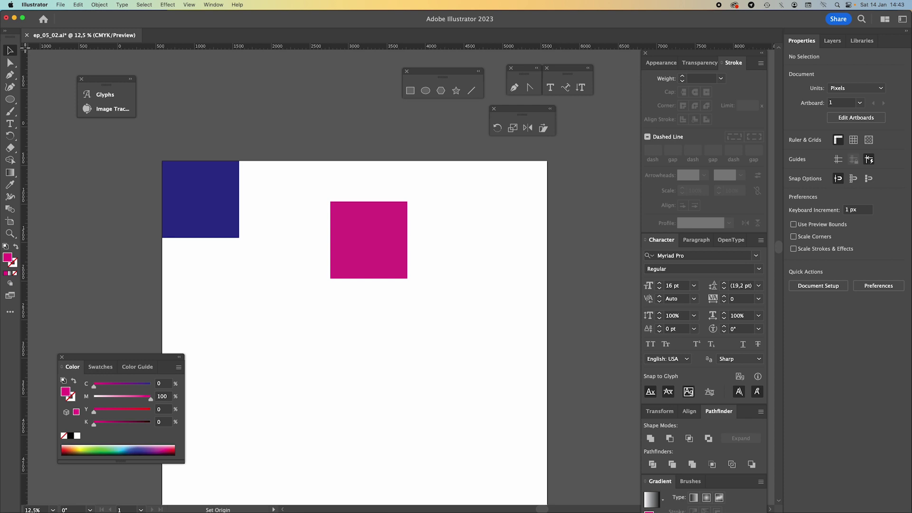
Set the ruler origin at the artboard's top-left corner
{"action": "left_click_drag", "start_coordinate": [25, 47], "coordinate": [162, 163]}
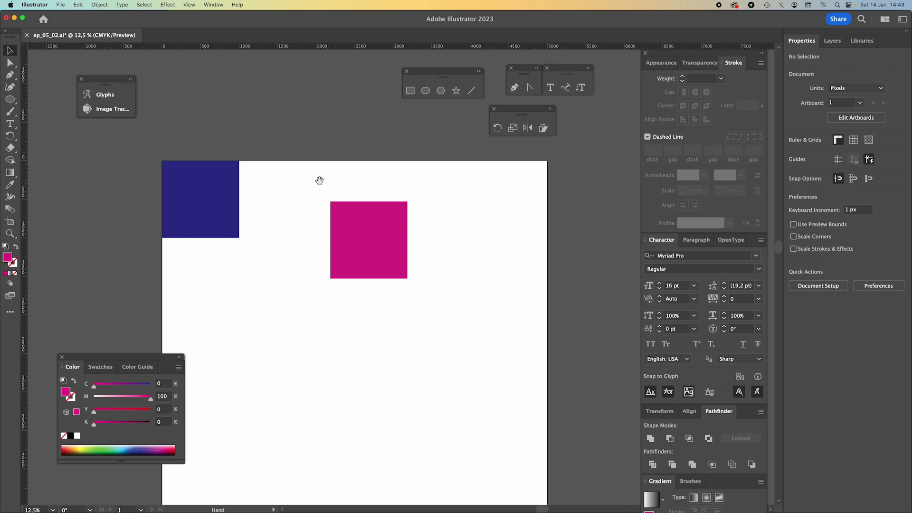
{"action": "left_click_drag", "start_coordinate": [340, 194], "coordinate": [360, 205]}
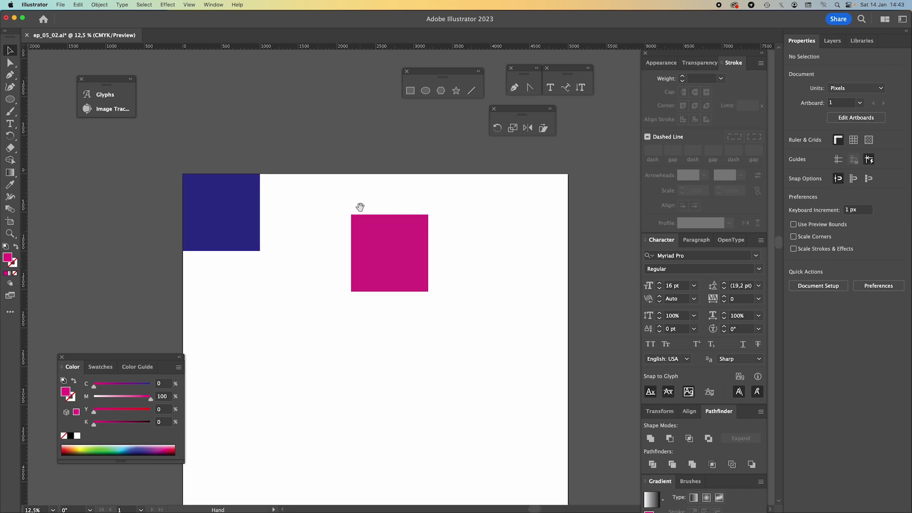
Set the blue square's reference point to its top-left corner, check its X and Y coordinates, and deselect
{"action": "left_click", "coordinate": [234, 208]}
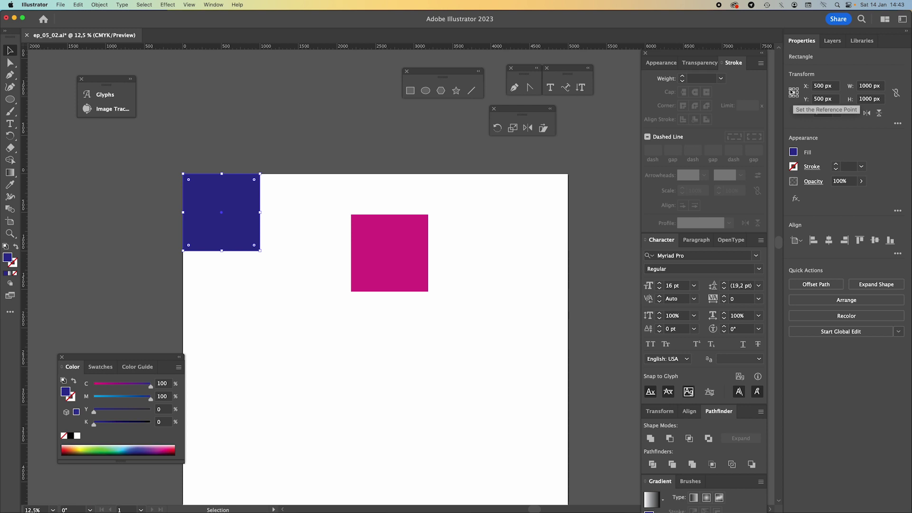
{"action": "left_click", "coordinate": [791, 90]}
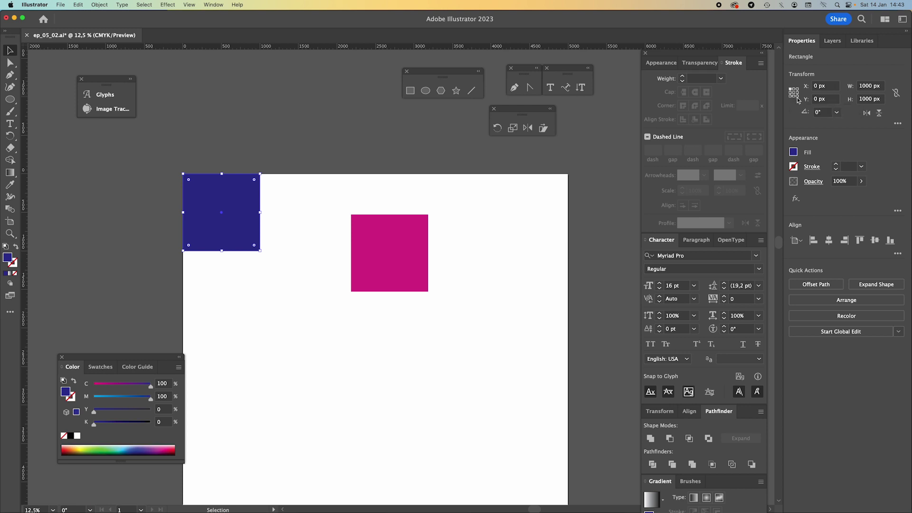
{"action": "left_click", "coordinate": [827, 87]}
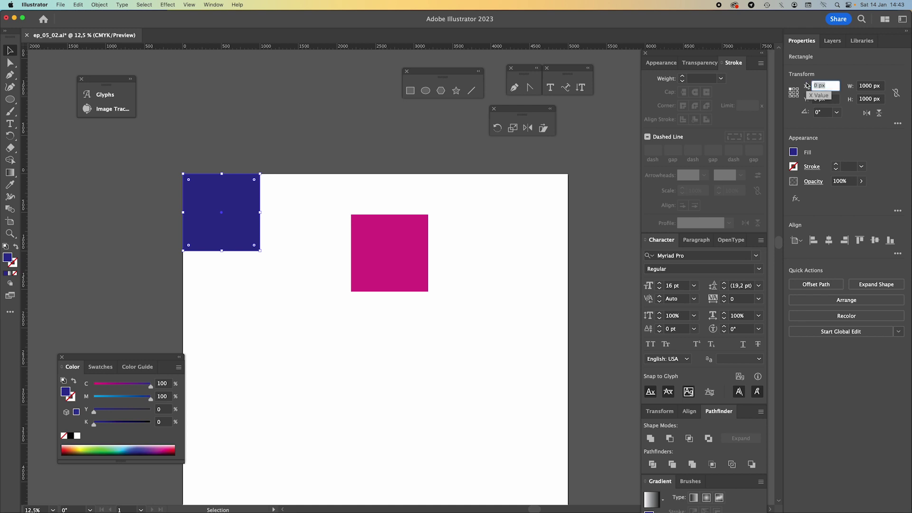
{"action": "left_click", "coordinate": [811, 99]}
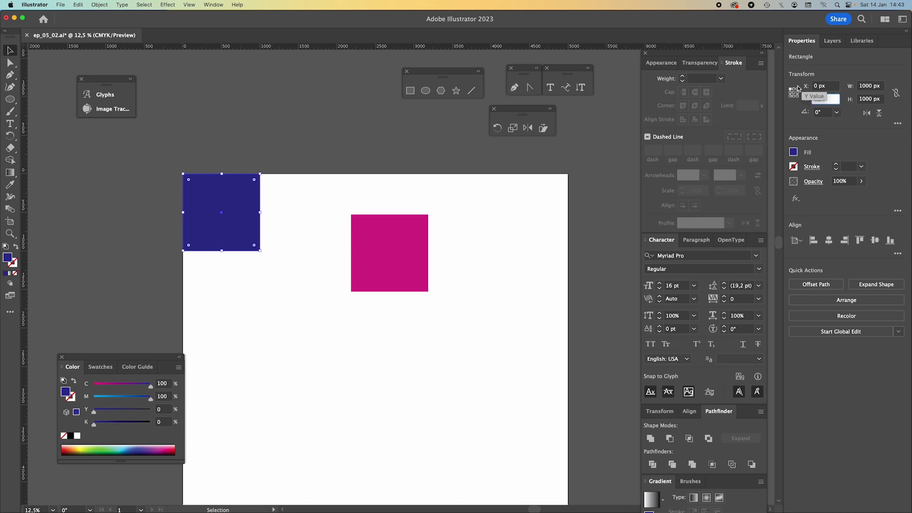
{"action": "left_click", "coordinate": [311, 197]}
{"action": "key", "text": "space"}
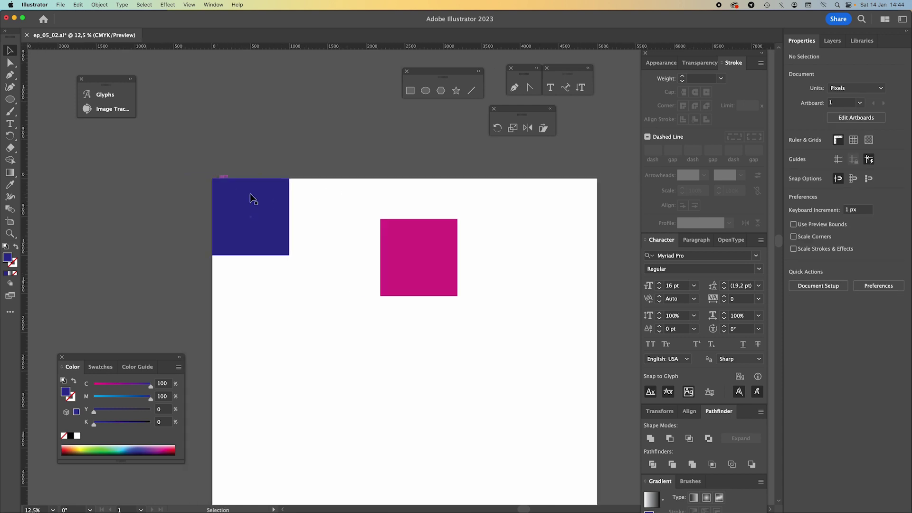
Move the pink square flush against the blue square along the artboard's top edge, at X 1000 px and Y 0 px, and deselect it
{"action": "left_click_drag", "start_coordinate": [409, 245], "coordinate": [312, 203]}
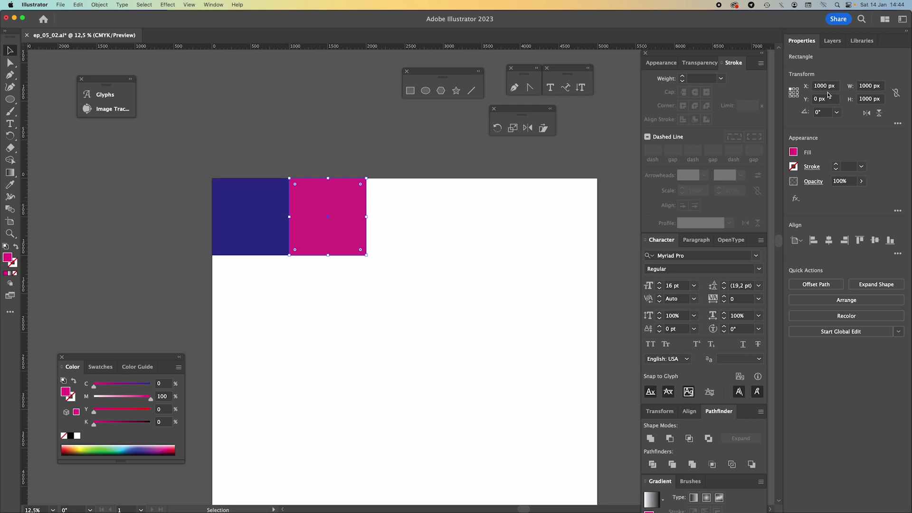
{"action": "scroll", "coordinate": [464, 242], "scroll_direction": "down", "scroll_amount": 2}
{"action": "left_click", "coordinate": [440, 220]}
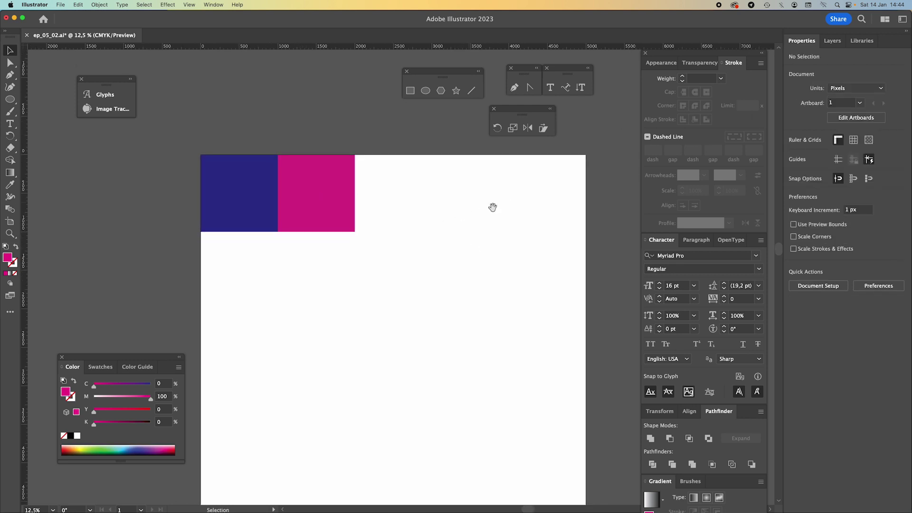
{"action": "scroll", "coordinate": [470, 204], "scroll_direction": "right", "scroll_amount": 2}
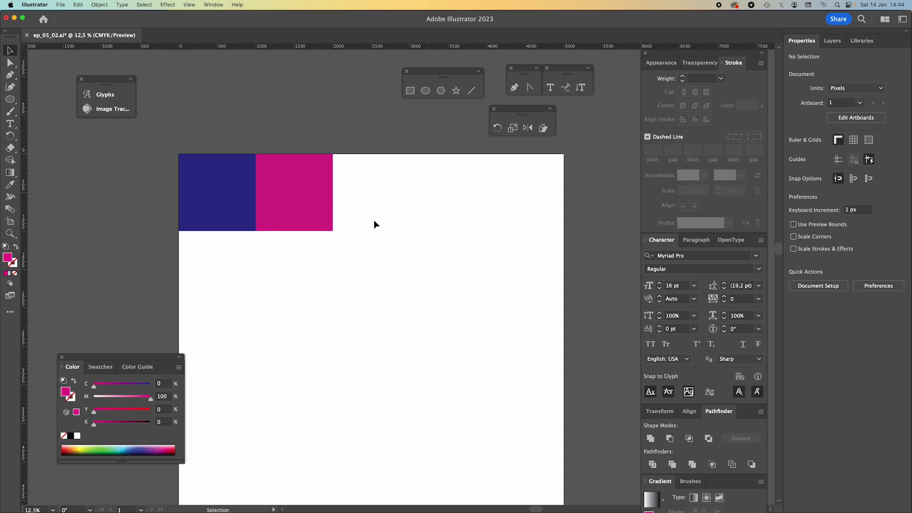
Compare the X and Y coordinates of the pink square with those of the blue square
{"action": "left_click", "coordinate": [270, 185]}
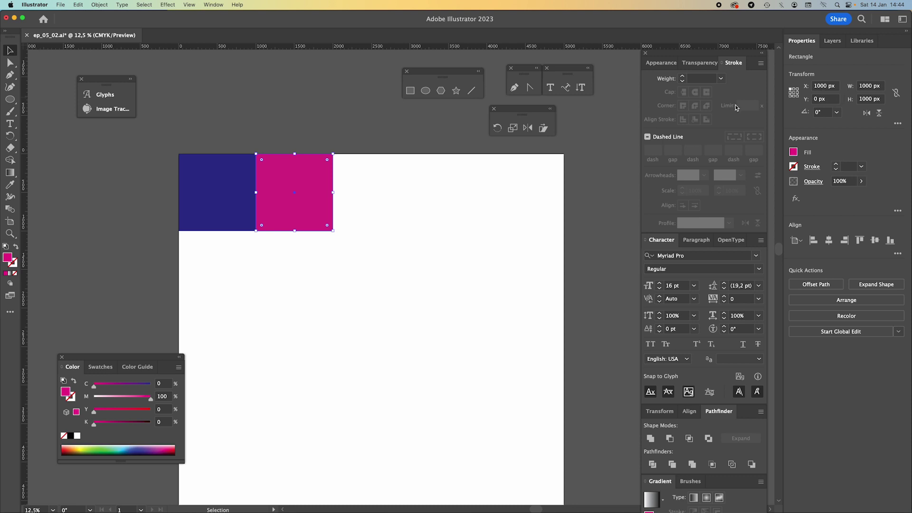
{"action": "left_click", "coordinate": [235, 187]}
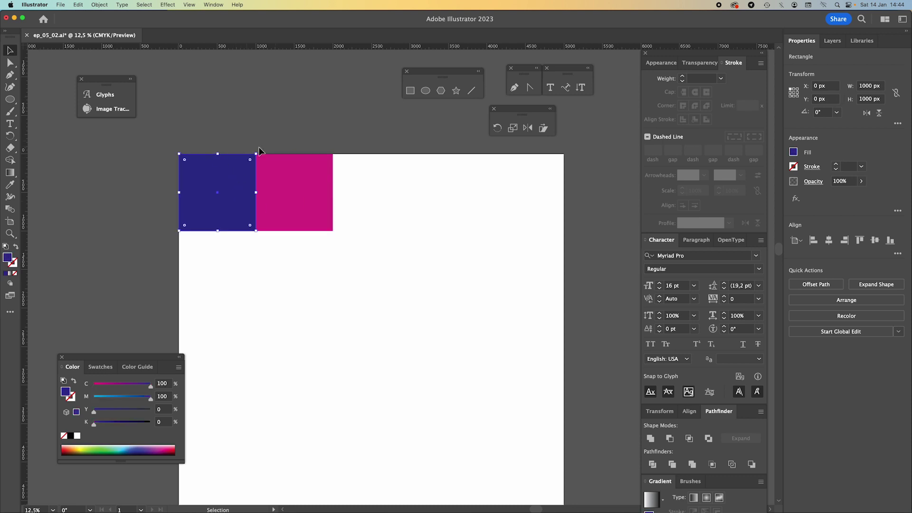
{"action": "left_click", "coordinate": [287, 181]}
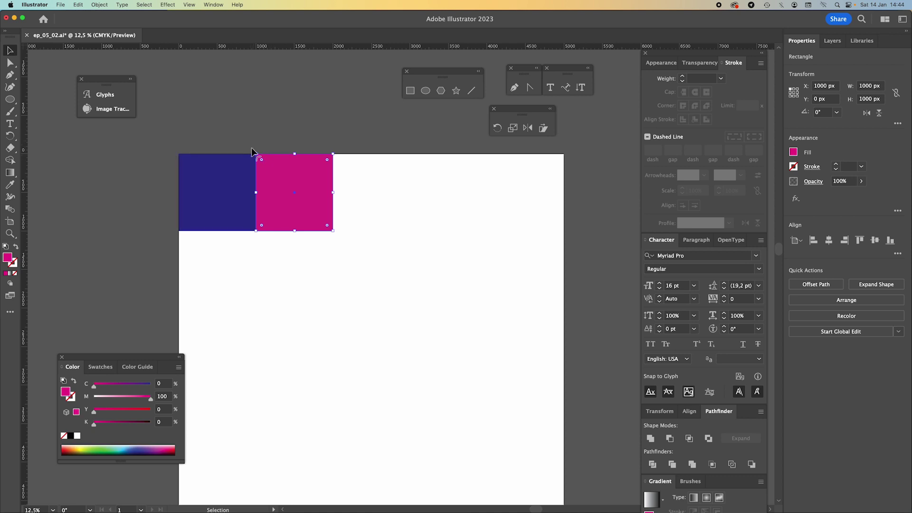
{"action": "left_click", "coordinate": [835, 89]}
Extend the top row with alternating copies of the blue and pink squares until it has five squares, and deselect
{"action": "left_click_drag", "start_coordinate": [218, 192], "coordinate": [376, 192]}
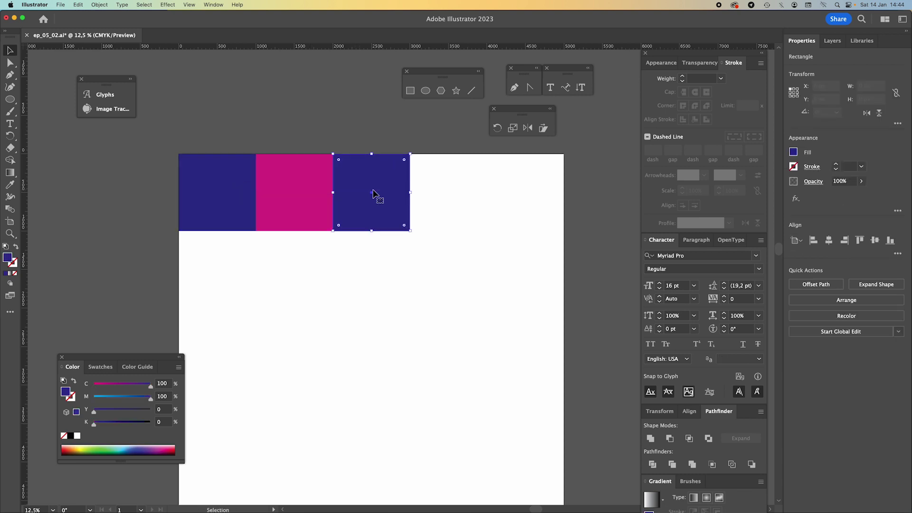
{"action": "left_click_drag", "start_coordinate": [304, 190], "coordinate": [455, 193]}
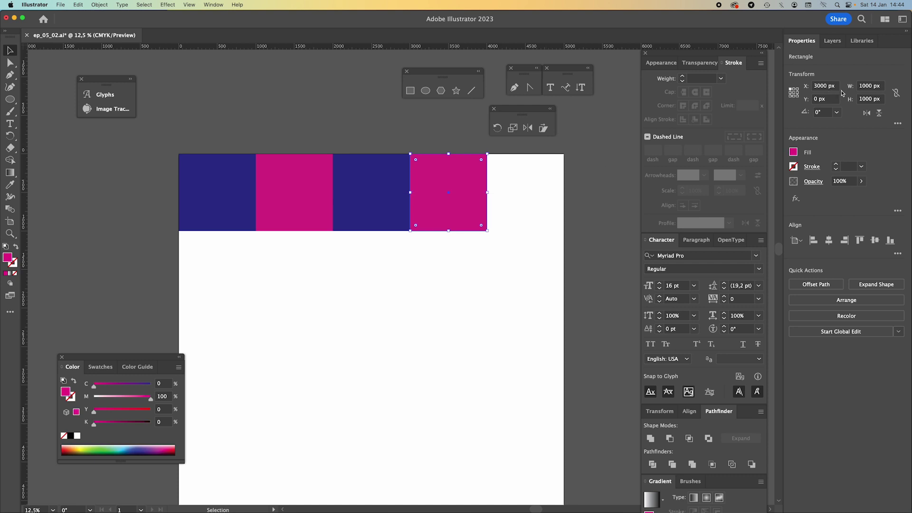
{"action": "left_click_drag", "start_coordinate": [371, 208], "coordinate": [520, 212]}
{"action": "left_click", "coordinate": [515, 259]}
{"action": "scroll", "coordinate": [516, 259], "scroll_direction": "up", "scroll_amount": 2}
{"action": "scroll", "coordinate": [517, 259], "scroll_direction": "right", "scroll_amount": 2}
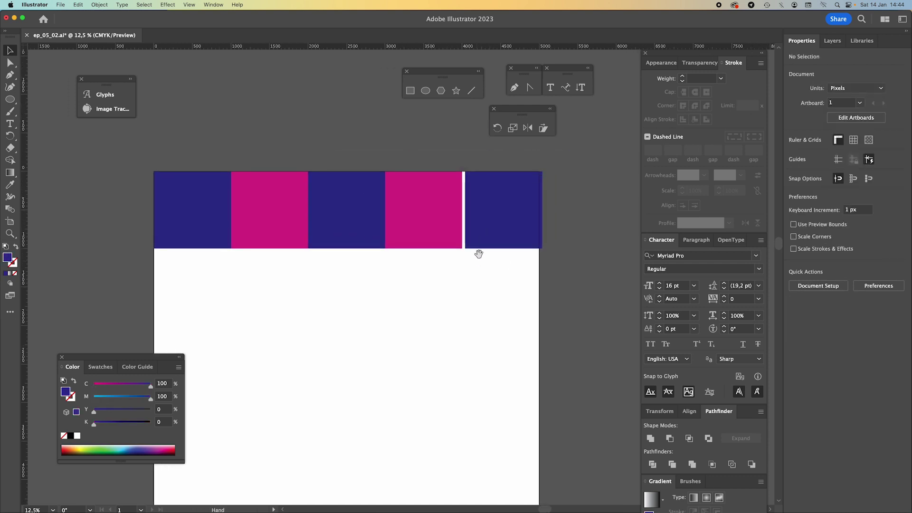
Set the X coordinate of the fifth square, the blue one at the row's end, to 4000 px and deselect it
{"action": "left_click", "coordinate": [488, 212]}
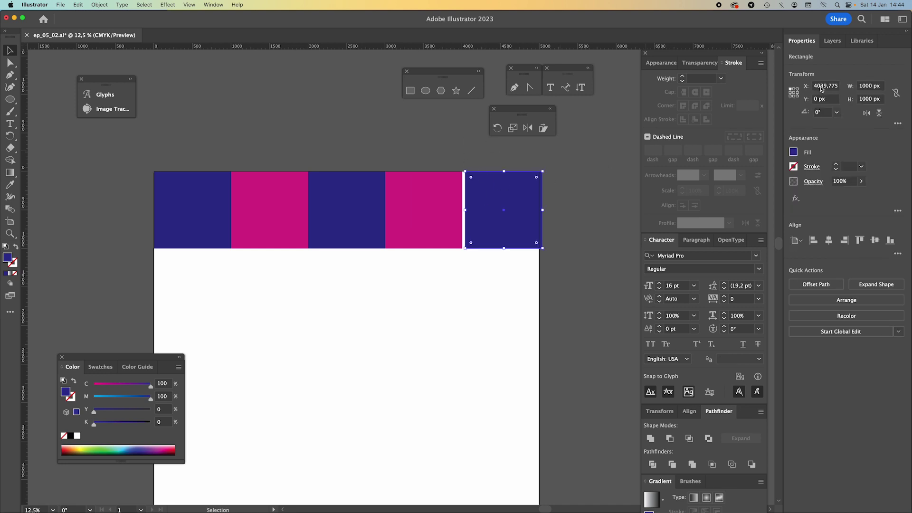
{"action": "left_click", "coordinate": [822, 86]}
{"action": "left_click_drag", "start_coordinate": [822, 85], "coordinate": [850, 87]}
{"action": "type", "text": "4000"}
{"action": "key", "text": "Return"}
{"action": "left_click", "coordinate": [487, 326]}
Place a copy of the pink square directly below the first blue square, at X 0 px and Y 1000 px, and deselect it
{"action": "left_click_drag", "start_coordinate": [402, 314], "coordinate": [466, 303]}
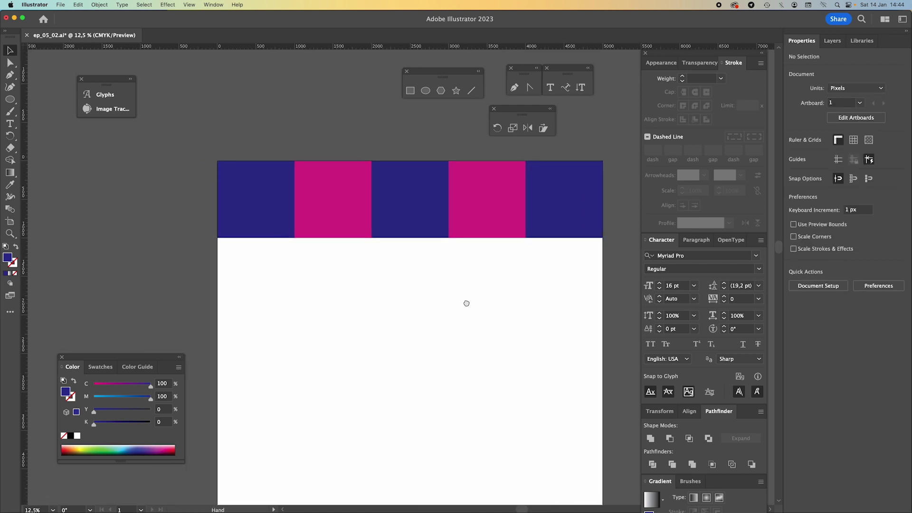
{"action": "left_click_drag", "start_coordinate": [361, 204], "coordinate": [284, 283]}
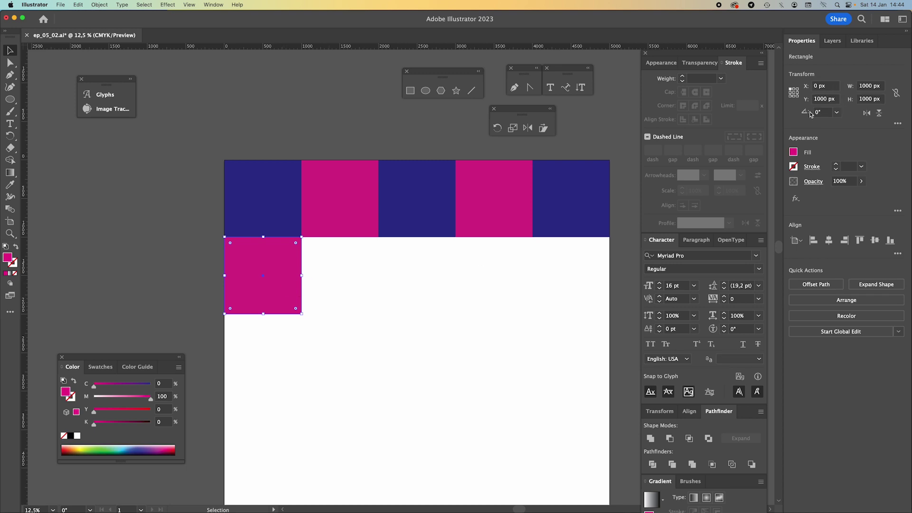
{"action": "scroll", "coordinate": [425, 283], "scroll_direction": "down", "scroll_amount": 2}
{"action": "scroll", "coordinate": [426, 283], "scroll_direction": "right", "scroll_amount": 1}
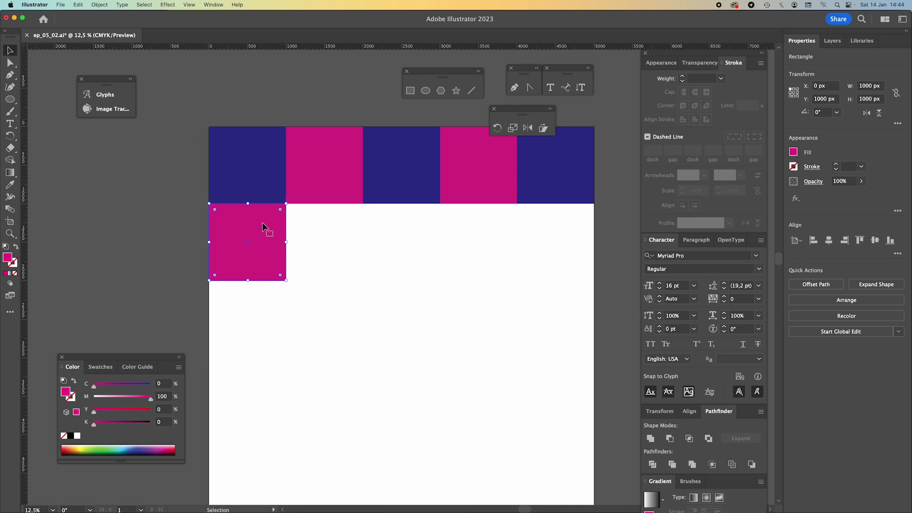
{"action": "left_click", "coordinate": [256, 196]}
{"action": "left_click", "coordinate": [212, 212]}
{"action": "left_click", "coordinate": [414, 271]}
Copy the first blue square diagonally into the second row, at X 1000 px and Y 1000 px, and deselect it
{"action": "left_click_drag", "start_coordinate": [247, 185], "coordinate": [326, 261]}
{"action": "left_click", "coordinate": [819, 86]}
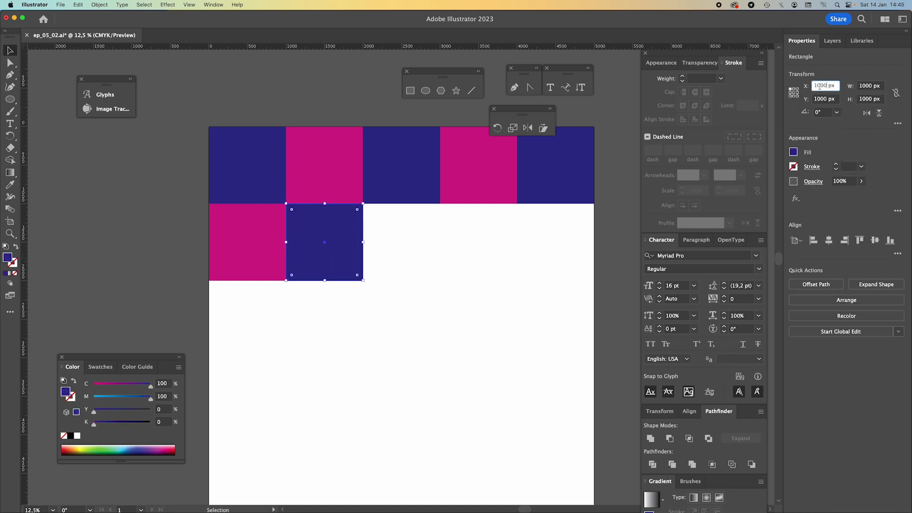
{"action": "left_click", "coordinate": [465, 294]}
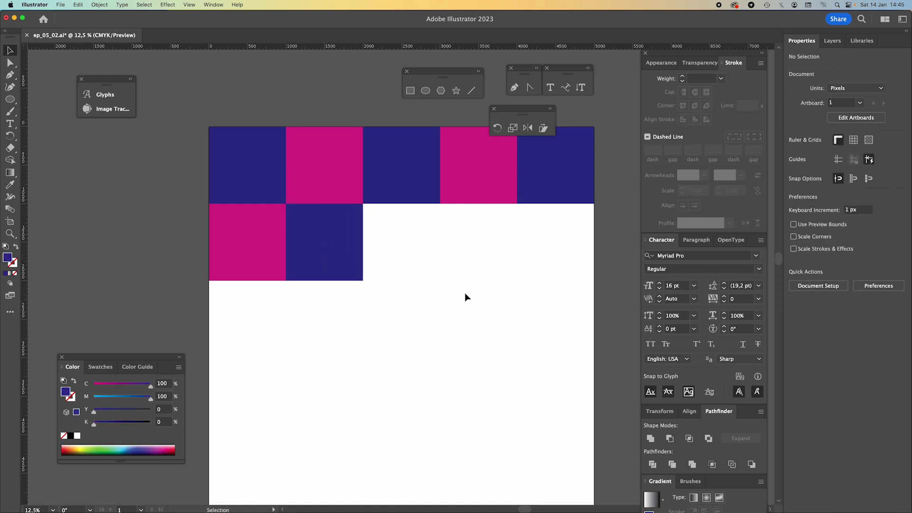
Copy the fourth square of the top row, a pink one, into the third place of the second row and deselect it
{"action": "key", "text": "super+minus"}
{"action": "key", "text": "super+minus"}
{"action": "left_click_drag", "start_coordinate": [458, 259], "coordinate": [463, 299]}
{"action": "key", "text": "super+plus"}
{"action": "key", "text": "super+plus"}
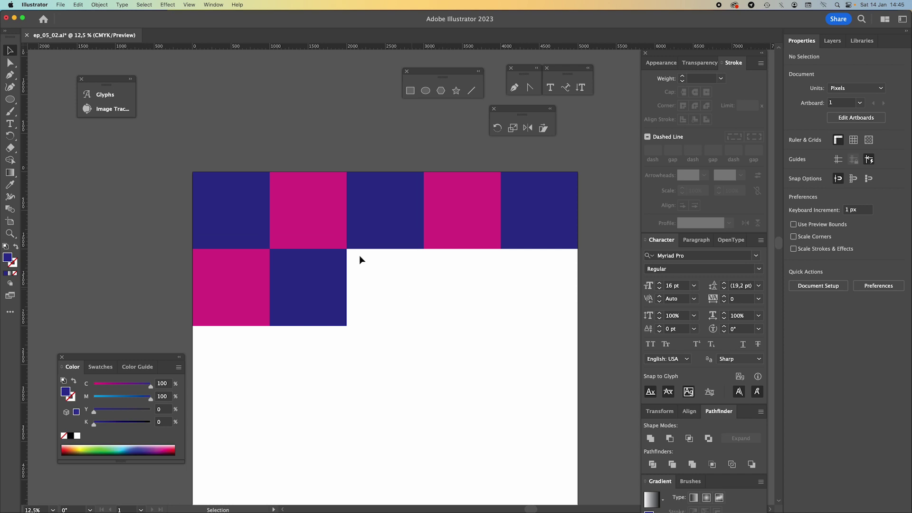
{"action": "left_click_drag", "start_coordinate": [513, 360], "coordinate": [498, 336]}
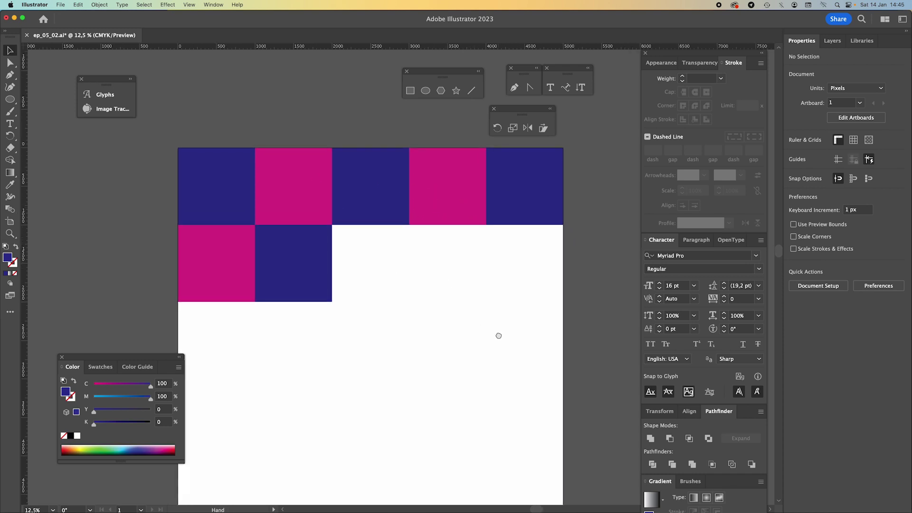
{"action": "left_click_drag", "start_coordinate": [446, 218], "coordinate": [372, 296], "text": "alt"}
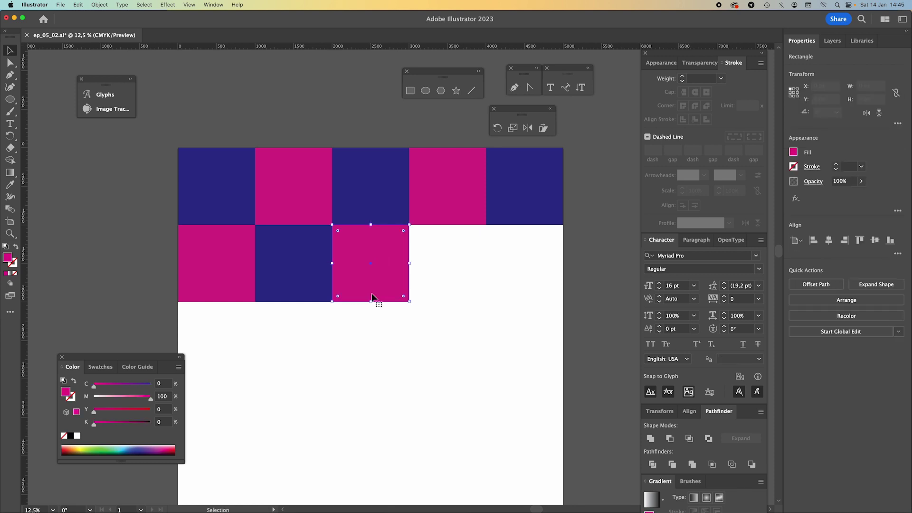
{"action": "left_click", "coordinate": [465, 288]}
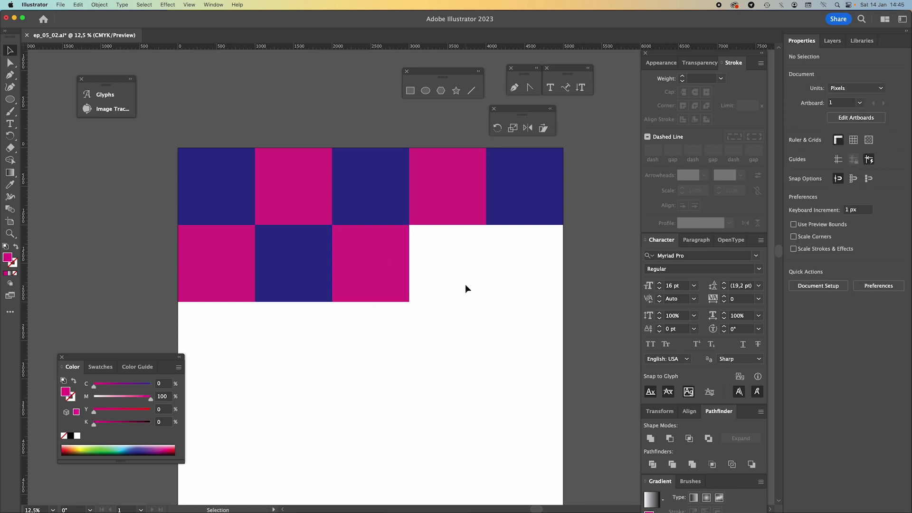
Select the third square of the second row, check its X and Y coordinates, and deselect it
{"action": "scroll", "coordinate": [465, 284], "scroll_direction": "up", "scroll_amount": 2}
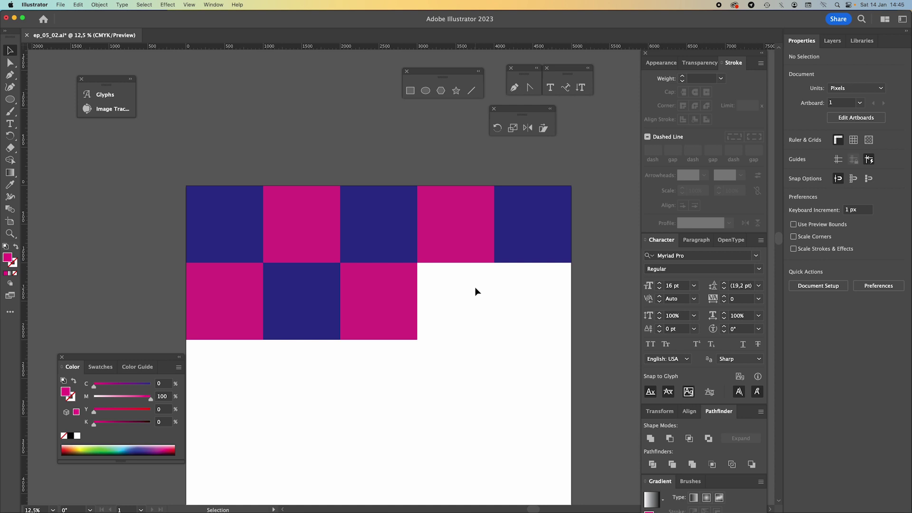
{"action": "left_click", "coordinate": [387, 302]}
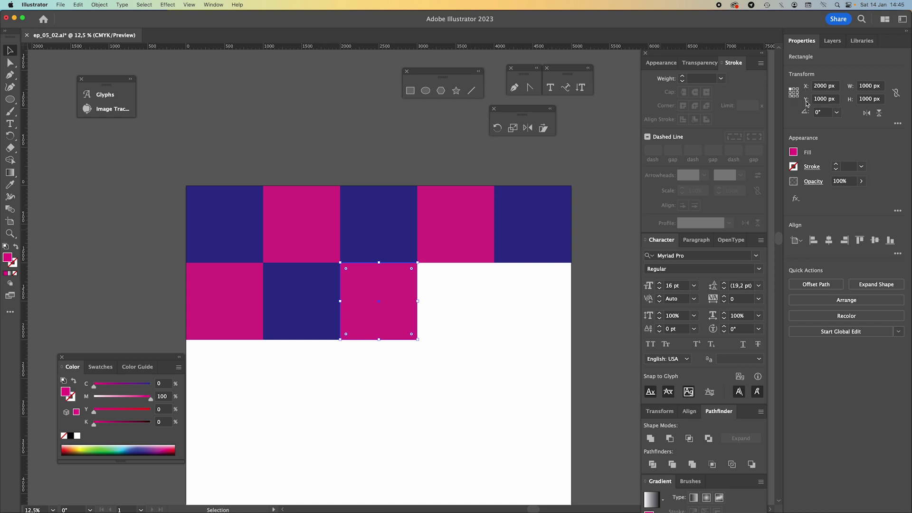
{"action": "left_click", "coordinate": [506, 327]}
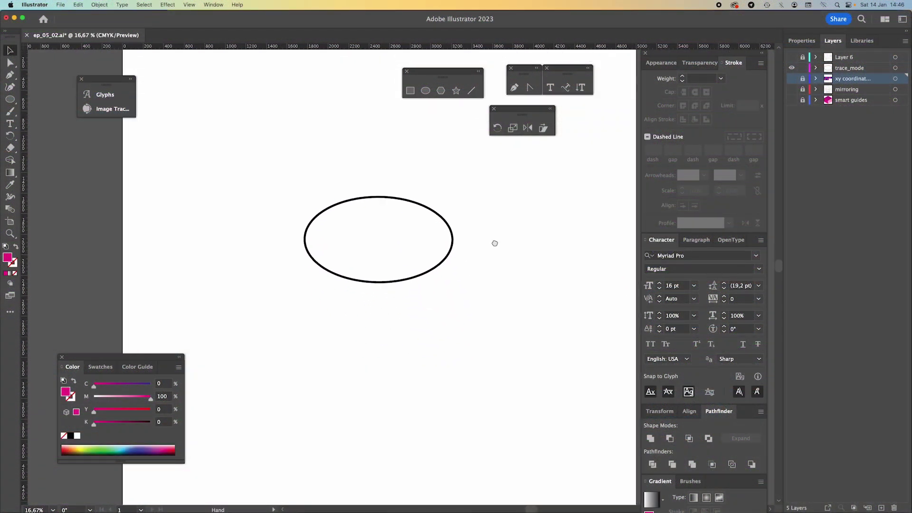
Try aligning the ellipse's stroke to the inside and to the outside, return it to center, and deselect the ellipse
{"action": "left_click_drag", "start_coordinate": [494, 243], "coordinate": [493, 242]}
{"action": "key", "text": "super+equal"}
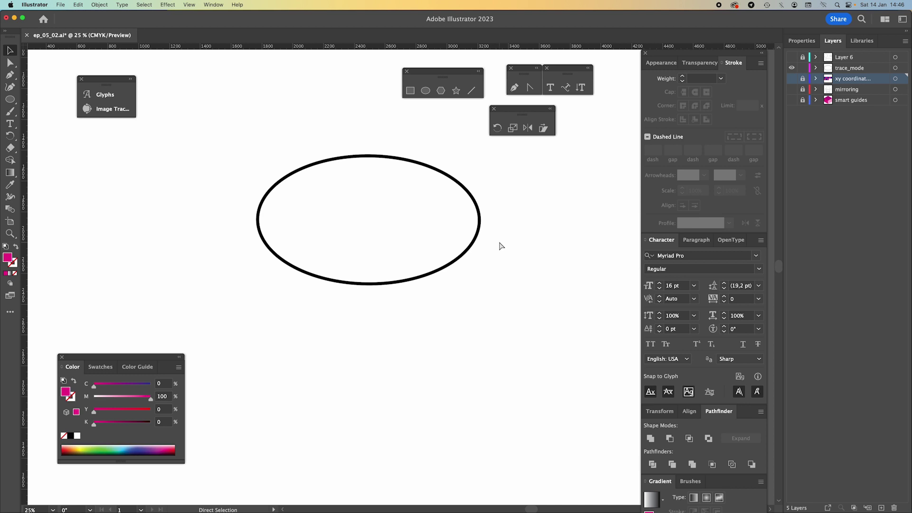
{"action": "left_click_drag", "start_coordinate": [527, 205], "coordinate": [549, 264]}
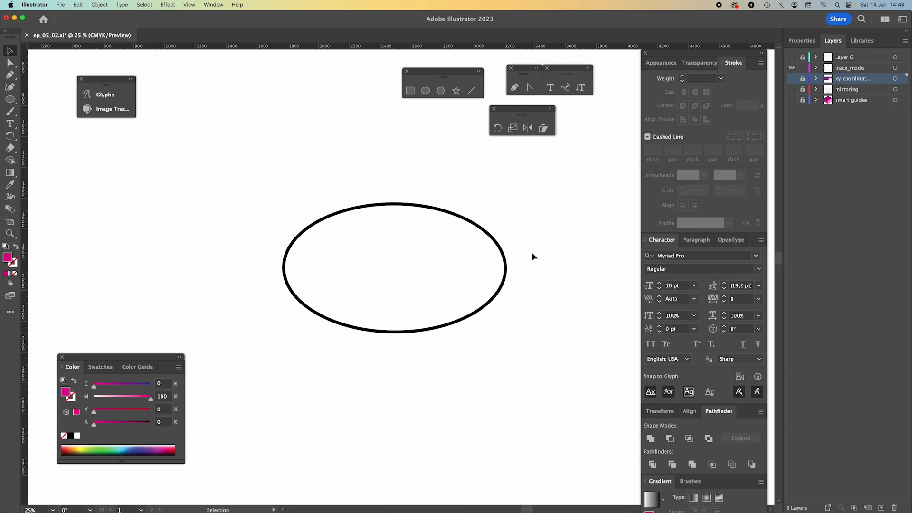
{"action": "key", "text": "super+minus"}
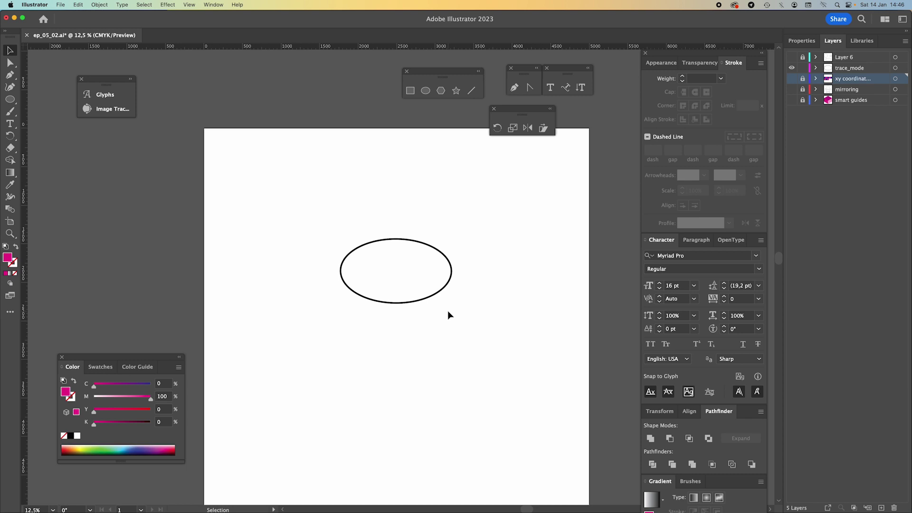
{"action": "key", "text": "super+plus"}
{"action": "key", "text": "super+plus"}
{"action": "key", "text": "super+plus"}
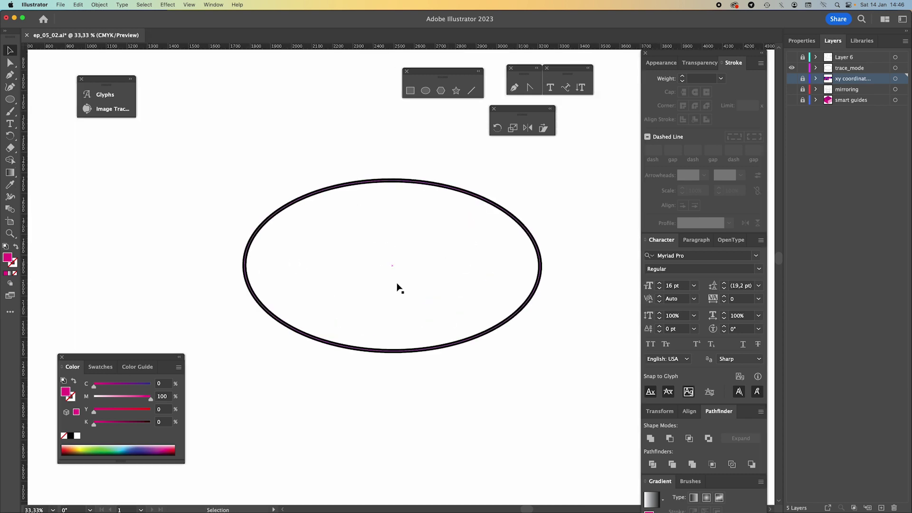
{"action": "left_click", "coordinate": [500, 207]}
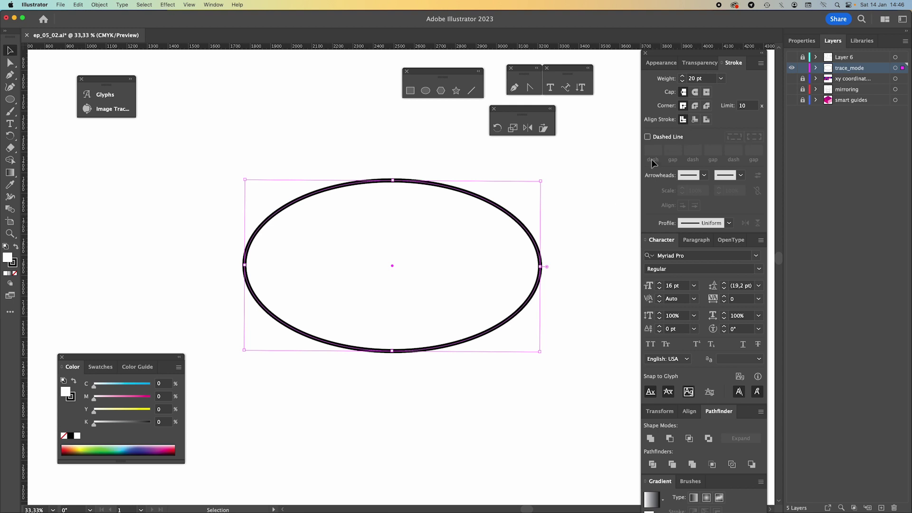
{"action": "left_click", "coordinate": [694, 120]}
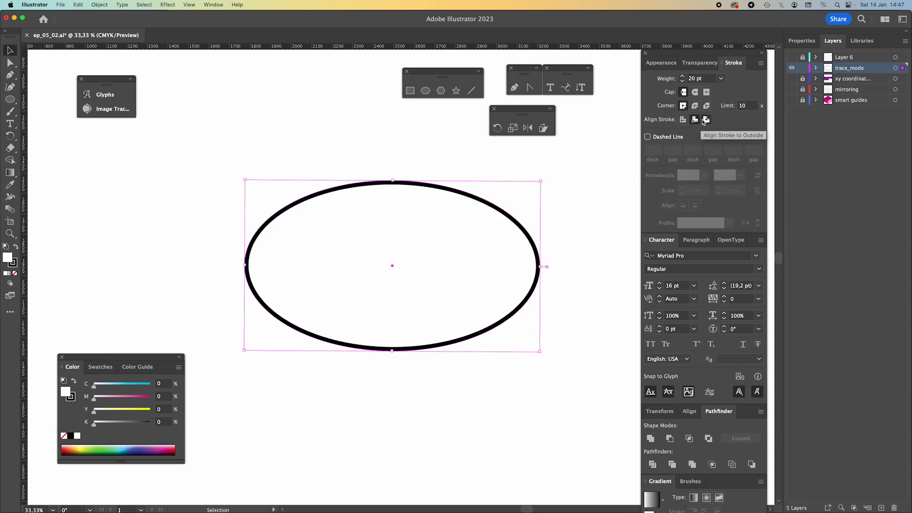
{"action": "left_click", "coordinate": [706, 120]}
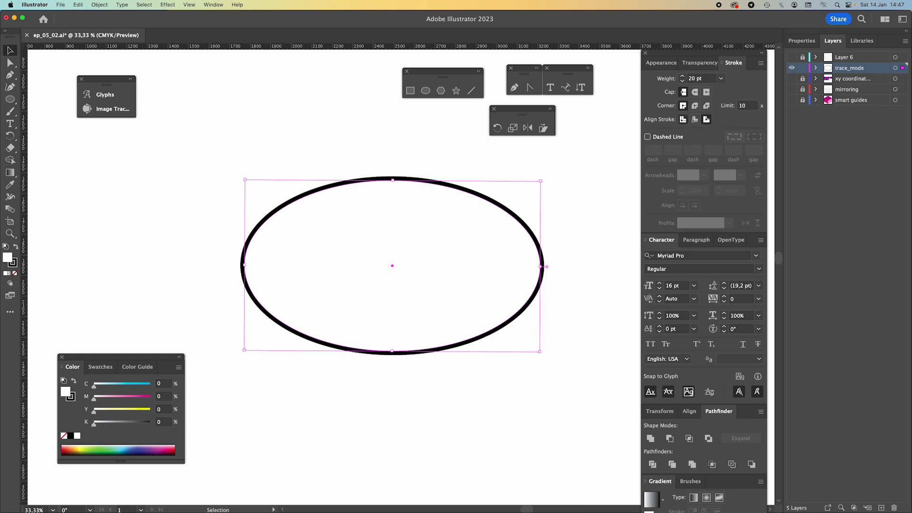
{"action": "left_click", "coordinate": [683, 120]}
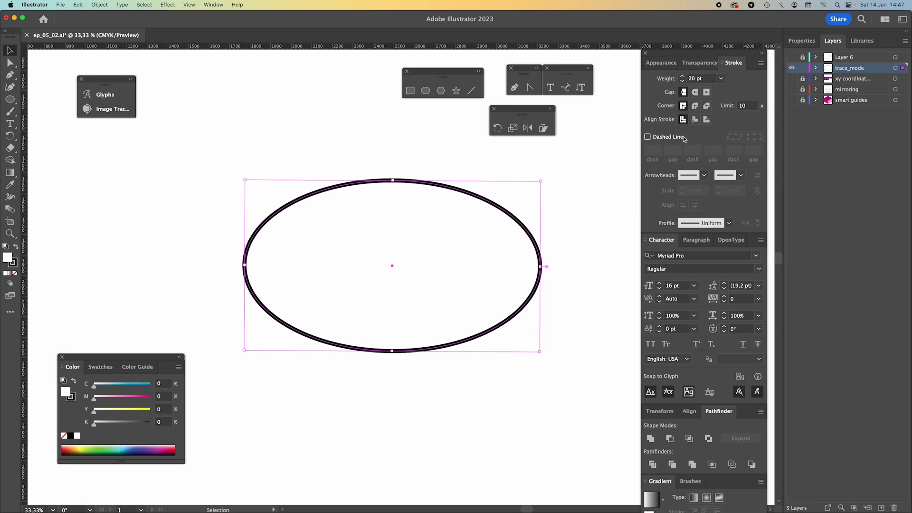
{"action": "left_click", "coordinate": [574, 287]}
Select the ellipse on the trace_mode layer and save the document
{"action": "key", "text": "super+minus"}
{"action": "key", "text": "super+minus"}
{"action": "key", "text": "super+minus"}
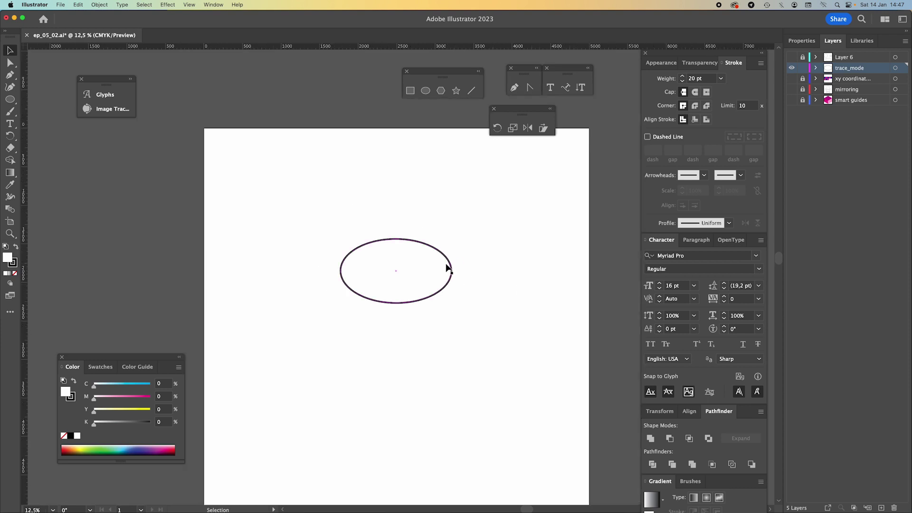
{"action": "left_click", "coordinate": [425, 273]}
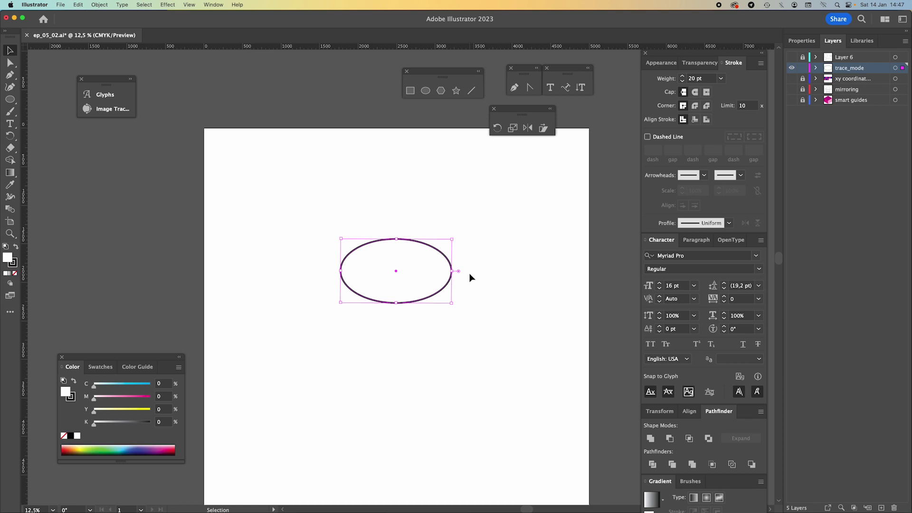
{"action": "key", "text": "super+s"}
{"action": "key", "text": "super+equal"}
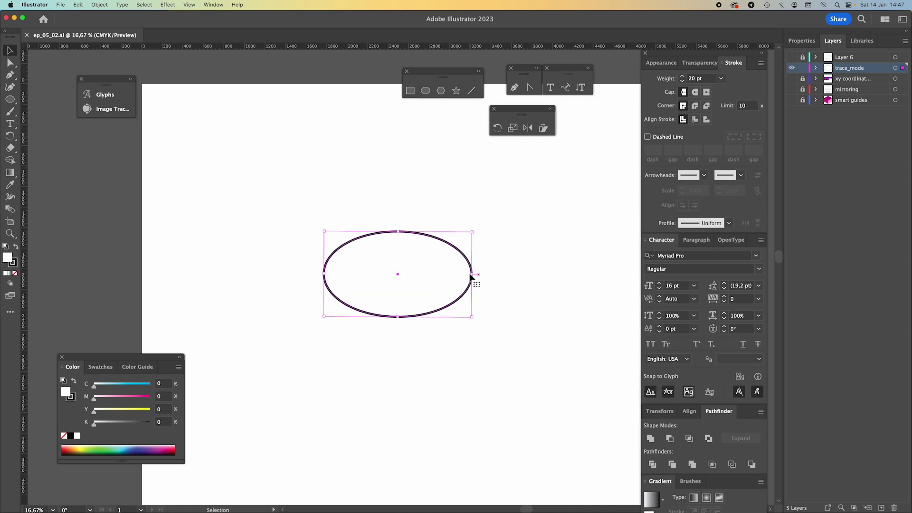
{"action": "left_click_drag", "start_coordinate": [507, 254], "coordinate": [475, 274]}
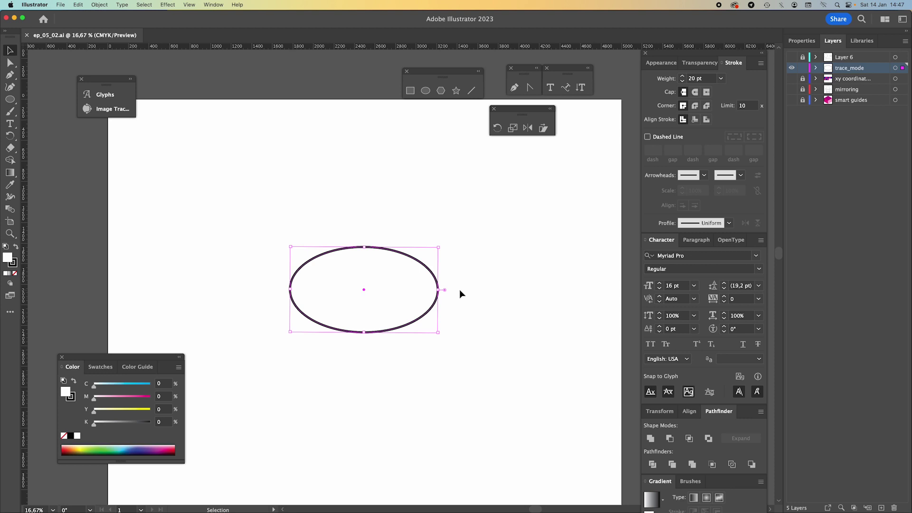
{"action": "key", "text": "super+plus"}
{"action": "key", "text": "super+plus"}
{"action": "key", "text": "space"}
{"action": "left_click_drag", "start_coordinate": [509, 335], "coordinate": [491, 280]}
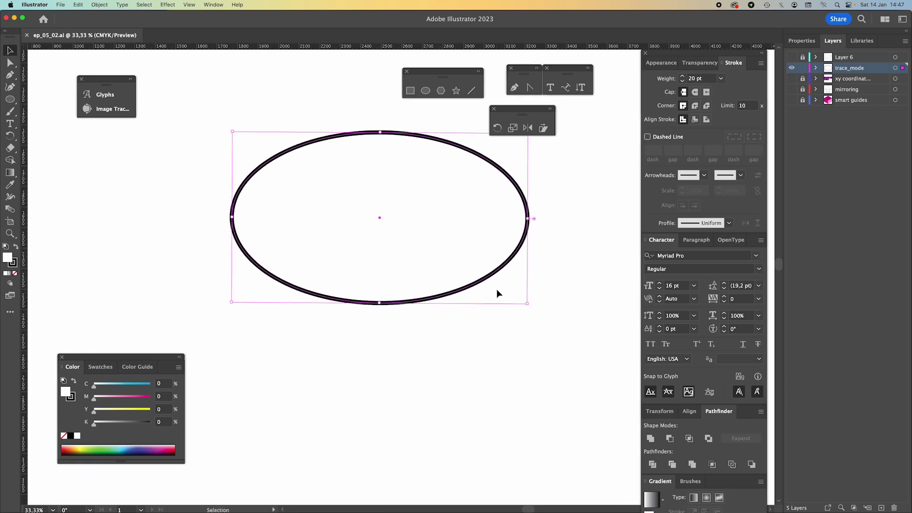
Duplicate the ellipse straight downward so the copy overlaps the lower part of the original
{"action": "key", "text": "space"}
{"action": "left_click_drag", "start_coordinate": [559, 236], "coordinate": [554, 270]}
{"action": "left_click", "coordinate": [562, 276]}
{"action": "key", "text": "space"}
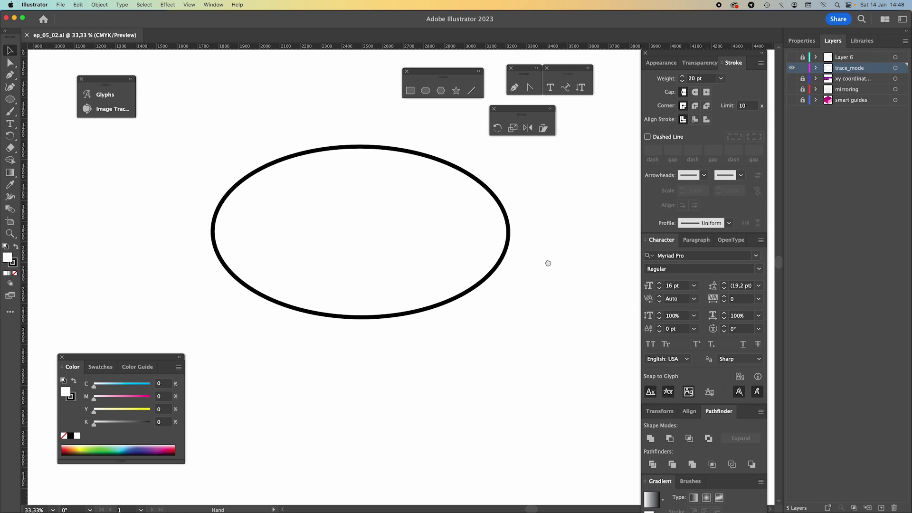
{"action": "left_click_drag", "start_coordinate": [546, 261], "coordinate": [572, 273]}
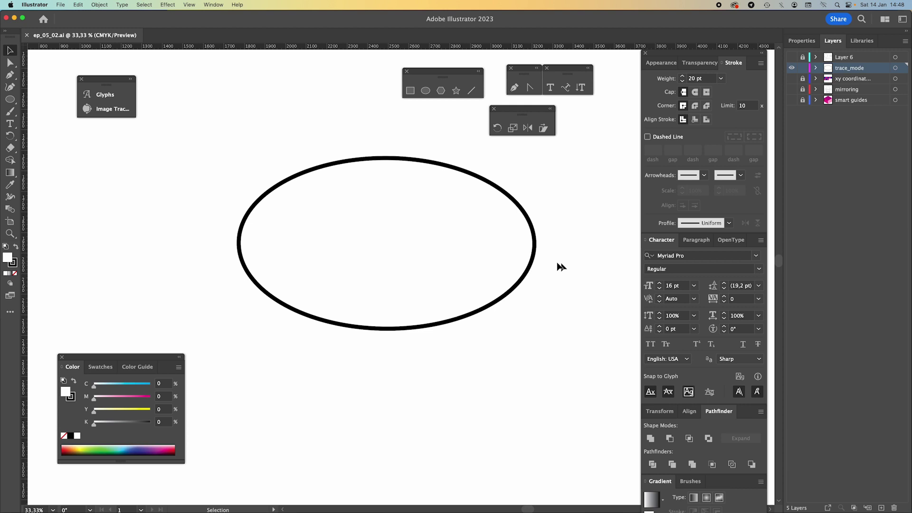
{"action": "left_click", "coordinate": [437, 165]}
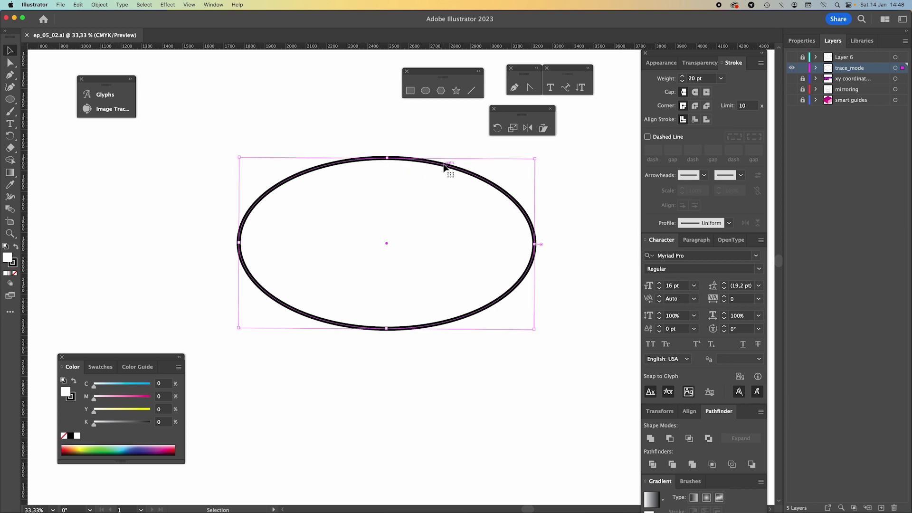
{"action": "left_click_drag", "start_coordinate": [444, 167], "coordinate": [432, 283]}
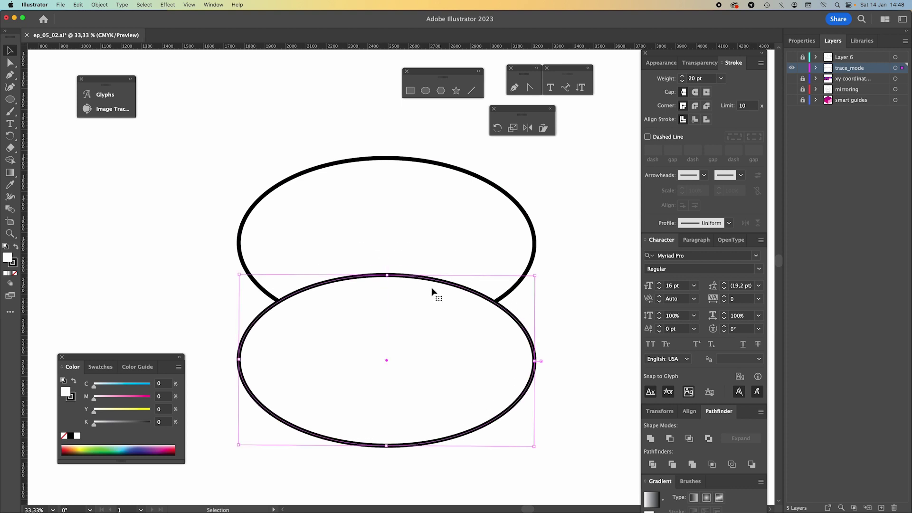
Select the upper and lower ellipses alternately to examine their overlap, and open the lower ellipse in isolation mode
{"action": "left_click", "coordinate": [433, 257]}
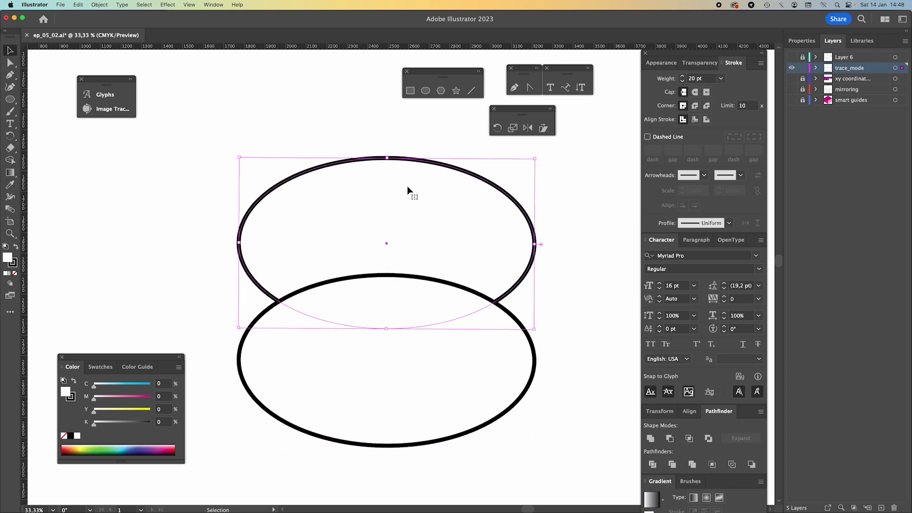
{"action": "left_click", "coordinate": [415, 369]}
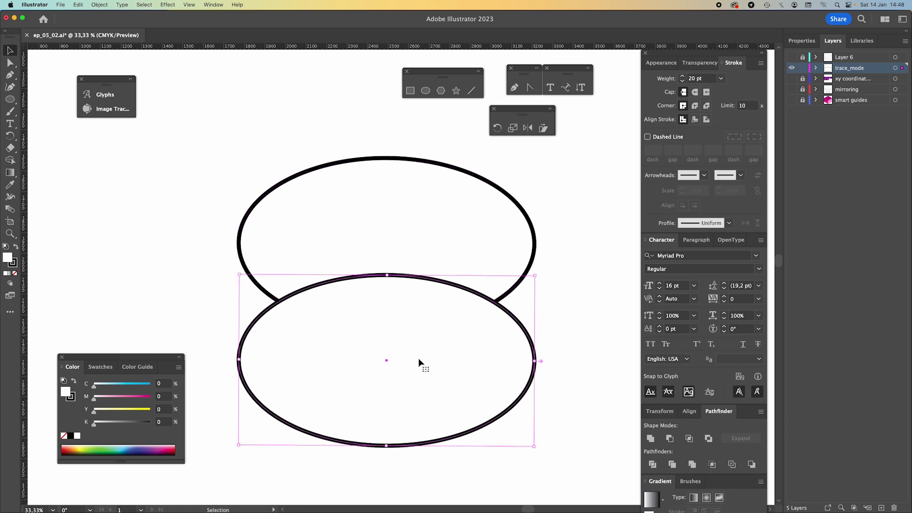
{"action": "left_click", "coordinate": [443, 246]}
{"action": "key", "text": "a"}
{"action": "key", "text": "v"}
{"action": "left_click", "coordinate": [445, 367]}
{"action": "double_click", "coordinate": [449, 342]}
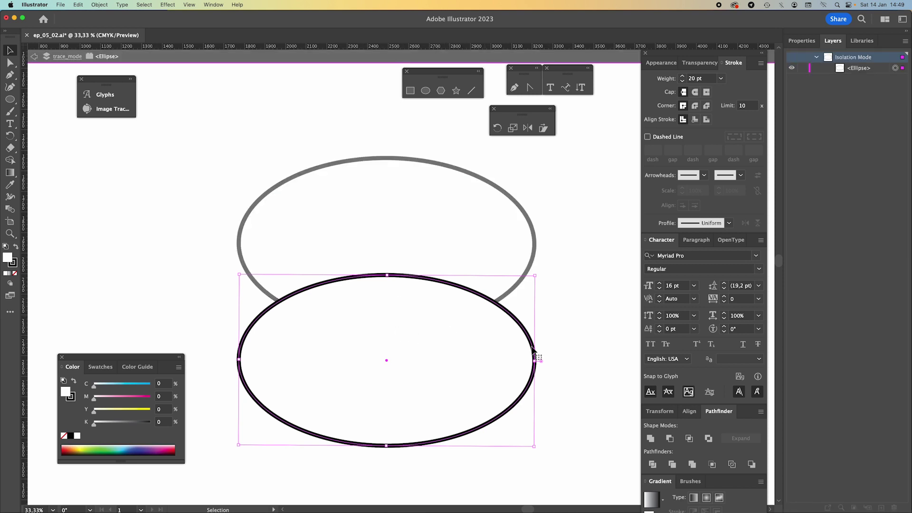
Paste the upper ellipse in front of the lower ellipse inside isolation mode, at the upper ellipse's original position
{"action": "key", "text": "super+minus"}
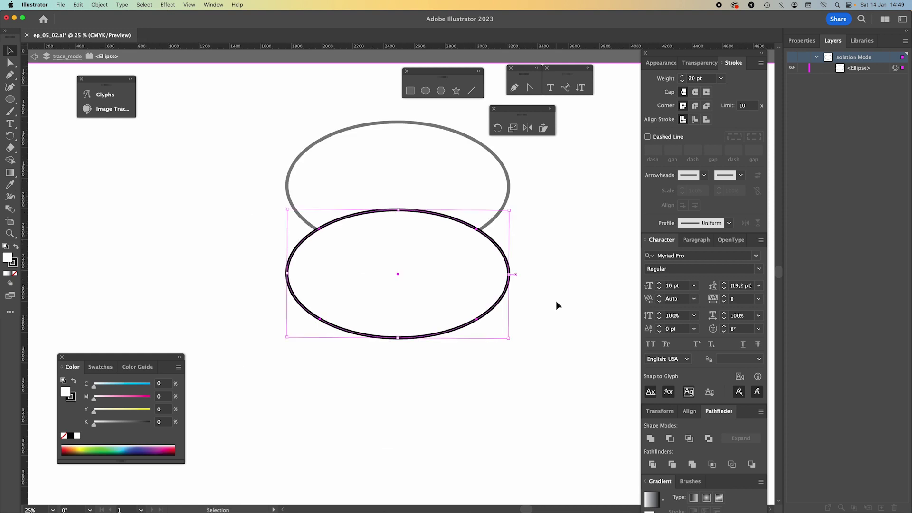
{"action": "key", "text": "space"}
{"action": "left_click_drag", "start_coordinate": [519, 223], "coordinate": [515, 311]}
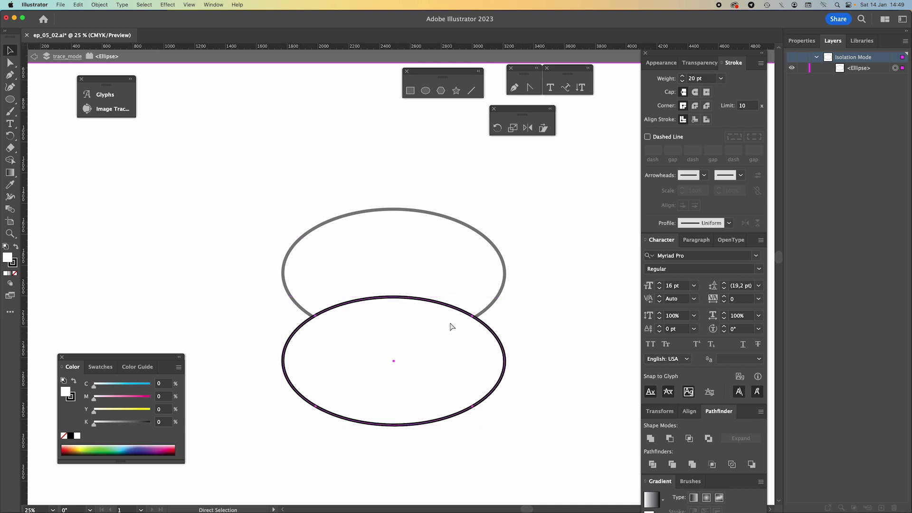
{"action": "key", "text": "super+f"}
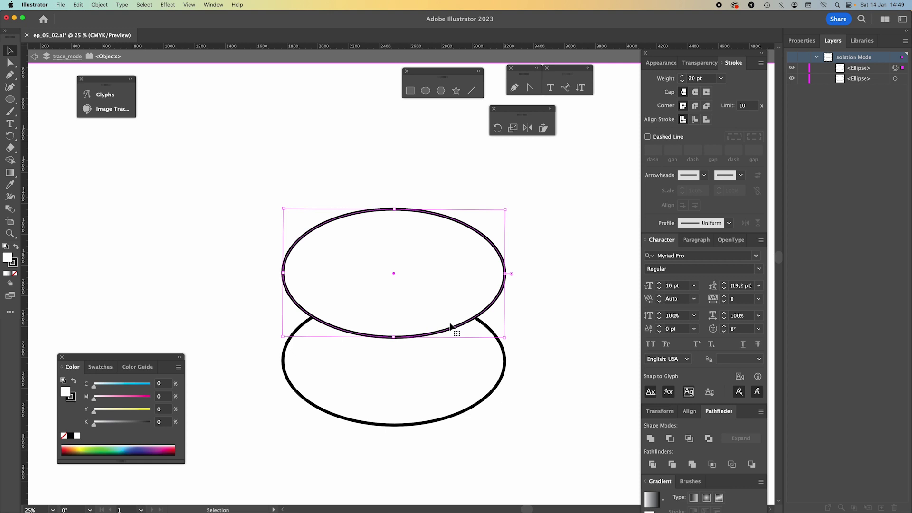
{"action": "left_click", "coordinate": [99, 5]}
{"action": "mouse_move", "coordinate": [77, 5]}
{"action": "left_click", "coordinate": [92, 66]}
Switch the two overlapping ellipses from Preview to Outline view
{"action": "key", "text": "super+plus"}
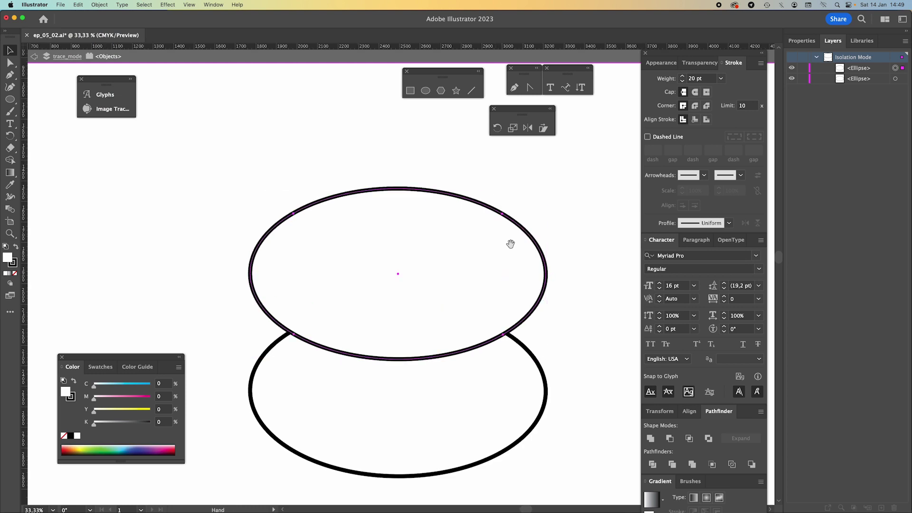
{"action": "left_click_drag", "start_coordinate": [523, 259], "coordinate": [483, 232]}
{"action": "key", "text": "a"}
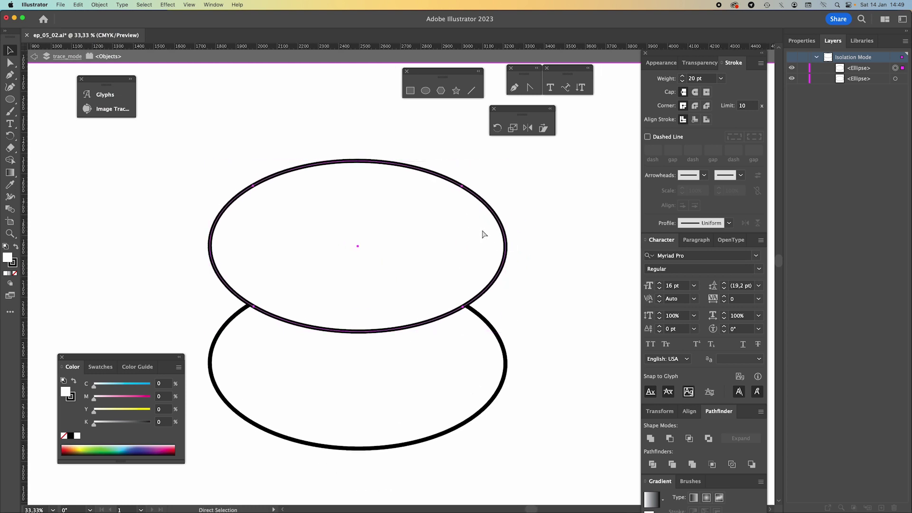
{"action": "key", "text": "v"}
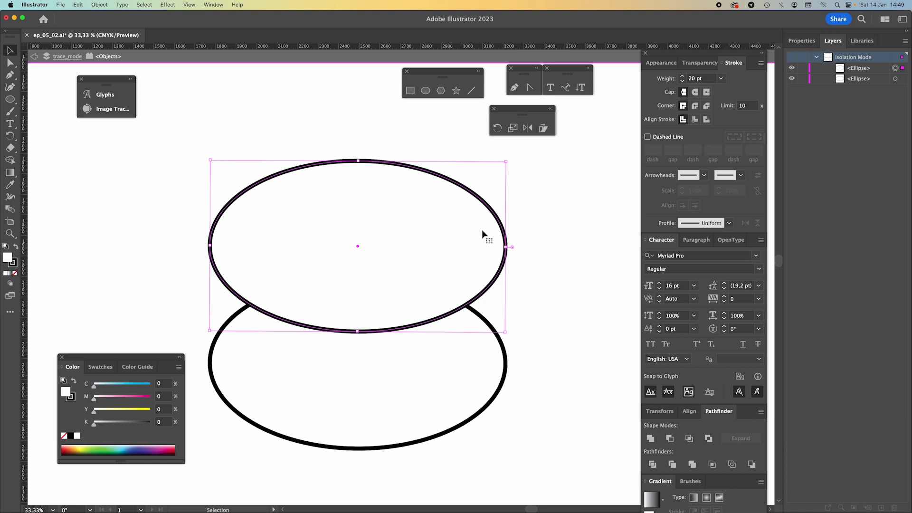
{"action": "key", "text": "super+plus"}
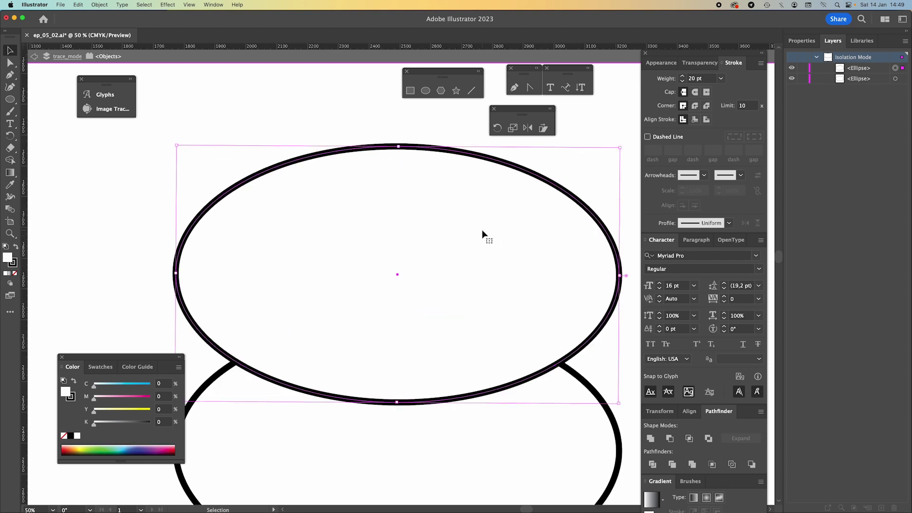
{"action": "left_click_drag", "start_coordinate": [523, 289], "coordinate": [442, 236]}
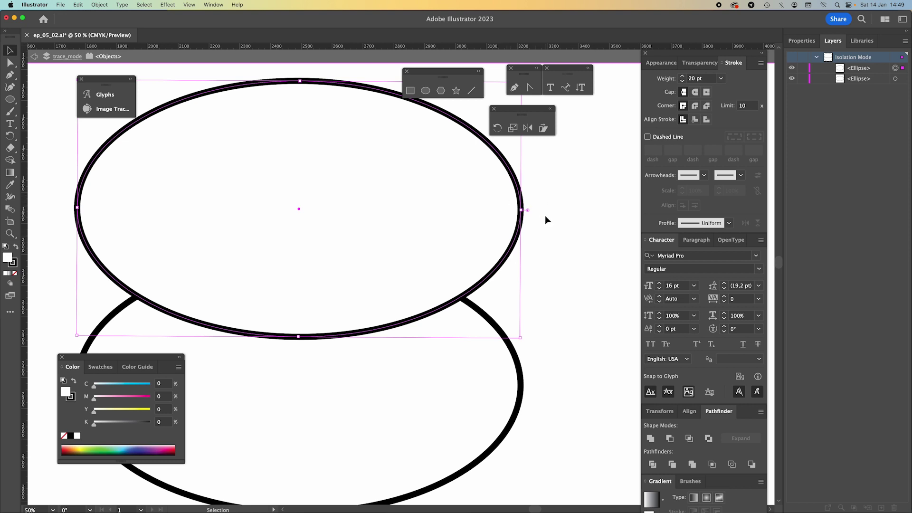
{"action": "left_click", "coordinate": [705, 80]}
{"action": "key", "text": "a"}
{"action": "key", "text": "v"}
{"action": "key", "text": "super+y"}
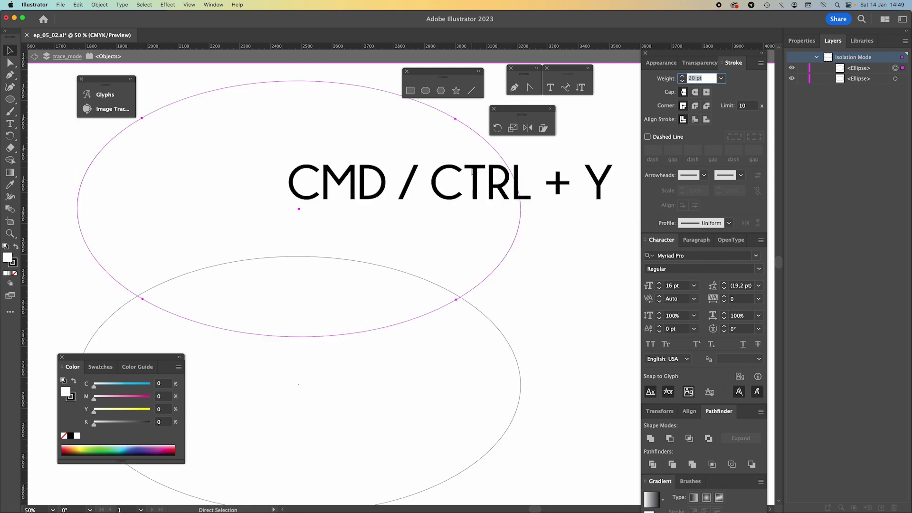
{"action": "left_click_drag", "start_coordinate": [506, 186], "coordinate": [506, 231]}
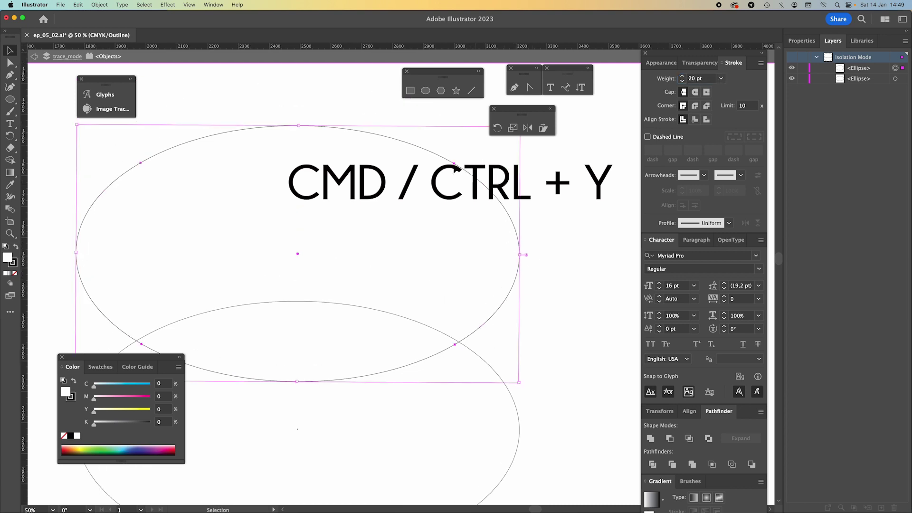
Draw an open Pen path joining the rightmost points of both ellipses vertically, with a short inward segment at each end
{"action": "left_click_drag", "start_coordinate": [522, 331], "coordinate": [466, 306]}
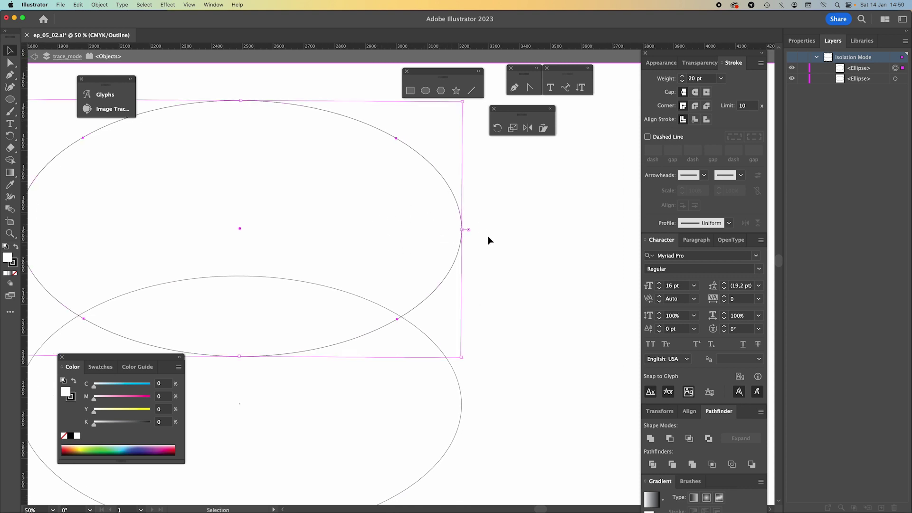
{"action": "key", "text": "p"}
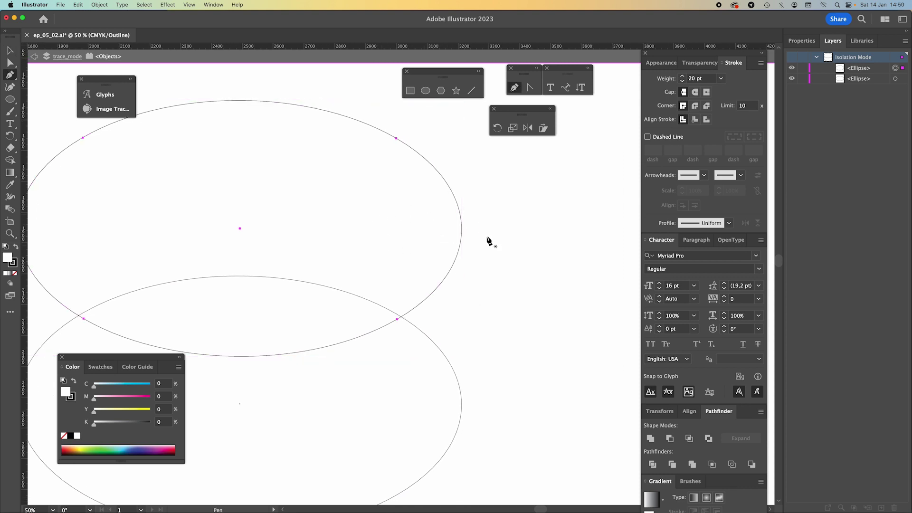
{"action": "left_click", "coordinate": [442, 235]}
{"action": "left_click", "coordinate": [462, 230]}
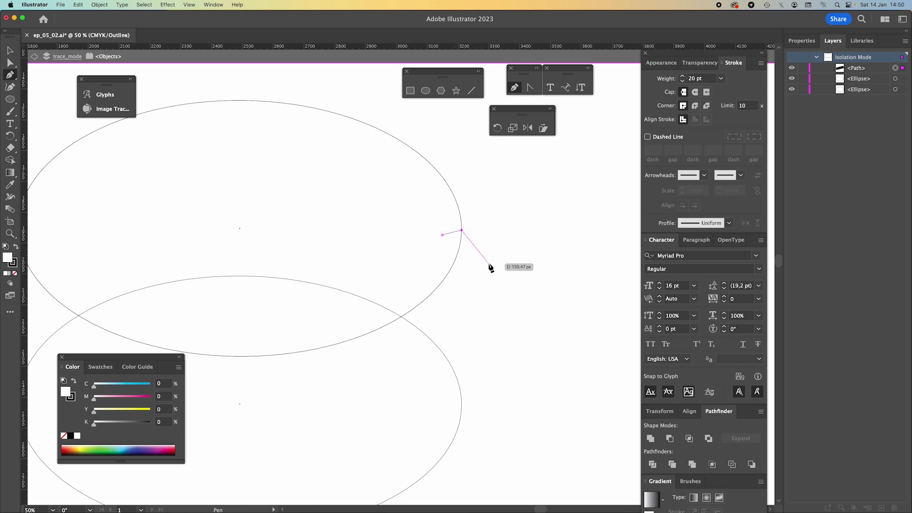
{"action": "key", "text": "super+plus"}
{"action": "left_click_drag", "start_coordinate": [494, 330], "coordinate": [524, 234]}
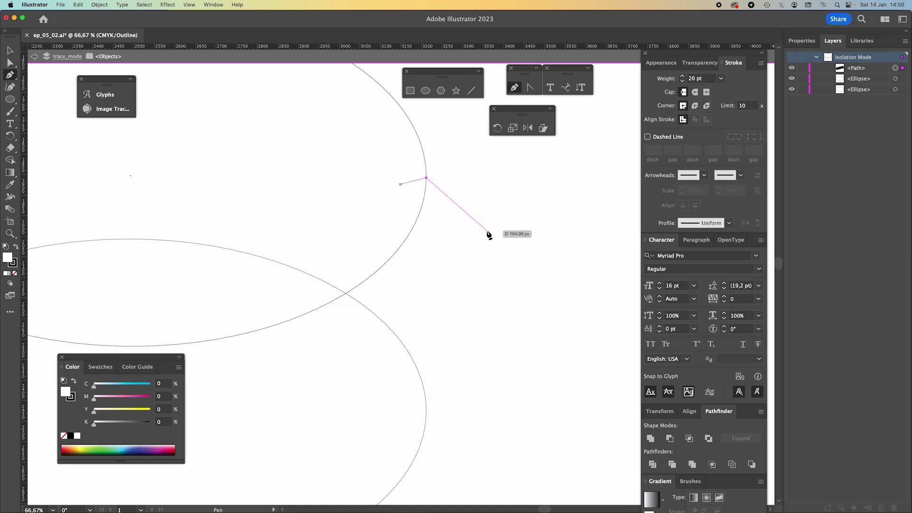
{"action": "left_click_drag", "start_coordinate": [486, 309], "coordinate": [511, 298]}
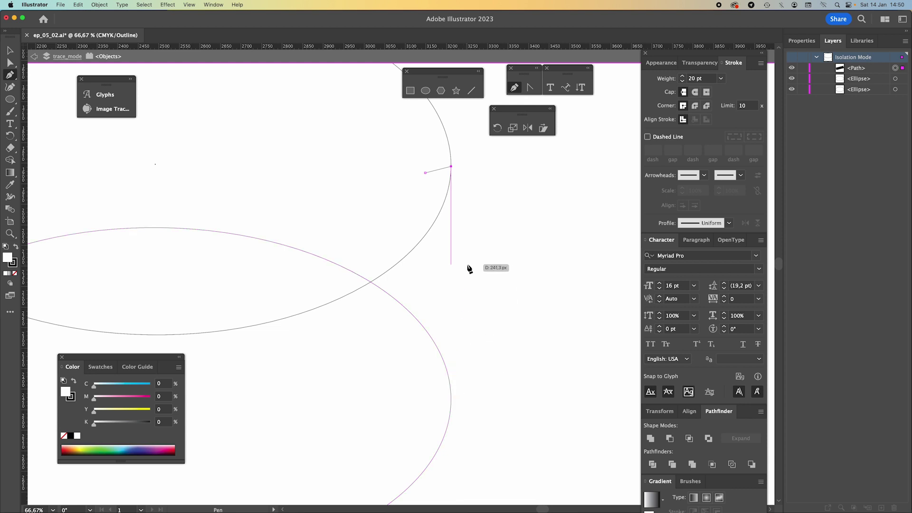
{"action": "left_click", "coordinate": [451, 398]}
{"action": "left_click", "coordinate": [431, 398]}
{"action": "key", "text": "v"}
{"action": "key", "text": "a"}
{"action": "key", "text": "v"}
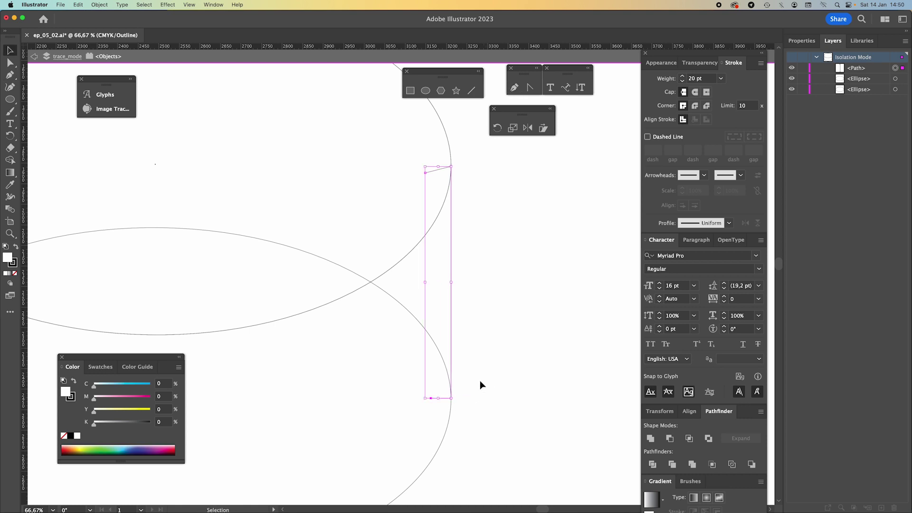
Return to Preview and set the fill of the connecting path to None
{"action": "key", "text": "a"}
{"action": "key", "text": "super+y"}
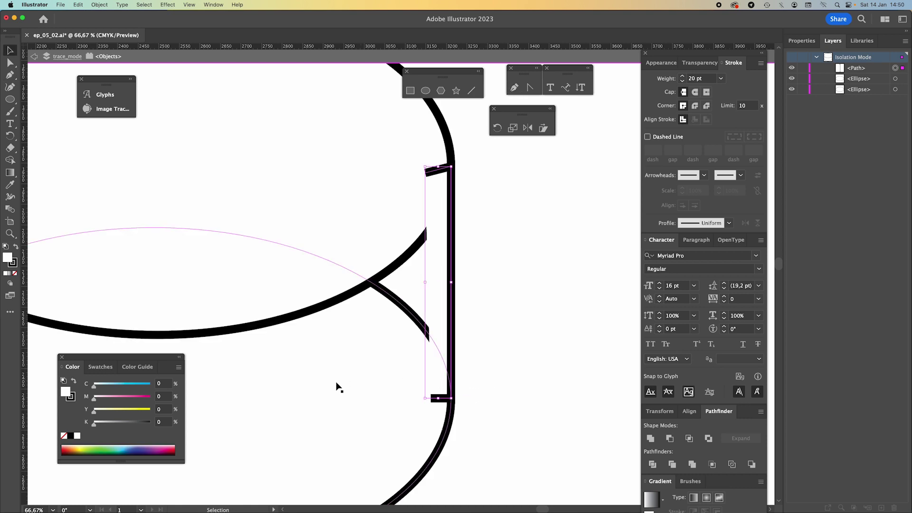
{"action": "left_click_drag", "start_coordinate": [323, 375], "coordinate": [382, 366]}
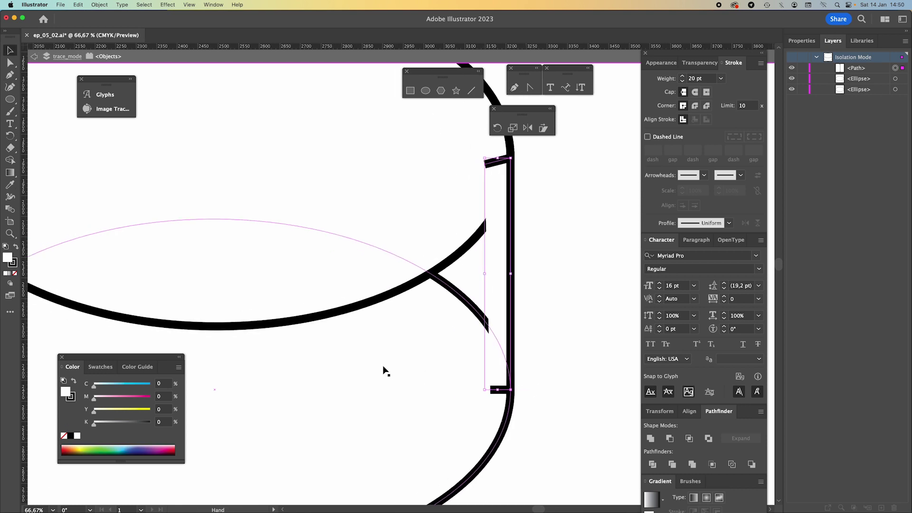
{"action": "left_click", "coordinate": [64, 436]}
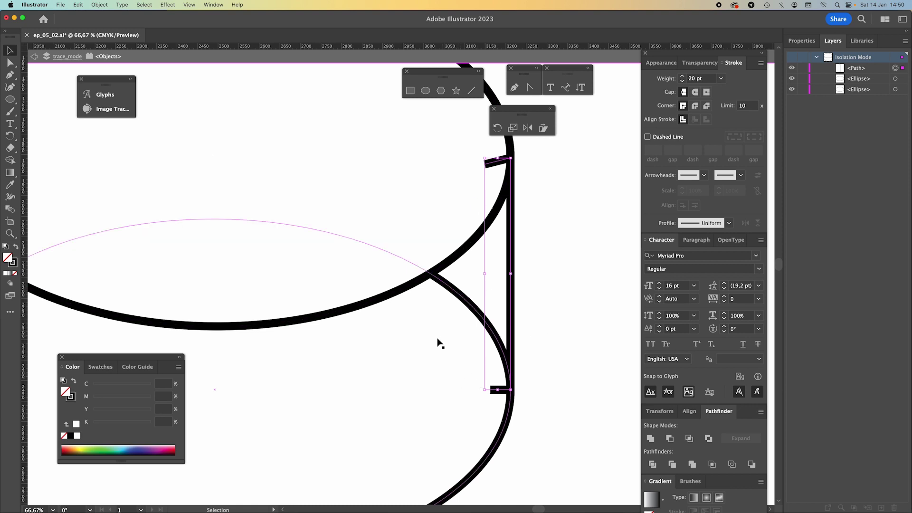
Switch back to Outline view and select the upper ellipse by its path
{"action": "left_click_drag", "start_coordinate": [381, 353], "coordinate": [403, 358]}
{"action": "scroll", "coordinate": [403, 358], "scroll_direction": "left", "scroll_amount": 10}
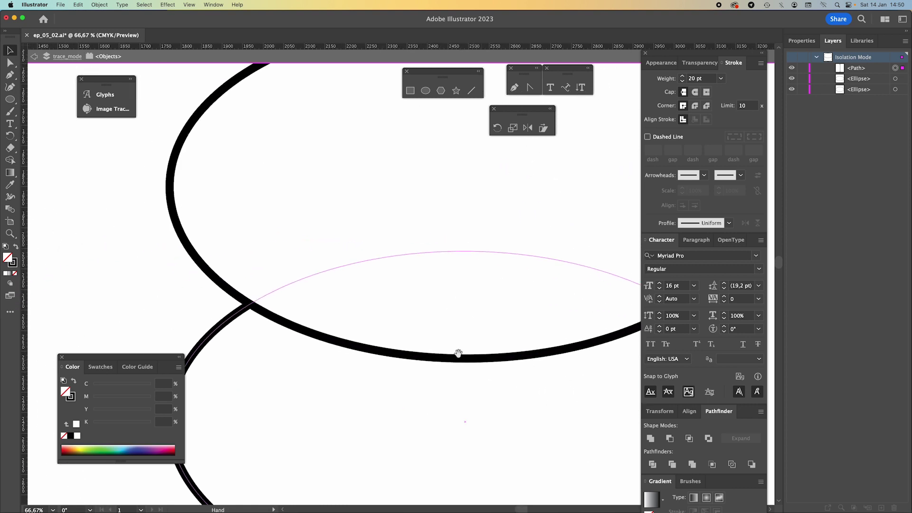
{"action": "key", "text": "super+y"}
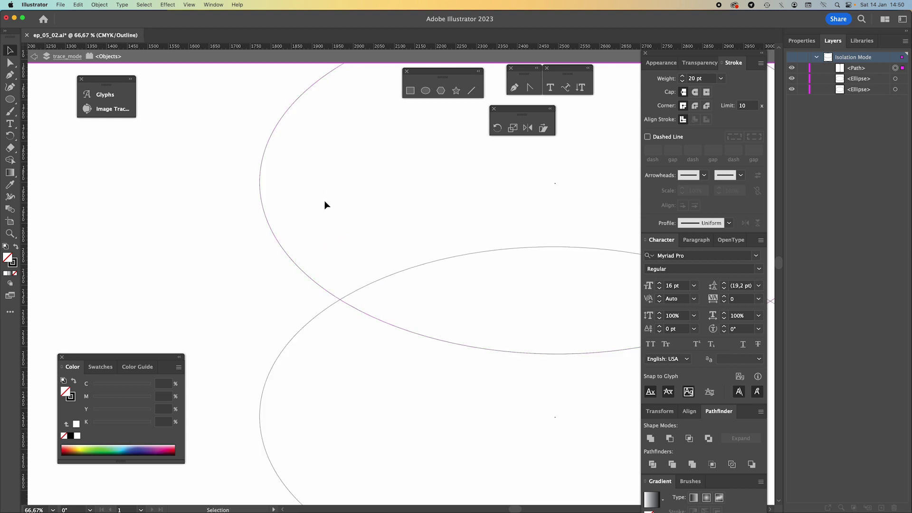
{"action": "left_click", "coordinate": [261, 179]}
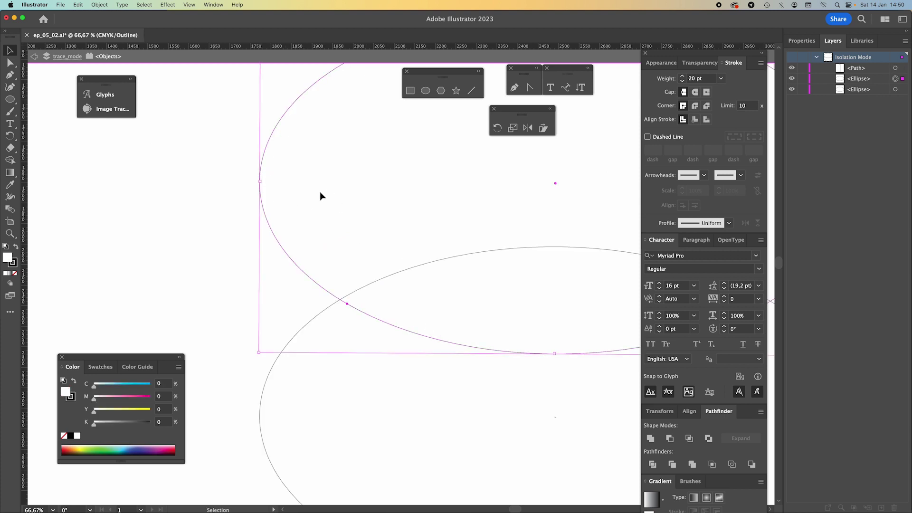
{"action": "left_click_drag", "start_coordinate": [422, 201], "coordinate": [313, 209]}
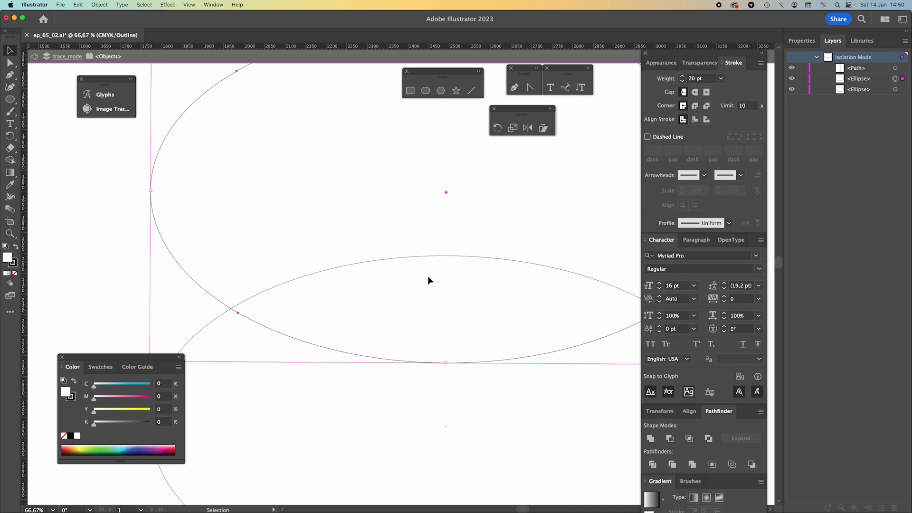
{"action": "left_click_drag", "start_coordinate": [422, 247], "coordinate": [424, 272]}
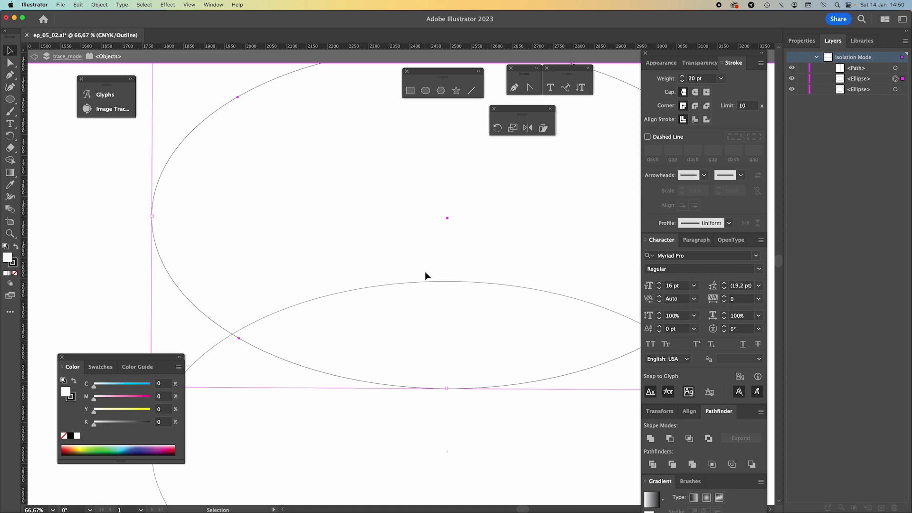
{"action": "left_click_drag", "start_coordinate": [434, 228], "coordinate": [425, 292]}
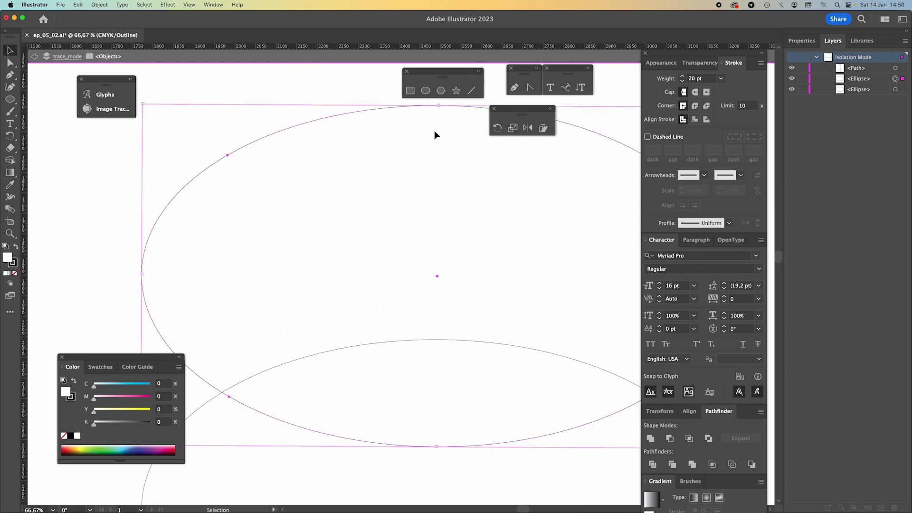
{"action": "scroll", "coordinate": [453, 307], "scroll_direction": "down", "scroll_amount": 3}
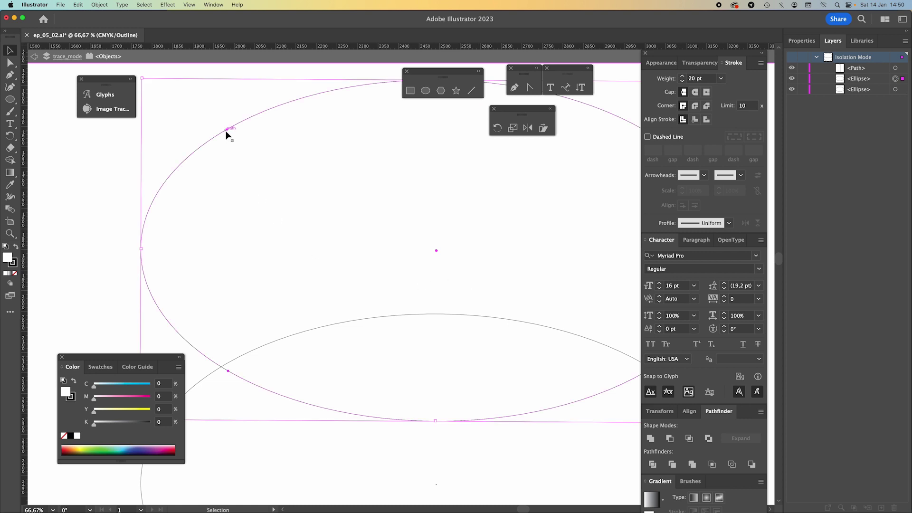
Examine the upper ellipse's anchor points and handles with the Direct Selection tool, and deselect the ellipse
{"action": "left_click_drag", "start_coordinate": [364, 179], "coordinate": [339, 253]}
{"action": "key", "text": "a"}
{"action": "left_click", "coordinate": [200, 205]}
{"action": "scroll", "coordinate": [446, 279], "scroll_direction": "right", "scroll_amount": 5}
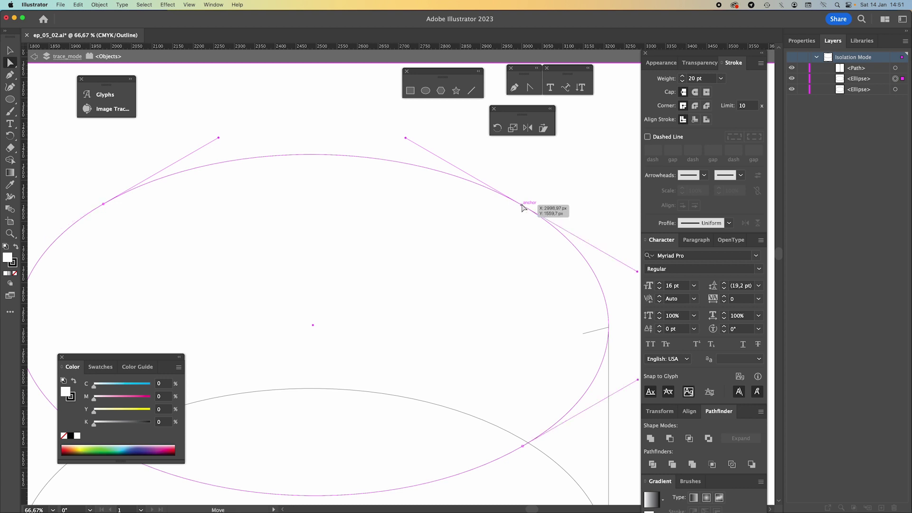
{"action": "left_click_drag", "start_coordinate": [473, 326], "coordinate": [500, 262]}
{"action": "key", "text": "v"}
{"action": "left_click", "coordinate": [413, 223]}
{"action": "left_click_drag", "start_coordinate": [336, 188], "coordinate": [426, 234]}
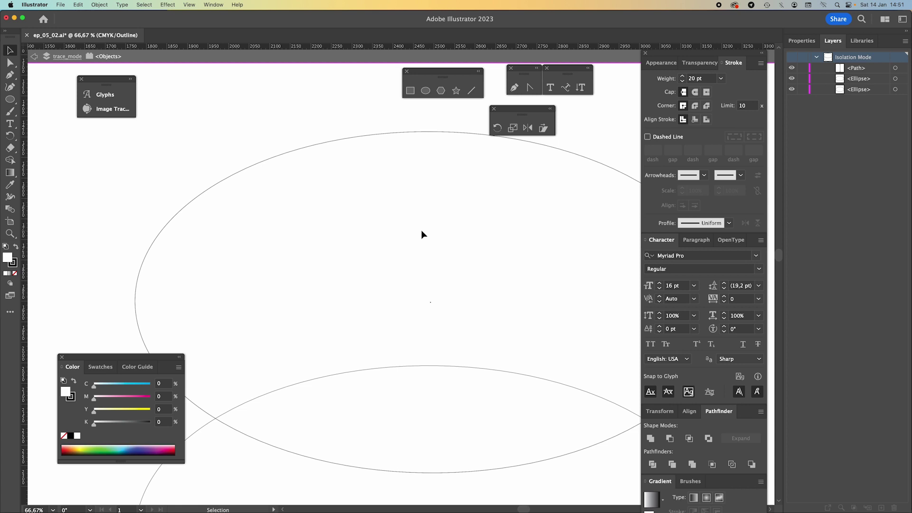
Add an anchor point at the leftmost point of the upper ellipse and deselect the shape
{"action": "left_click_drag", "start_coordinate": [410, 284], "coordinate": [488, 268]}
{"action": "left_click", "coordinate": [214, 280]}
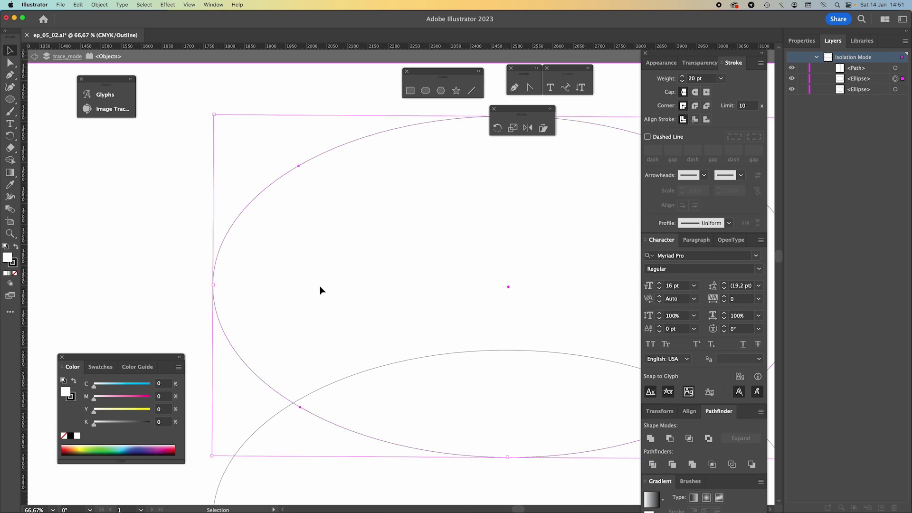
{"action": "key", "text": "plus"}
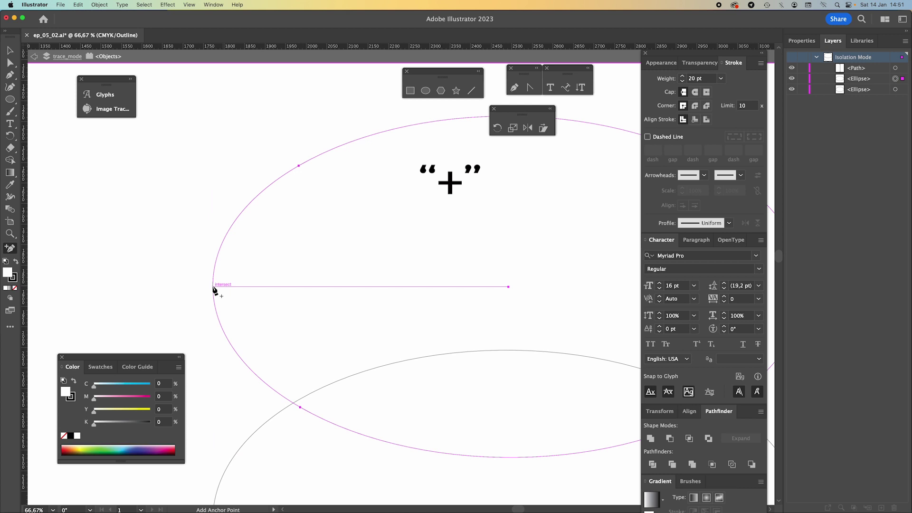
{"action": "left_click", "coordinate": [212, 287]}
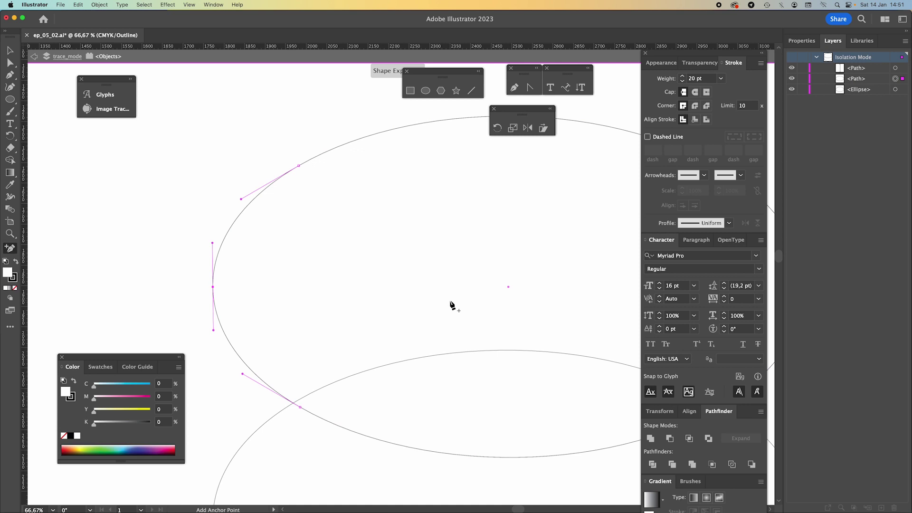
{"action": "key", "text": "a"}
{"action": "left_click_drag", "start_coordinate": [291, 323], "coordinate": [356, 280]}
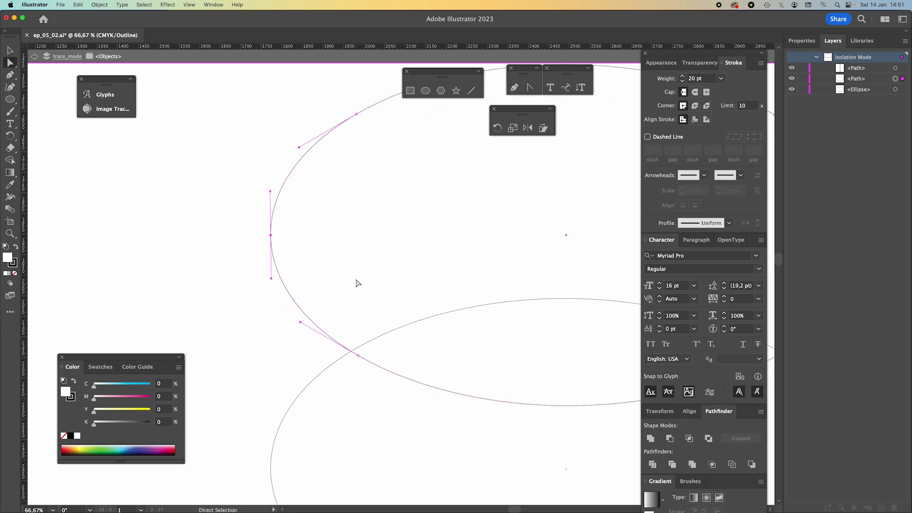
{"action": "left_click", "coordinate": [356, 280]}
Draw an open Pen path joining both ellipses' leftmost points with short inward end segments, and set its fill to None in Preview
{"action": "key", "text": "p"}
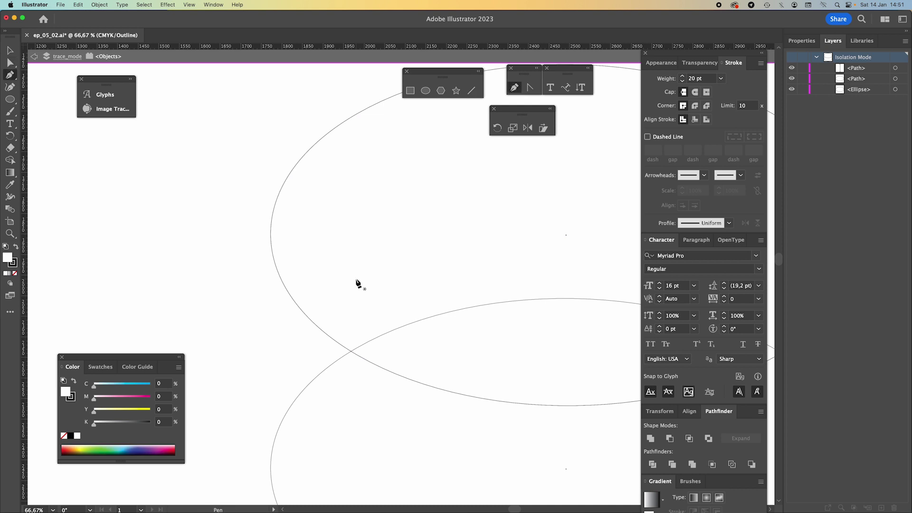
{"action": "left_click", "coordinate": [286, 235]}
{"action": "scroll", "coordinate": [294, 232], "scroll_direction": "down", "scroll_amount": 2}
{"action": "scroll", "coordinate": [295, 233], "scroll_direction": "right", "scroll_amount": 1}
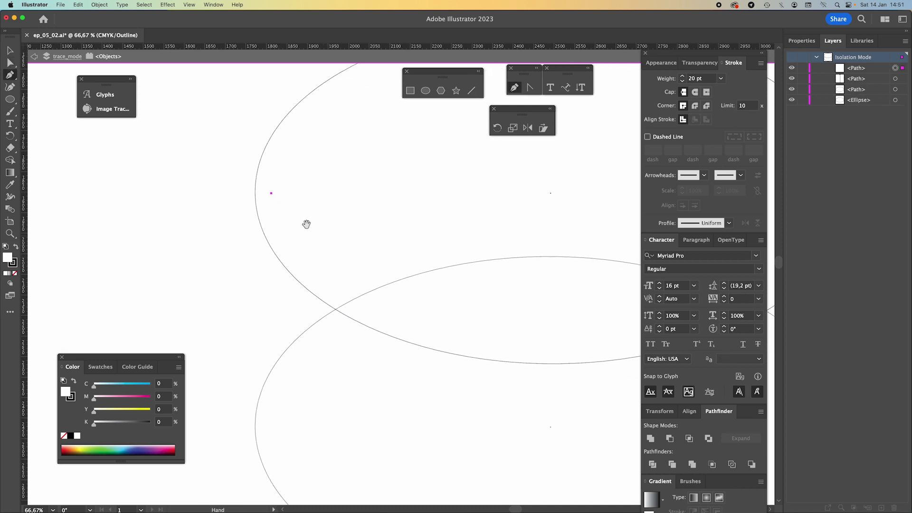
{"action": "left_click", "coordinate": [256, 193]}
{"action": "scroll", "coordinate": [311, 295], "scroll_direction": "down", "scroll_amount": 2}
{"action": "scroll", "coordinate": [311, 295], "scroll_direction": "left", "scroll_amount": 1}
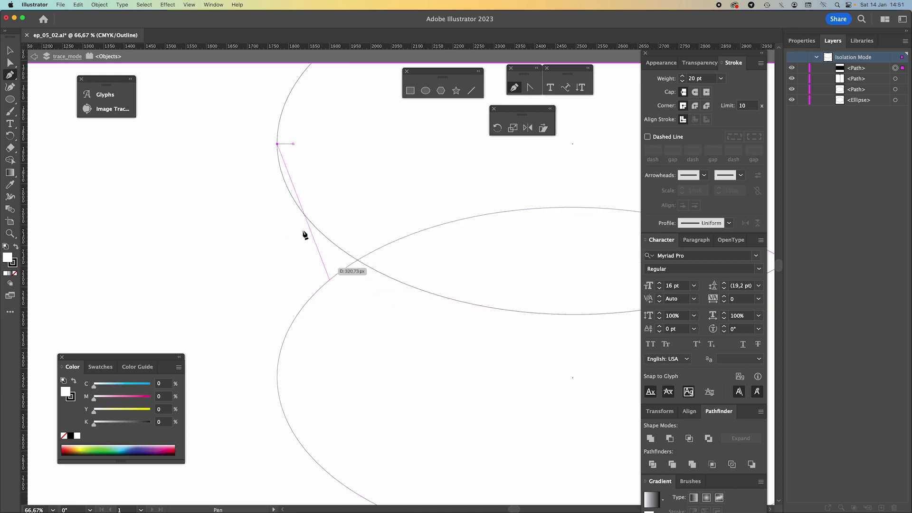
{"action": "left_click", "coordinate": [278, 378]}
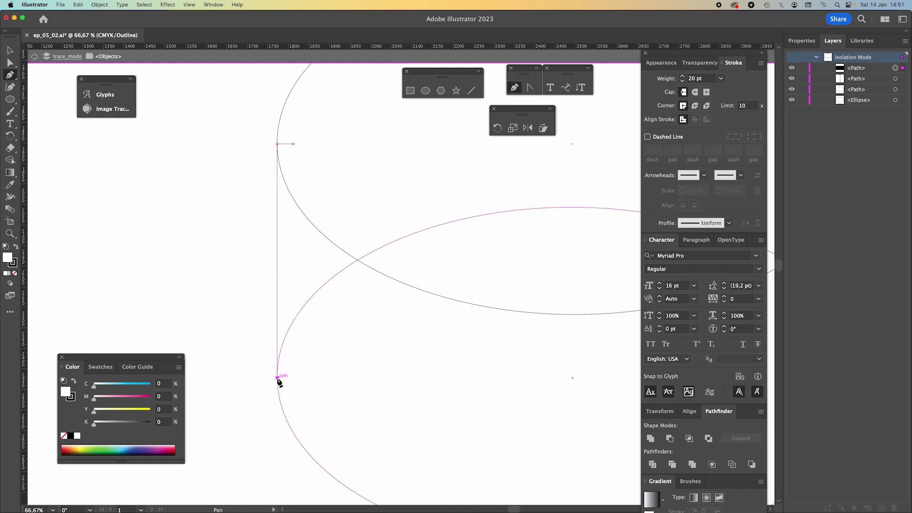
{"action": "left_click", "coordinate": [297, 380]}
{"action": "key", "text": "ctrl+y"}
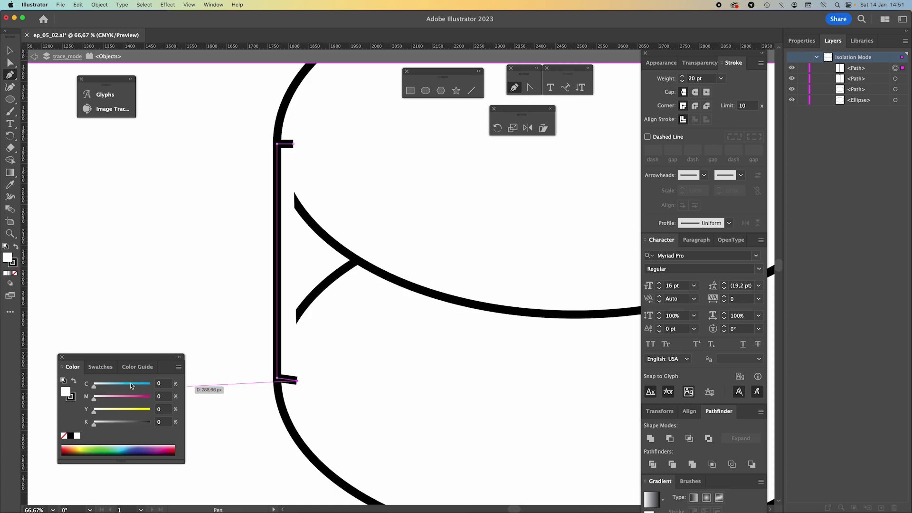
{"action": "left_click", "coordinate": [63, 435]}
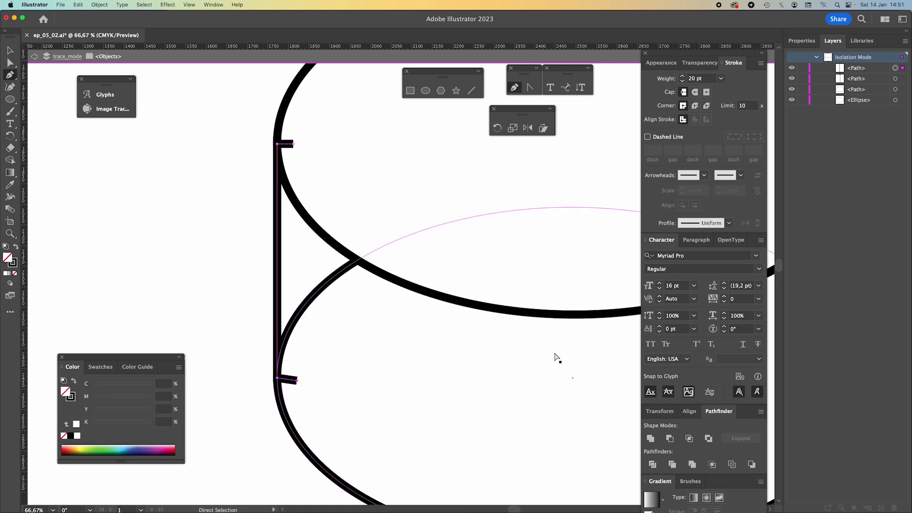
Select both ellipses and both connecting paths and split them with Pathfinder Divide
{"action": "key", "text": "super+minus"}
{"action": "key", "text": "super+minus"}
{"action": "key", "text": "super+minus"}
{"action": "key", "text": "v"}
{"action": "left_click_drag", "start_coordinate": [533, 281], "coordinate": [422, 356]}
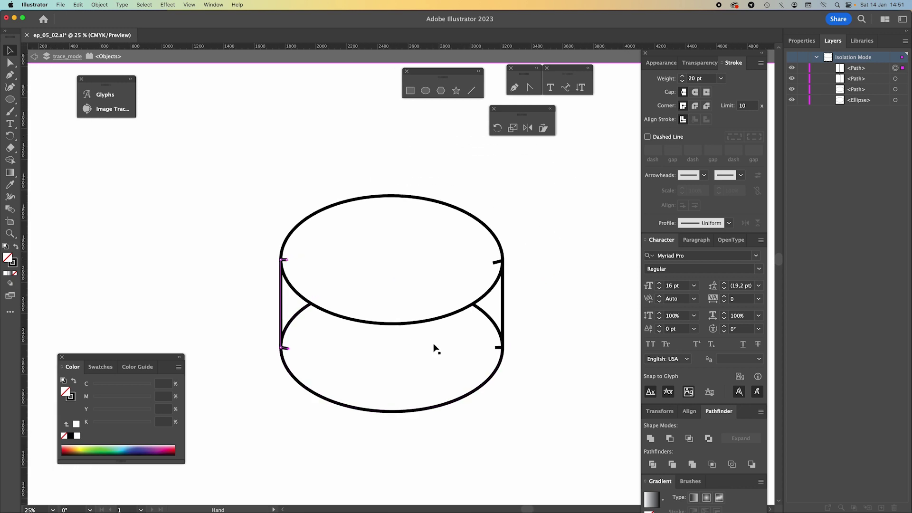
{"action": "key", "text": "super+a"}
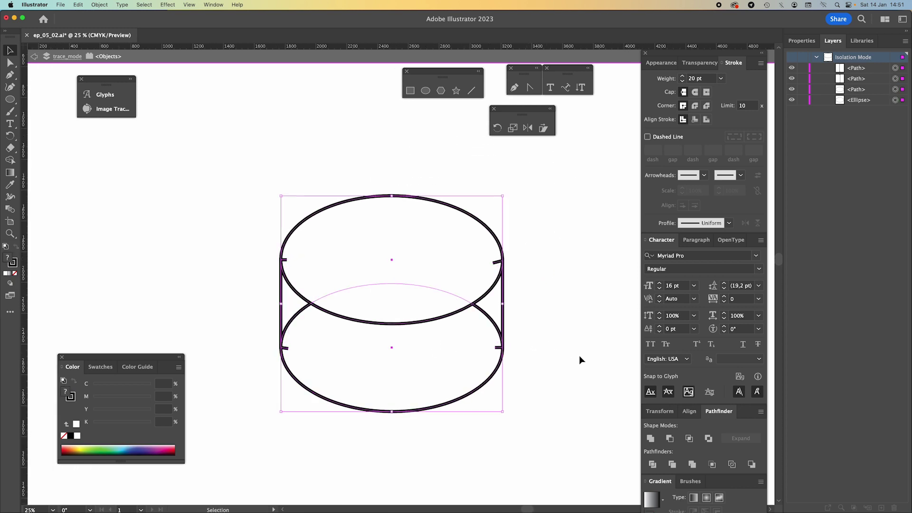
{"action": "left_click", "coordinate": [652, 465]}
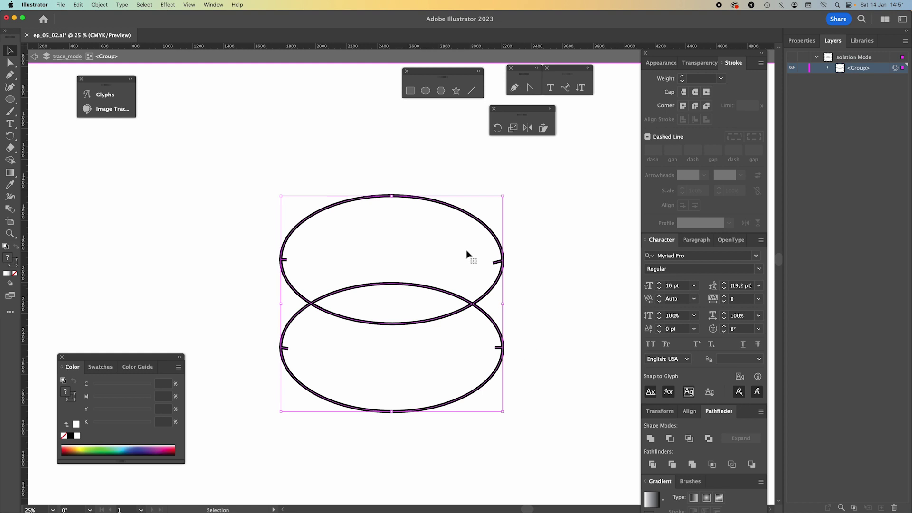
Apply the lower ellipse's white fill and 20 pt black stroke to all divided pieces with the Eyedropper
{"action": "key", "text": "i"}
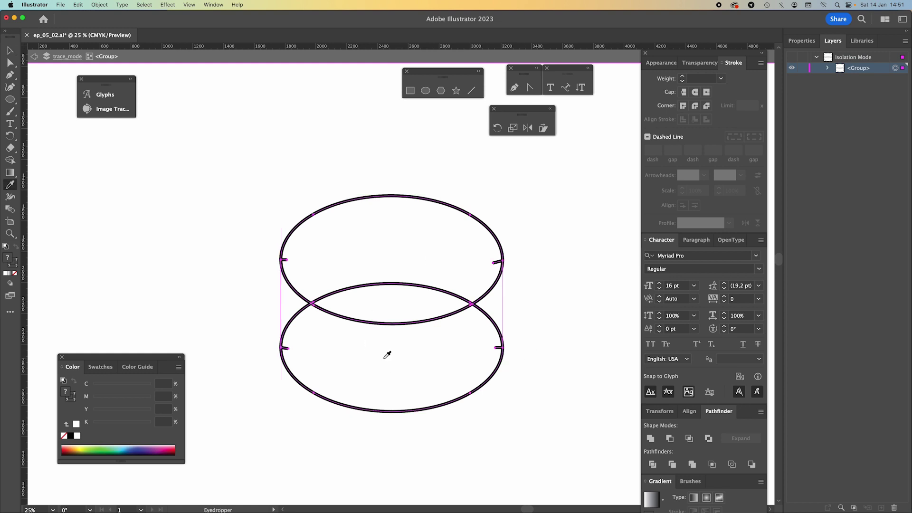
{"action": "left_click", "coordinate": [413, 368]}
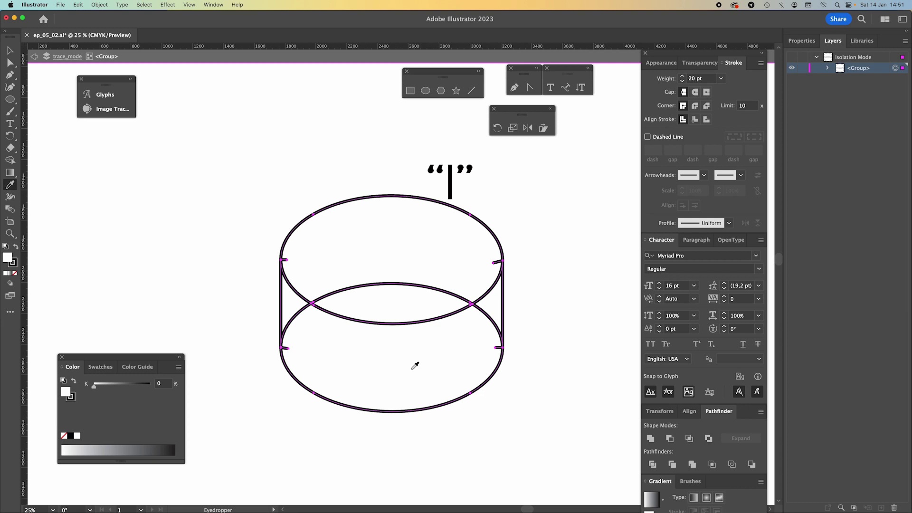
{"action": "key", "text": "v"}
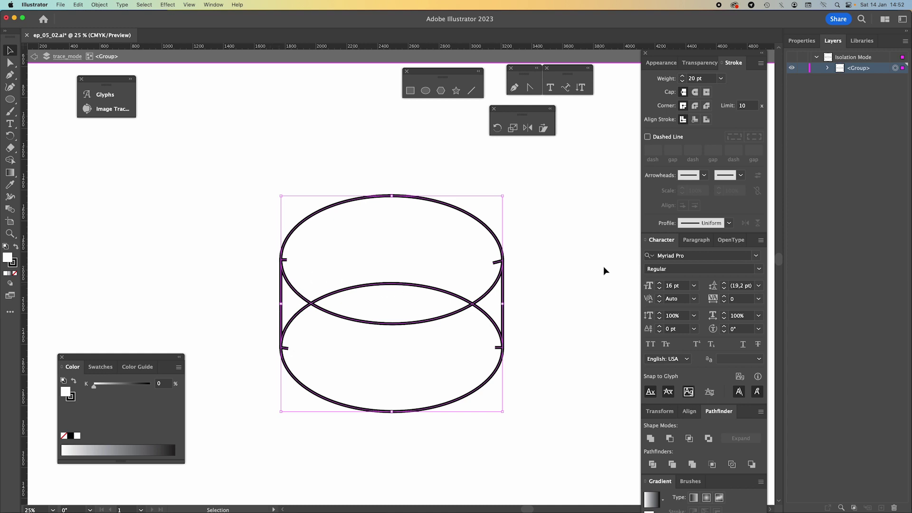
Select the two side pieces together with the large lower front piece and cut them from the group
{"action": "left_click", "coordinate": [529, 294]}
{"action": "left_click", "coordinate": [504, 300]}
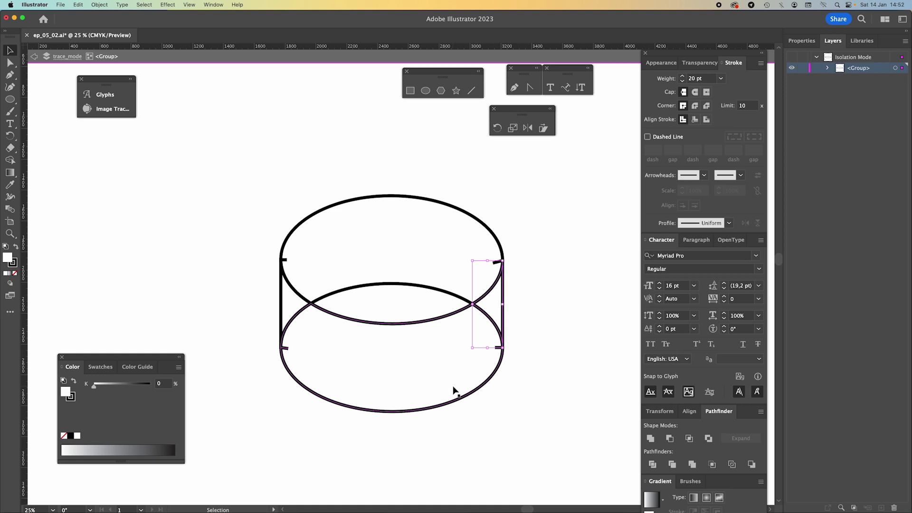
{"action": "left_click", "coordinate": [420, 411], "text": "shift"}
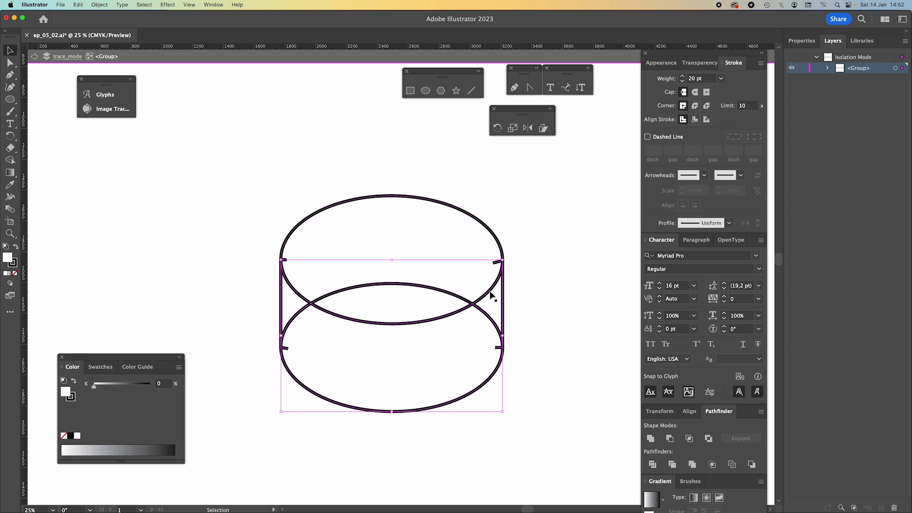
{"action": "key", "text": "a"}
{"action": "key", "text": "Delete"}
{"action": "key", "text": "v"}
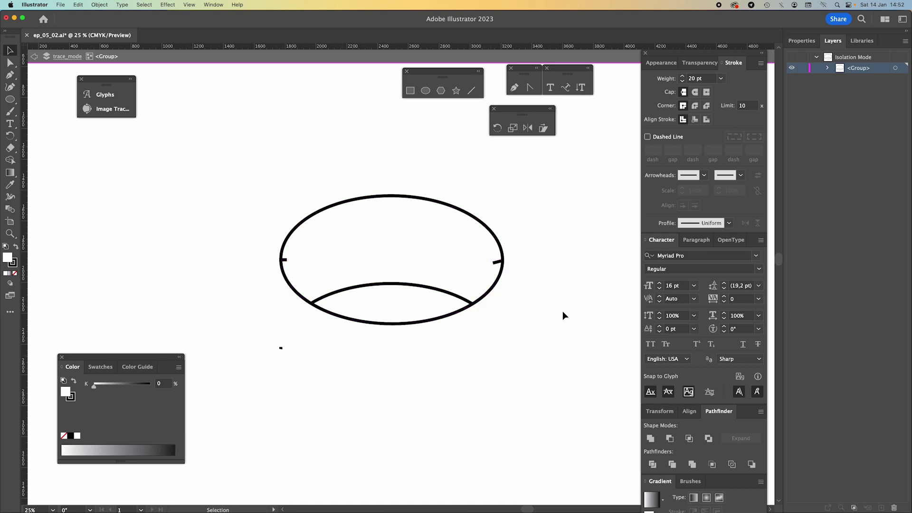
Select all the remaining divided pieces, including the small stray fragment, and delete them
{"action": "left_click_drag", "start_coordinate": [495, 342], "coordinate": [514, 359]}
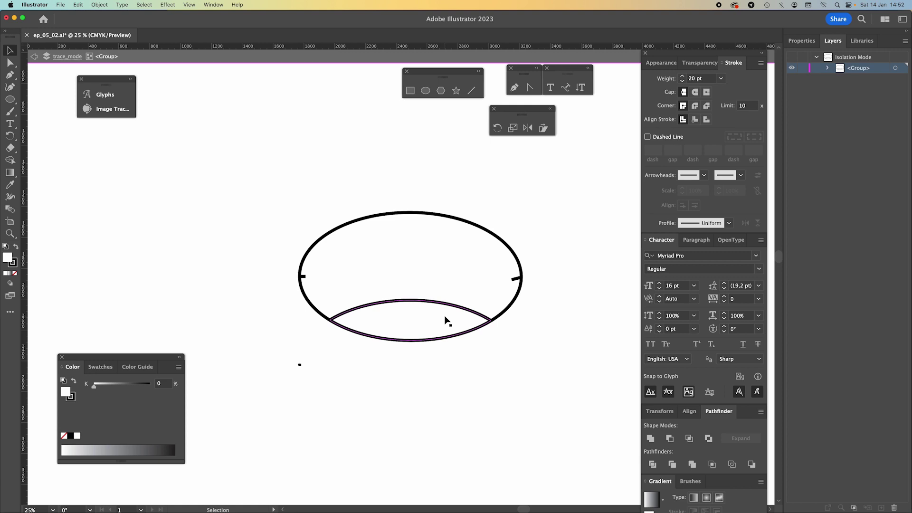
{"action": "left_click_drag", "start_coordinate": [340, 383], "coordinate": [295, 368]}
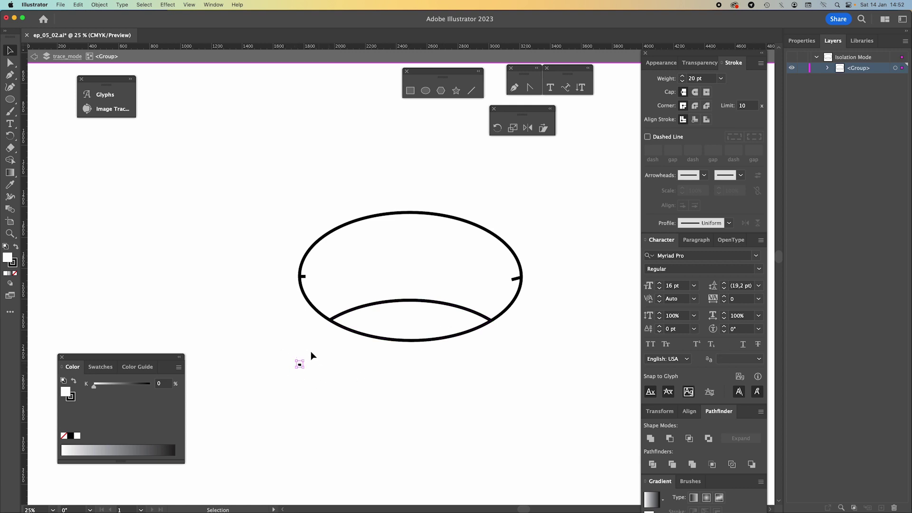
{"action": "scroll", "coordinate": [367, 400], "scroll_direction": "right", "scroll_amount": 3}
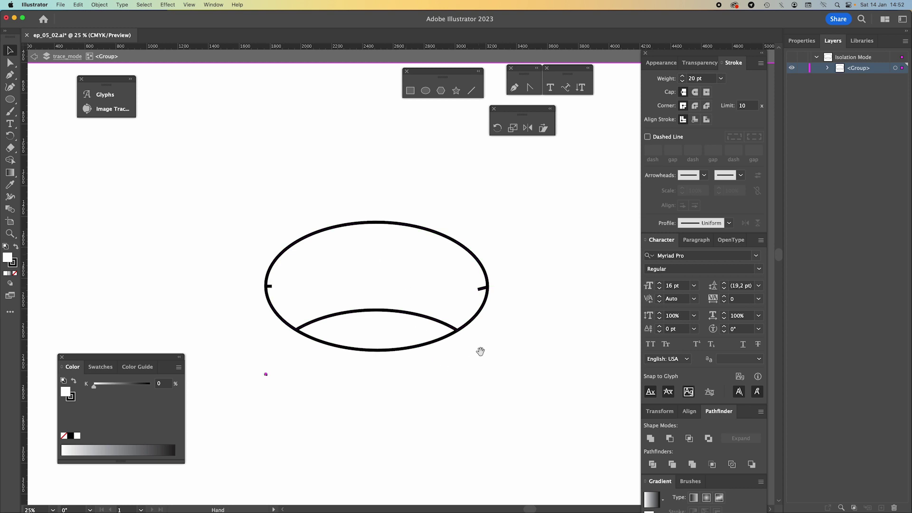
{"action": "scroll", "coordinate": [503, 326], "scroll_direction": "down", "scroll_amount": 3}
{"action": "scroll", "coordinate": [502, 326], "scroll_direction": "left", "scroll_amount": 2}
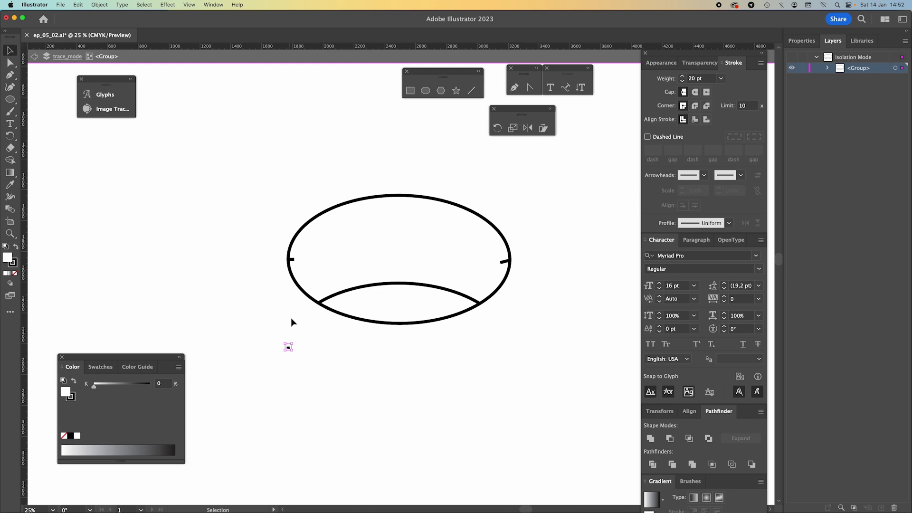
{"action": "scroll", "coordinate": [418, 365], "scroll_direction": "up", "scroll_amount": 2}
{"action": "scroll", "coordinate": [418, 366], "scroll_direction": "right", "scroll_amount": 2}
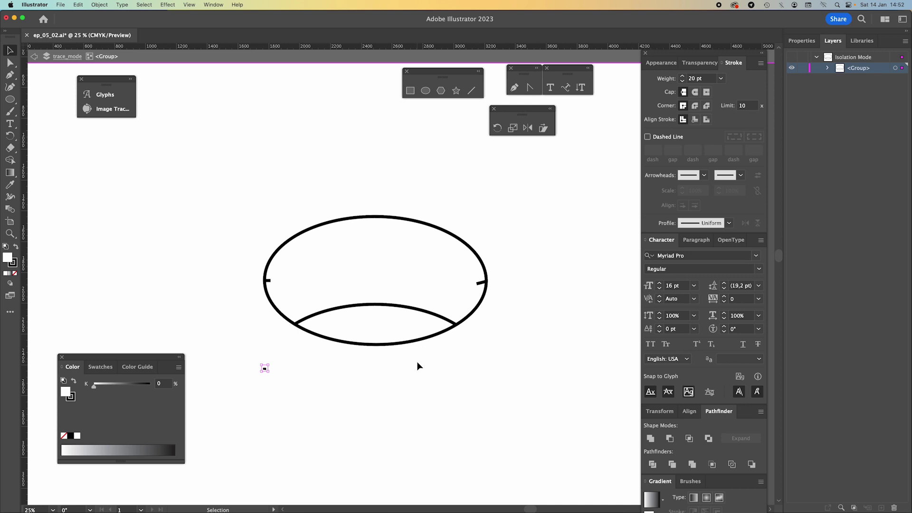
{"action": "key", "text": "super+a"}
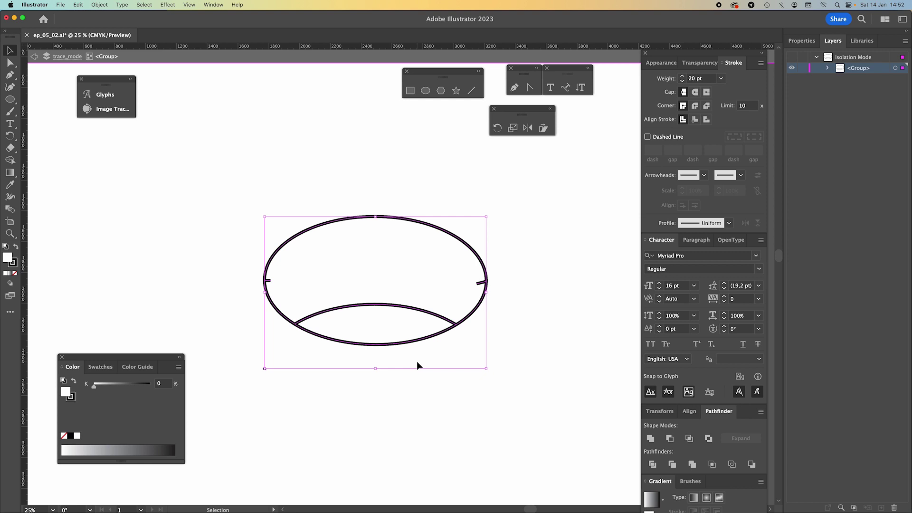
{"action": "key", "text": "Delete"}
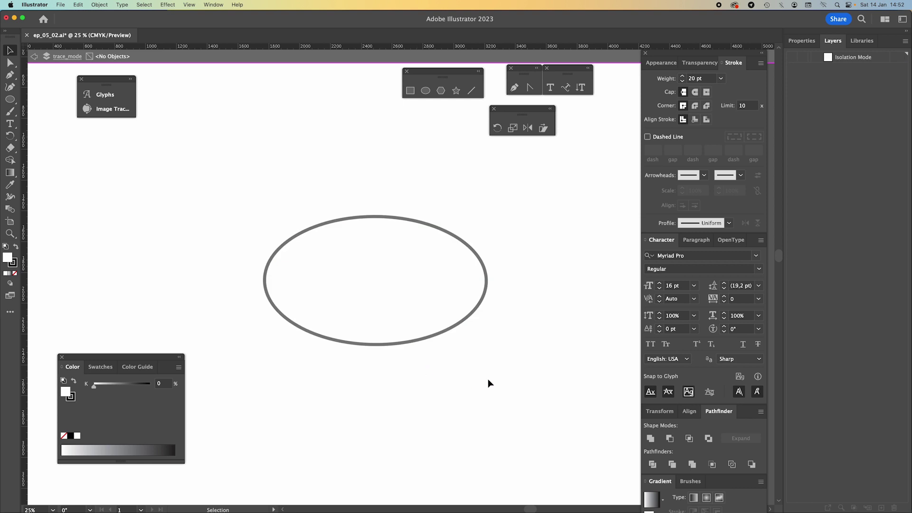
Paste the cut pieces in front, merge them into one cylinder body with Pathfinder Unite, and exit isolation mode
{"action": "key", "text": "a"}
{"action": "key", "text": "super+f"}
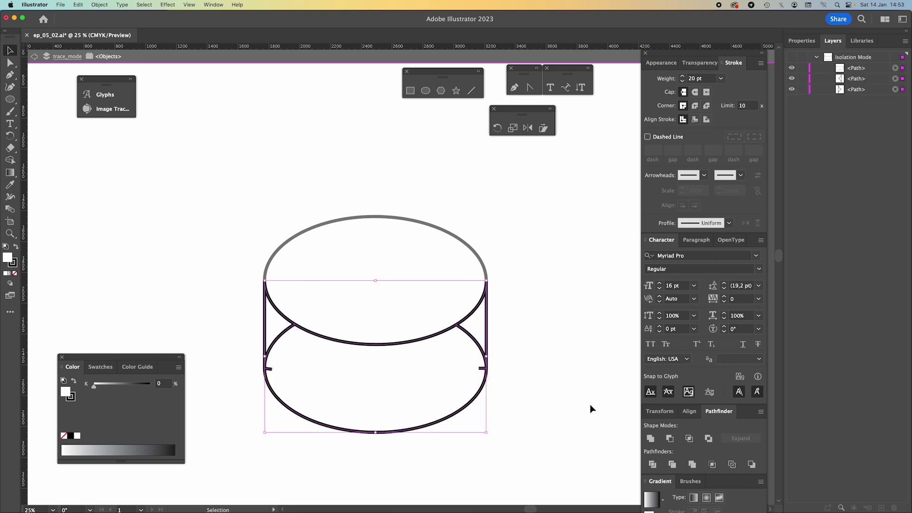
{"action": "left_click", "coordinate": [650, 438]}
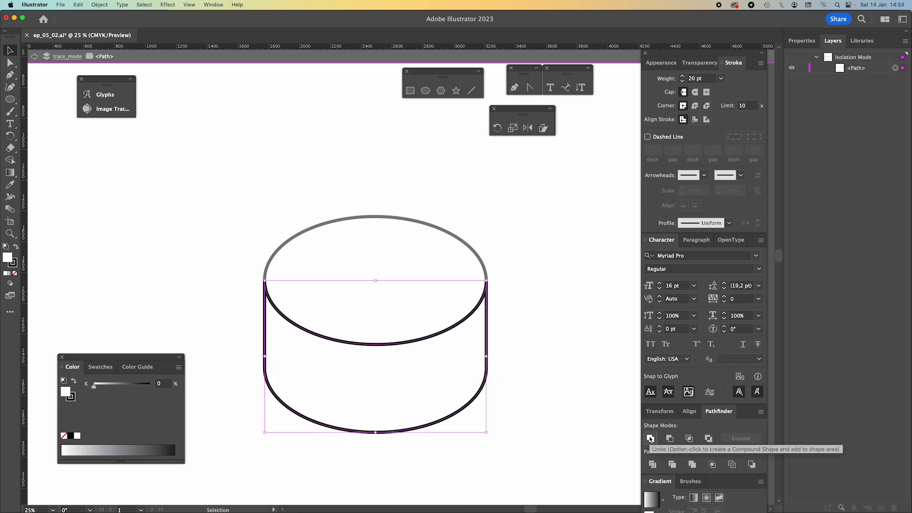
{"action": "double_click", "coordinate": [546, 327]}
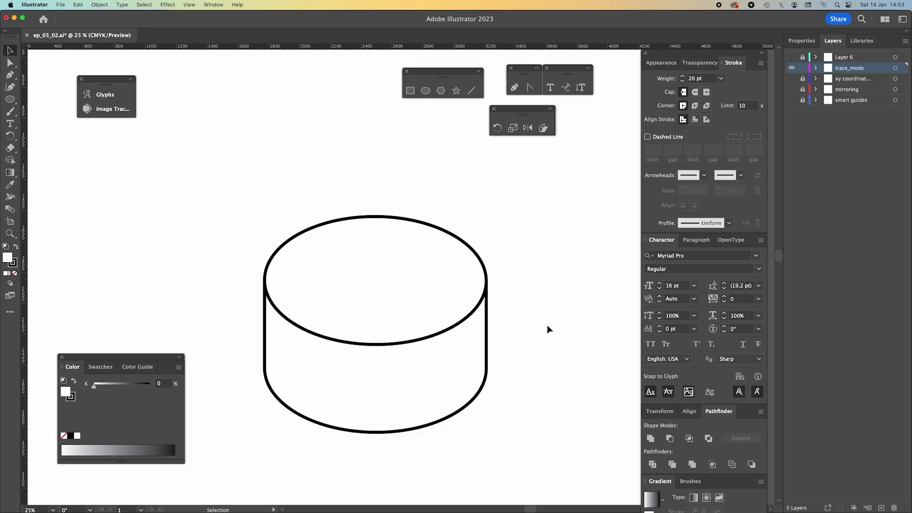
Examine the finished cylinder at different zoom levels and in Outline view
{"action": "key", "text": "super+minus"}
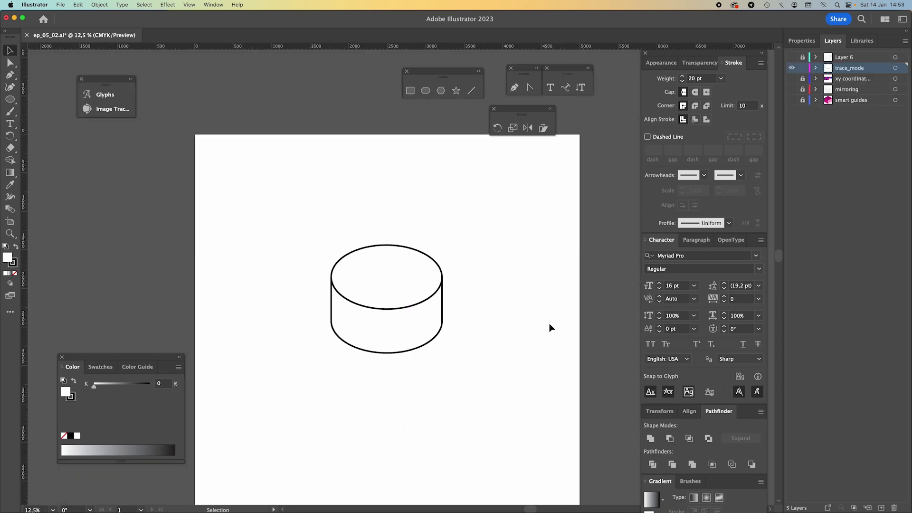
{"action": "key", "text": "super+plus"}
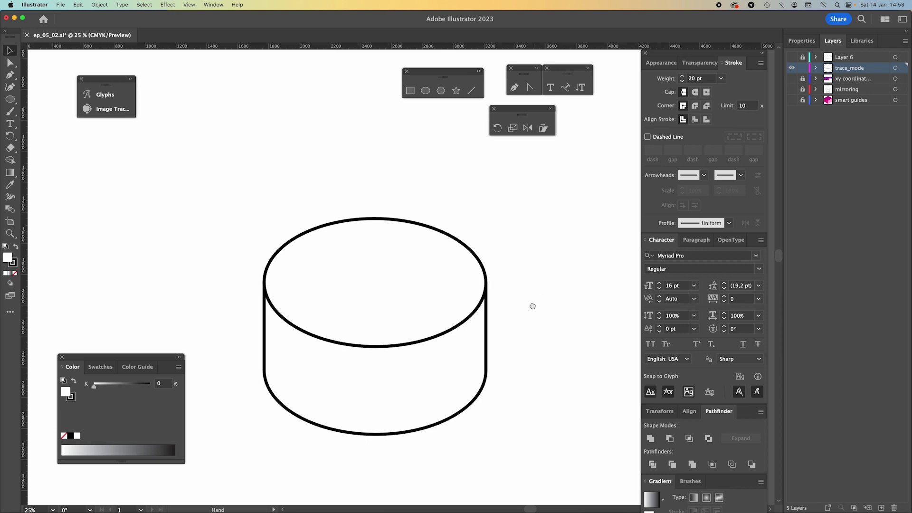
{"action": "left_click_drag", "start_coordinate": [532, 306], "coordinate": [525, 313]}
{"action": "key", "text": "super+y"}
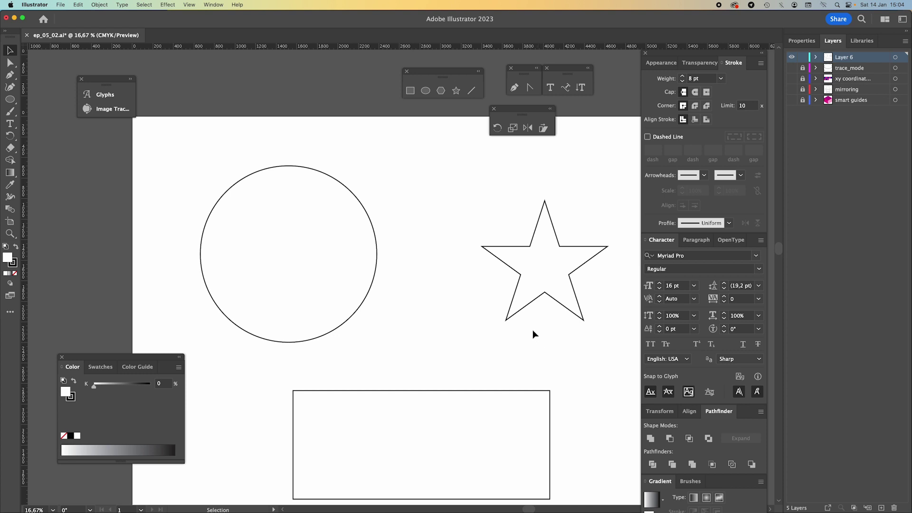
{"action": "scroll", "coordinate": [499, 323], "scroll_direction": "up", "scroll_amount": 3}
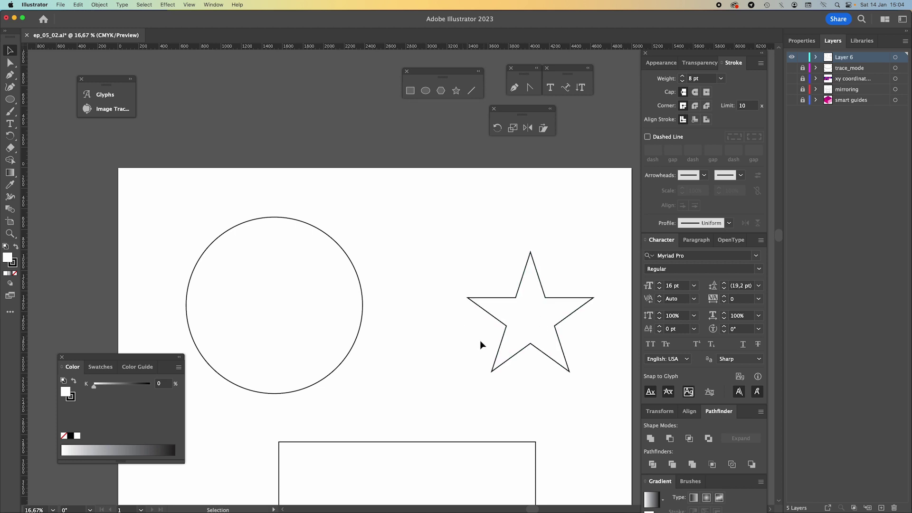
{"action": "left_click_drag", "start_coordinate": [471, 379], "coordinate": [464, 356]}
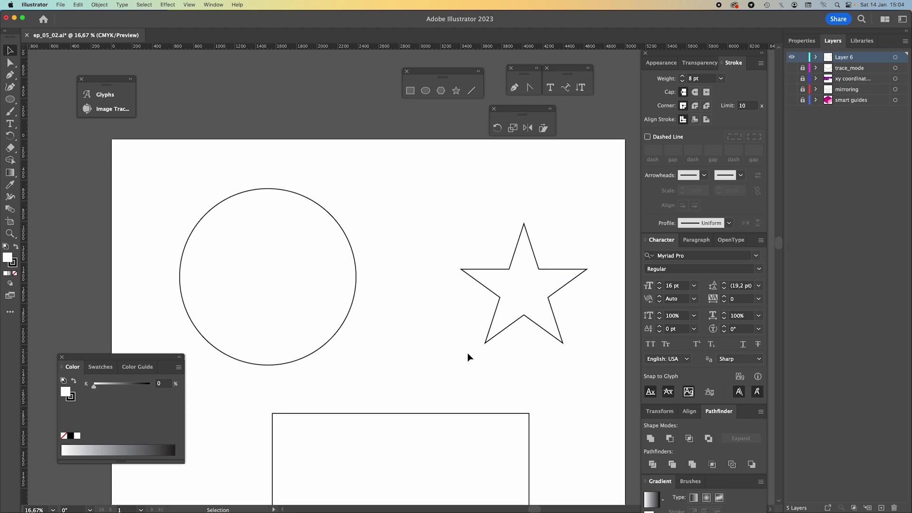
{"action": "scroll", "coordinate": [432, 325], "scroll_direction": "up", "scroll_amount": 2}
{"action": "scroll", "coordinate": [432, 325], "scroll_direction": "left", "scroll_amount": 2}
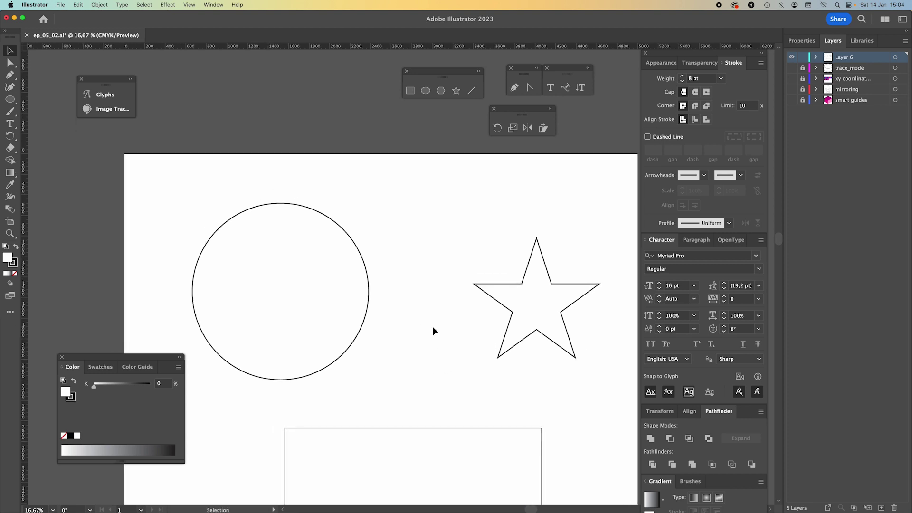
Draw a small closed rounded shape with the Pen tool between the circle and the star, and delete it
{"action": "key", "text": "p"}
{"action": "left_click_drag", "start_coordinate": [451, 378], "coordinate": [474, 373]}
{"action": "left_click_drag", "start_coordinate": [464, 315], "coordinate": [425, 314]}
{"action": "left_click", "coordinate": [396, 359]}
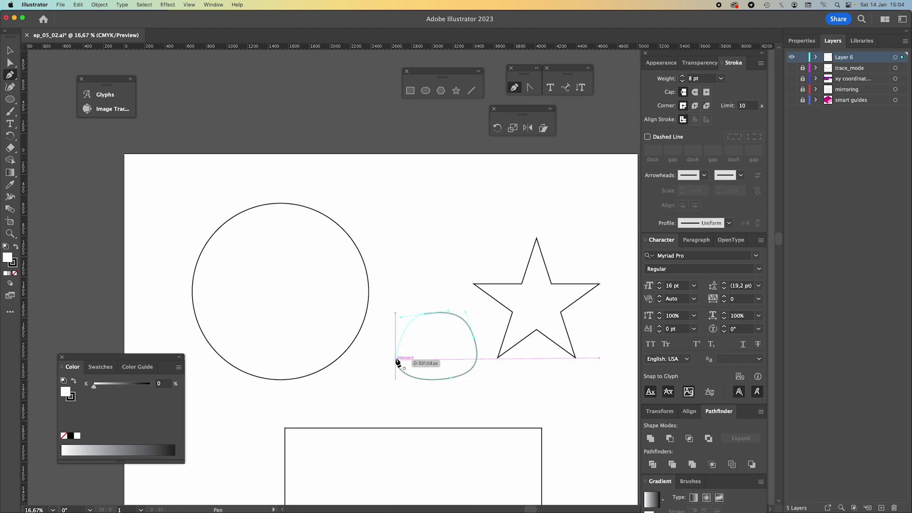
{"action": "key", "text": "v"}
{"action": "left_click", "coordinate": [482, 379]}
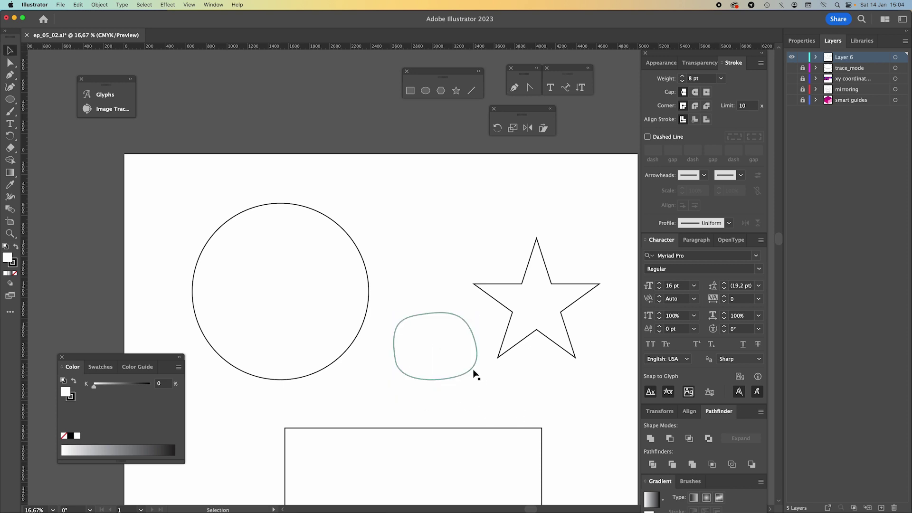
{"action": "left_click", "coordinate": [472, 369]}
{"action": "key", "text": "Delete"}
Draw a horizontal straight line with the Pen tool through the circle's centre, extending past both sides
{"action": "scroll", "coordinate": [430, 369], "scroll_direction": "left", "scroll_amount": 3}
{"action": "left_click", "coordinate": [424, 290]}
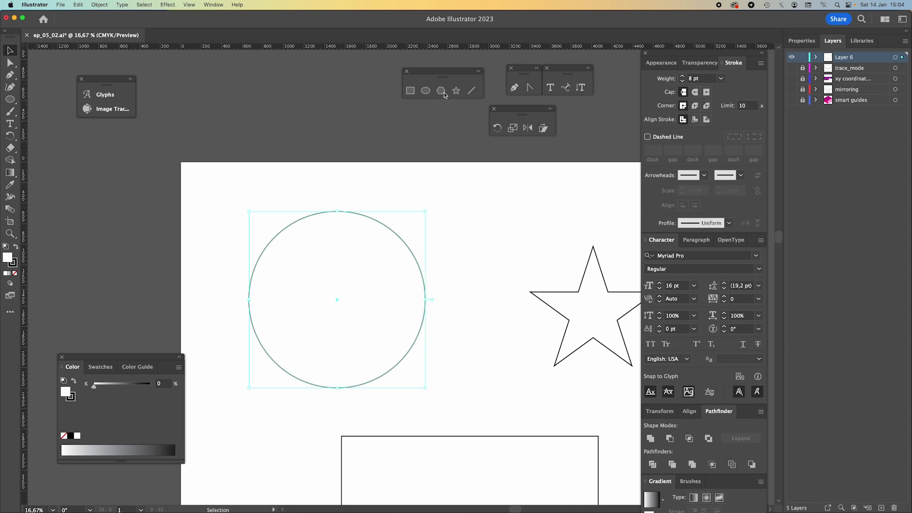
{"action": "mouse_move", "coordinate": [444, 75]}
{"action": "left_mouse_down"}
{"action": "mouse_move", "coordinate": [399, 76]}
{"action": "mouse_move", "coordinate": [437, 76]}
{"action": "left_mouse_up"}
{"action": "left_click", "coordinate": [482, 319]}
{"action": "left_click_drag", "start_coordinate": [515, 393], "coordinate": [486, 408]}
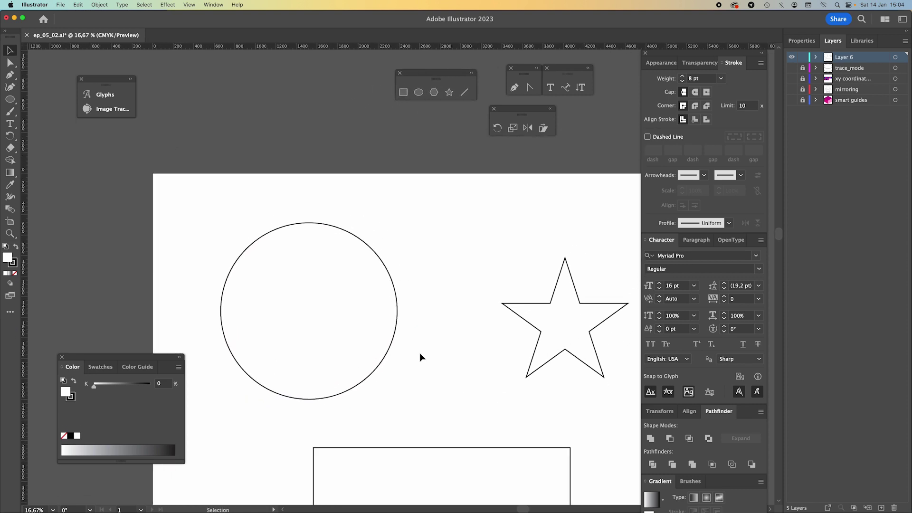
{"action": "left_click_drag", "start_coordinate": [406, 335], "coordinate": [479, 336]}
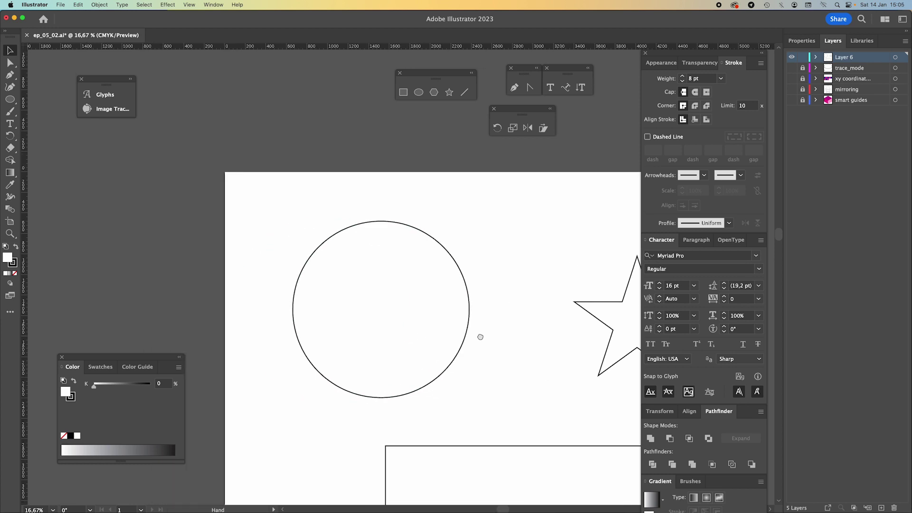
{"action": "key", "text": "p"}
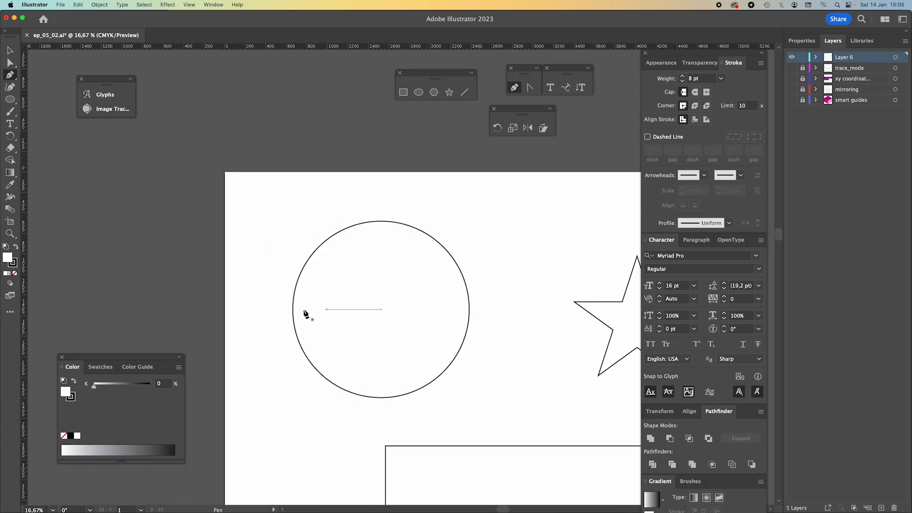
{"action": "left_click", "coordinate": [280, 310]}
{"action": "left_click", "coordinate": [489, 309]}
Bring the line to the front and split the circle along it with Pathfinder Divide
{"action": "key", "text": "v"}
{"action": "right_click", "coordinate": [478, 321]}
{"action": "mouse_move", "coordinate": [518, 468]}
{"action": "left_click", "coordinate": [568, 463]}
{"action": "left_click", "coordinate": [442, 375], "text": "shift"}
{"action": "left_click", "coordinate": [652, 467]}
{"action": "left_click", "coordinate": [532, 376]}
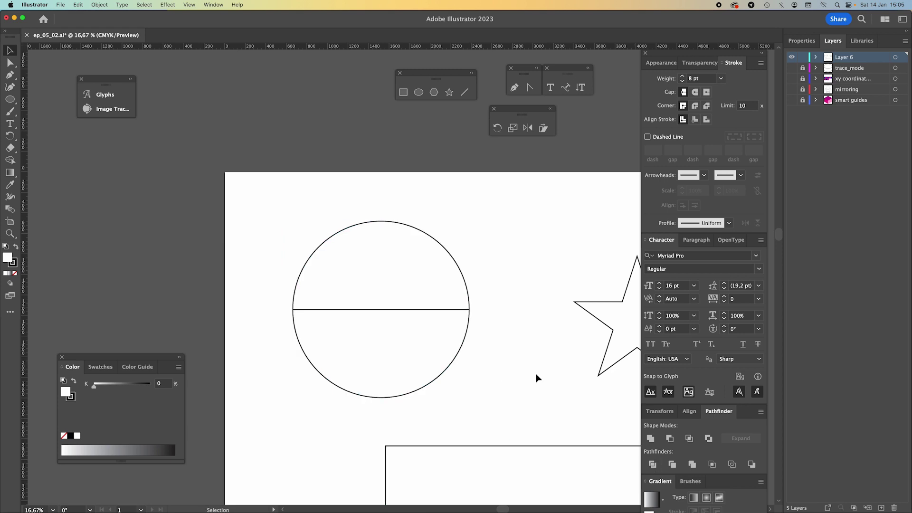
Delete the lower half of the divided circle with the Direct Selection tool
{"action": "scroll", "coordinate": [513, 377], "scroll_direction": "right", "scroll_amount": 3}
{"action": "key", "text": "a"}
{"action": "left_click", "coordinate": [328, 342]}
{"action": "key", "text": "Delete"}
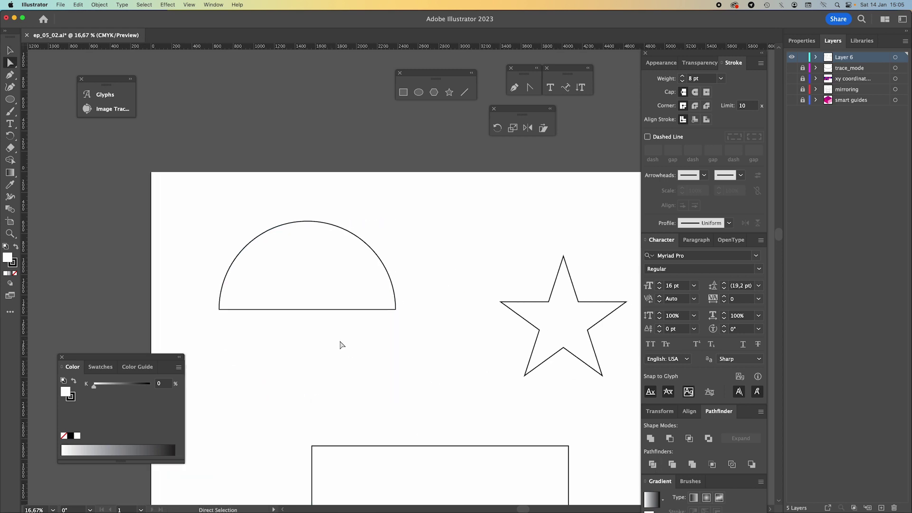
Examine the two corner anchor points where the half circle's arc meets its flat base
{"action": "left_click_drag", "start_coordinate": [380, 334], "coordinate": [430, 345]}
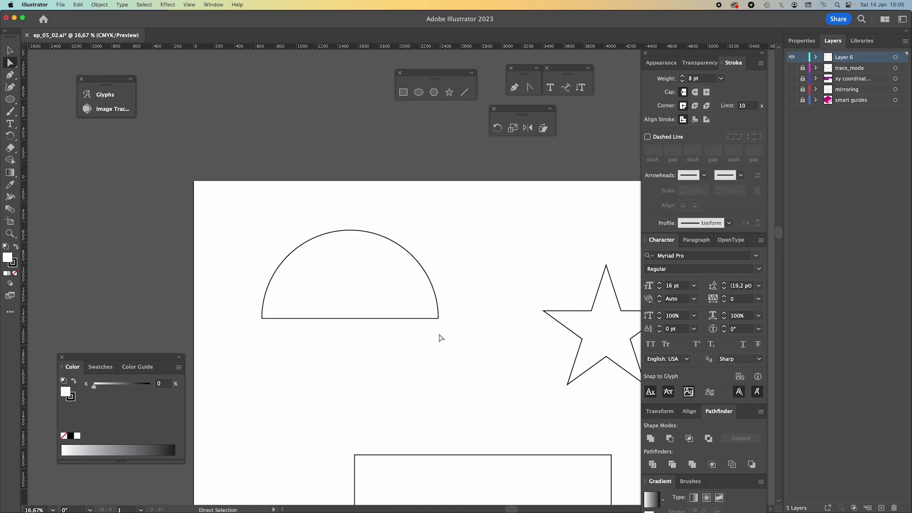
{"action": "left_click", "coordinate": [438, 318]}
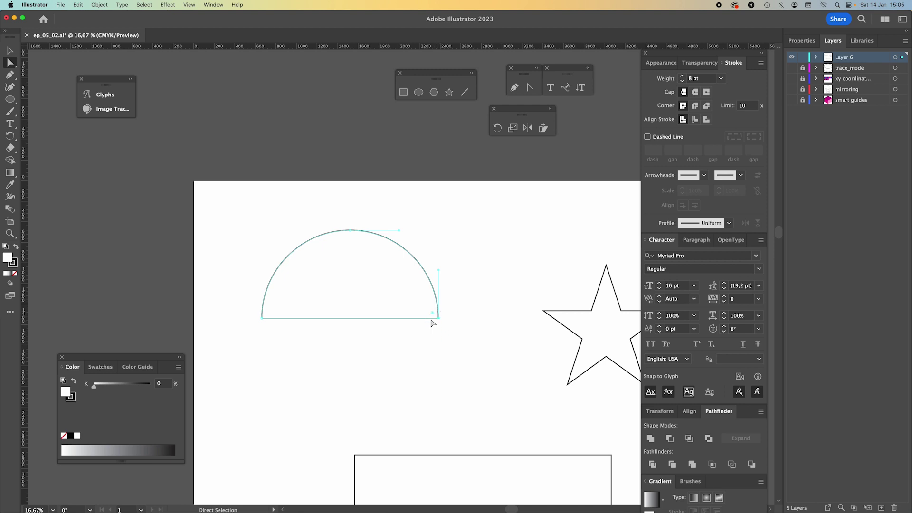
{"action": "left_click", "coordinate": [262, 318]}
{"action": "left_click_drag", "start_coordinate": [268, 313], "coordinate": [229, 360]}
{"action": "left_click", "coordinate": [425, 323]}
{"action": "left_click", "coordinate": [438, 318]}
{"action": "left_click_drag", "start_coordinate": [457, 321], "coordinate": [471, 306]}
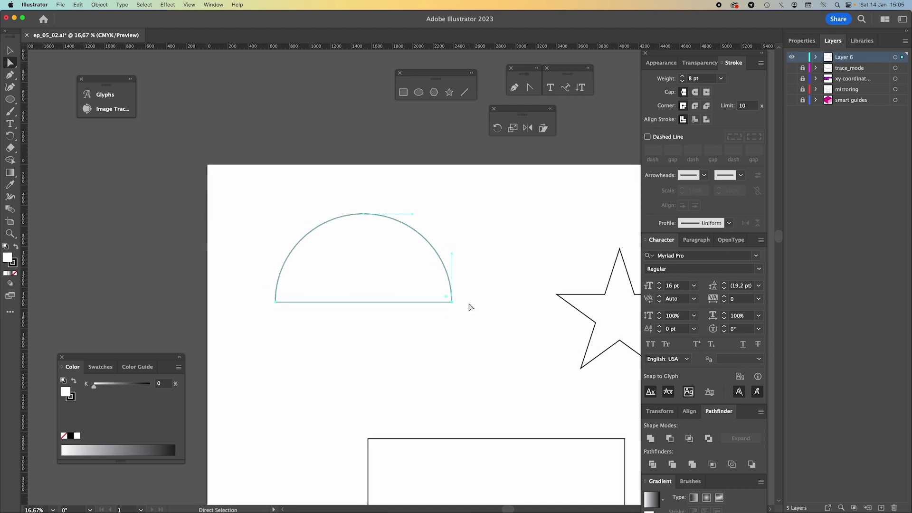
Undo the deletion and the division, and delete the horizontal line, leaving only the whole circle
{"action": "key", "text": "super+z"}
{"action": "key", "text": "super+z"}
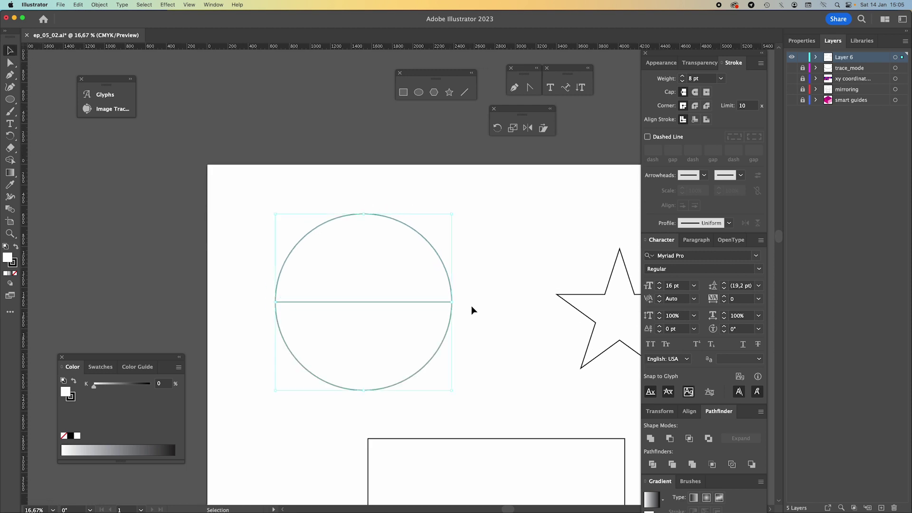
{"action": "left_click", "coordinate": [473, 315]}
{"action": "left_click", "coordinate": [469, 303]}
{"action": "key", "text": "Delete"}
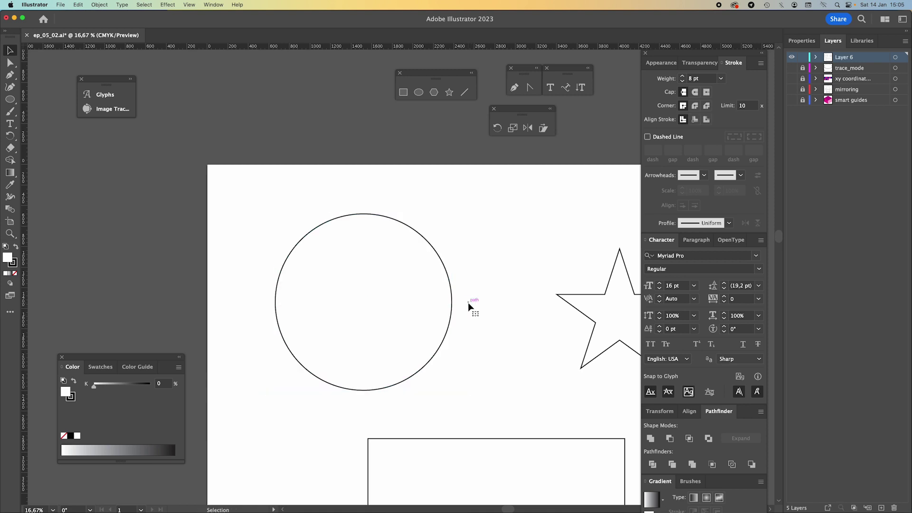
Delete the circle's bottom anchor point and close the remaining arc with Pathfinder Unite
{"action": "scroll", "coordinate": [456, 323], "scroll_direction": "down", "scroll_amount": 2}
{"action": "scroll", "coordinate": [456, 323], "scroll_direction": "right", "scroll_amount": 1}
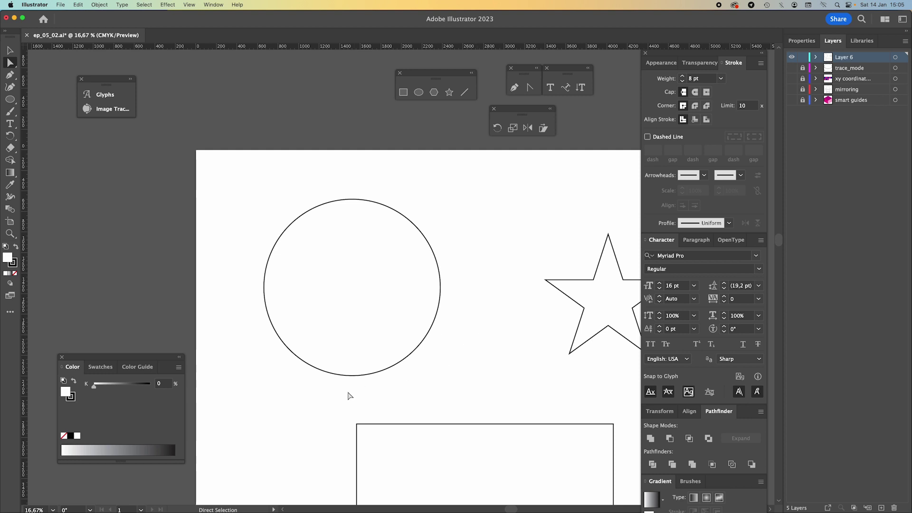
{"action": "left_click", "coordinate": [350, 376]}
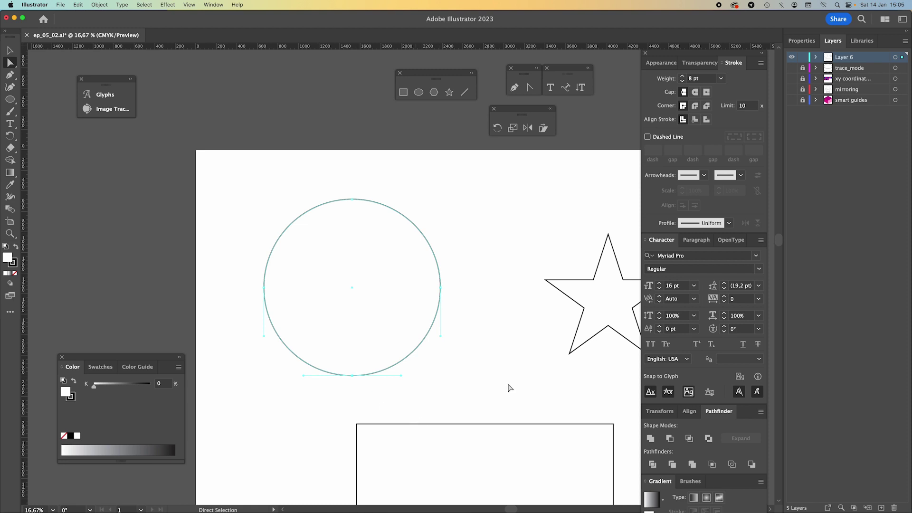
{"action": "key", "text": "Delete"}
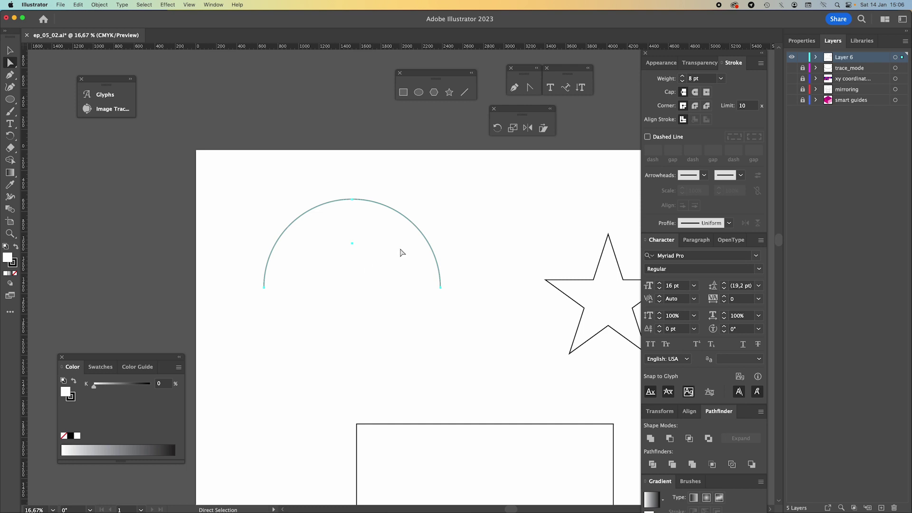
{"action": "left_click", "coordinate": [651, 438]}
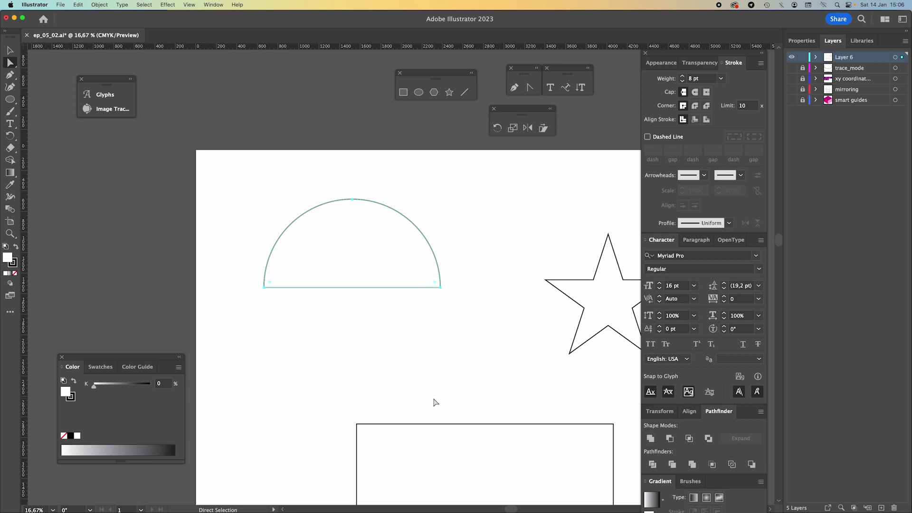
Select both end anchor points of the closed half circle to inspect its corners
{"action": "key", "text": "v"}
{"action": "left_click", "coordinate": [421, 300]}
{"action": "scroll", "coordinate": [415, 332], "scroll_direction": "up", "scroll_amount": 3}
{"action": "key", "text": "a"}
{"action": "left_click", "coordinate": [441, 330]}
{"action": "left_click", "coordinate": [266, 329], "text": "shift"}
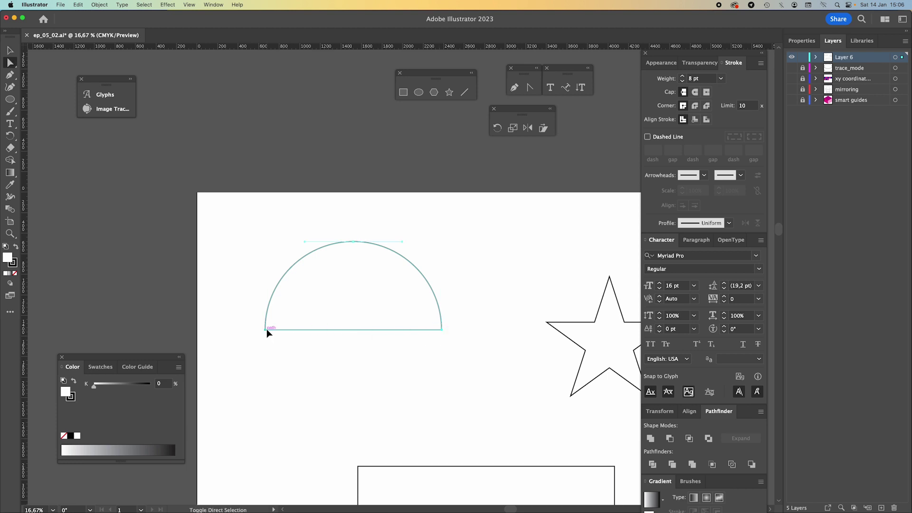
{"action": "left_click_drag", "start_coordinate": [275, 321], "coordinate": [241, 370]}
Undo the closing of the arc and the anchor point deletion to restore the full circle
{"action": "key", "text": "v"}
{"action": "left_click", "coordinate": [427, 381]}
{"action": "key", "text": "super+z"}
{"action": "key", "text": "super+z"}
{"action": "key", "text": "super+z"}
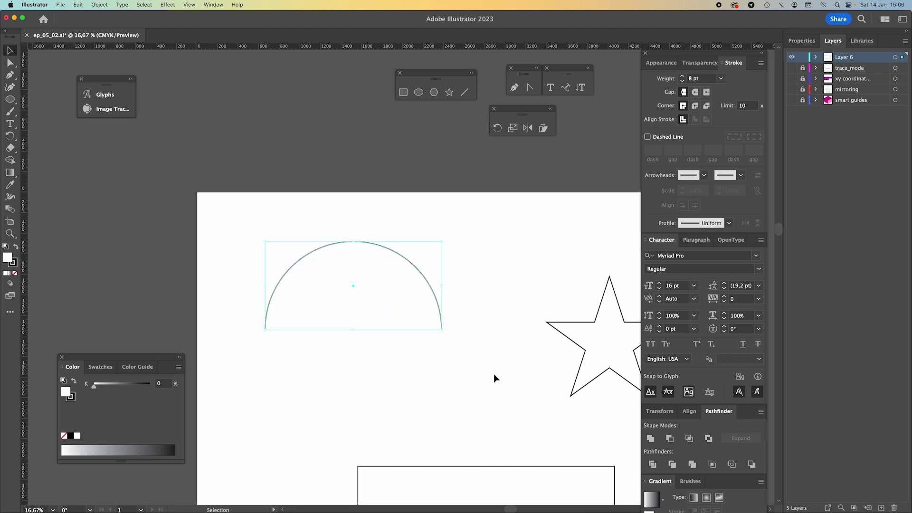
{"action": "left_click", "coordinate": [494, 378]}
{"action": "key", "text": "space"}
{"action": "left_click_drag", "start_coordinate": [494, 378], "coordinate": [490, 346]}
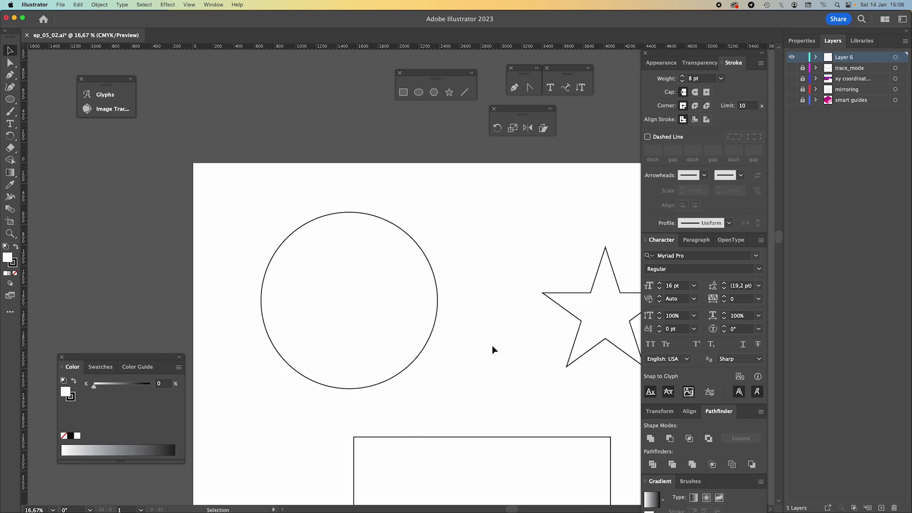
Draw a smaller concentric circle from the large circle's centre with the Ellipse tool and bring it to the front
{"action": "left_click", "coordinate": [437, 299]}
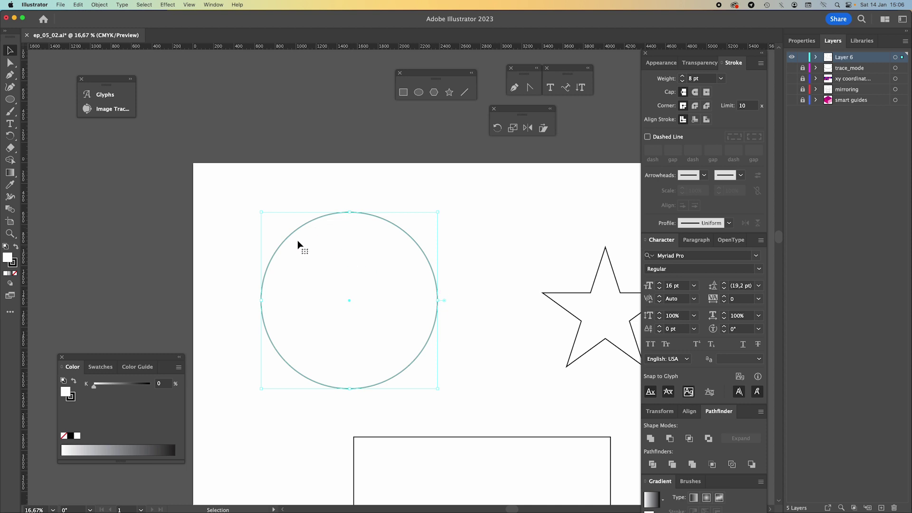
{"action": "left_click", "coordinate": [447, 301]}
{"action": "key", "text": "l"}
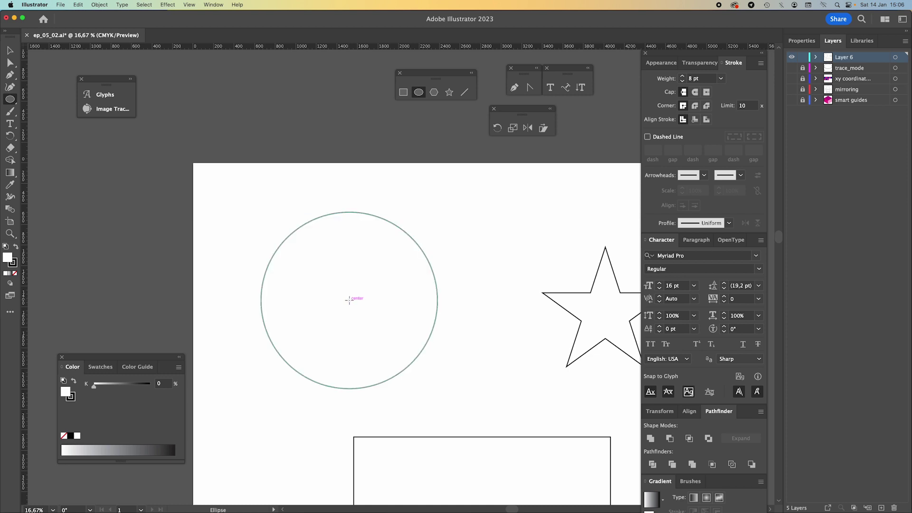
{"action": "left_click_drag", "start_coordinate": [349, 300], "coordinate": [424, 364]}
{"action": "key", "text": "v"}
{"action": "right_click", "coordinate": [423, 361]}
{"action": "mouse_move", "coordinate": [475, 469]}
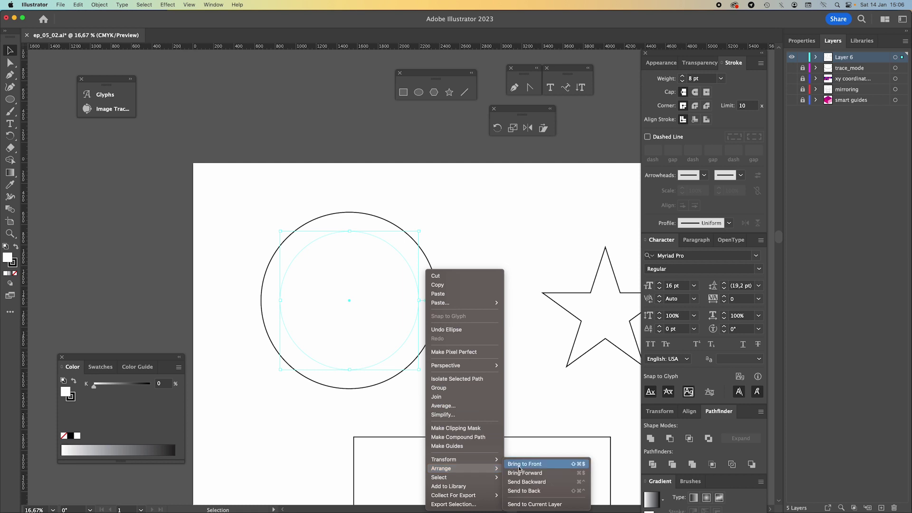
{"action": "left_click", "coordinate": [521, 466]}
{"action": "left_click", "coordinate": [522, 381]}
Delete the smaller inner circle
{"action": "left_click_drag", "start_coordinate": [485, 320], "coordinate": [495, 356]}
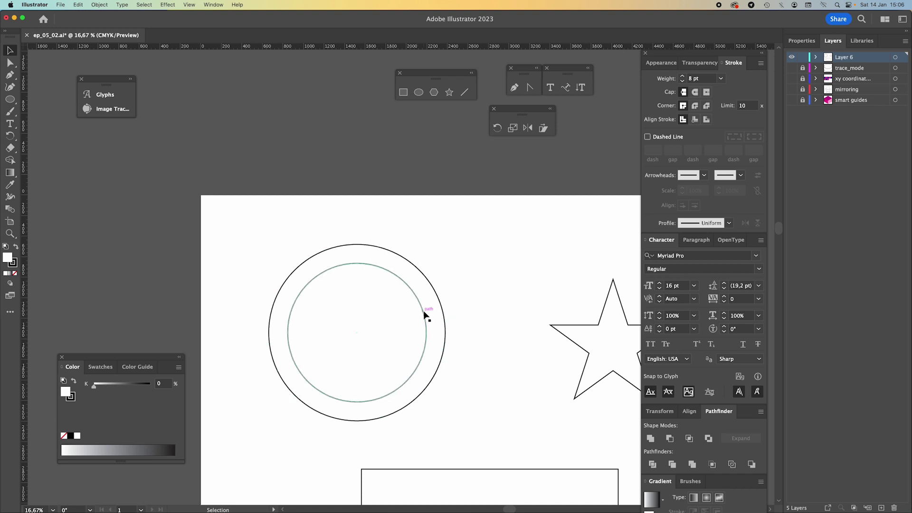
{"action": "left_click", "coordinate": [396, 298]}
{"action": "key", "text": "Delete"}
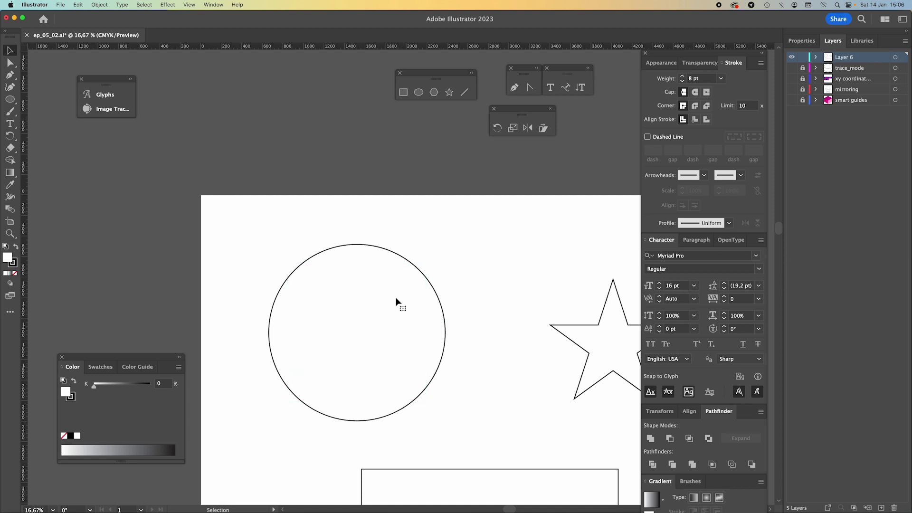
Duplicate the circle in place and scale the copy down proportionally about its centre to form a concentric ring
{"action": "left_click", "coordinate": [397, 299]}
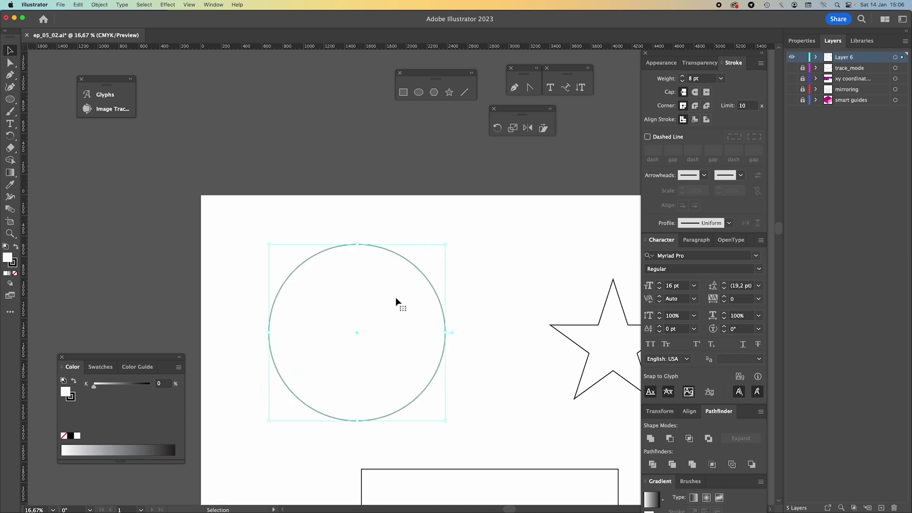
{"action": "key", "text": "a"}
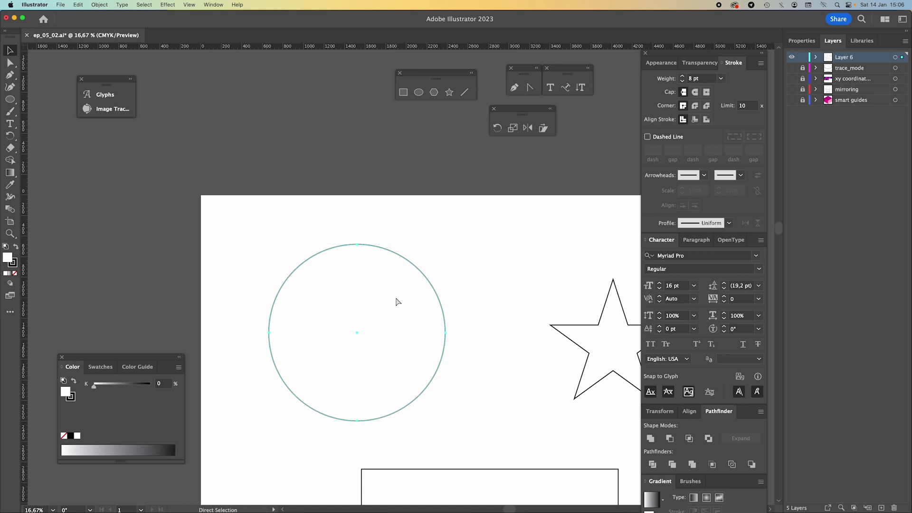
{"action": "key", "text": "super+equal"}
{"action": "left_click_drag", "start_coordinate": [429, 287], "coordinate": [395, 338]}
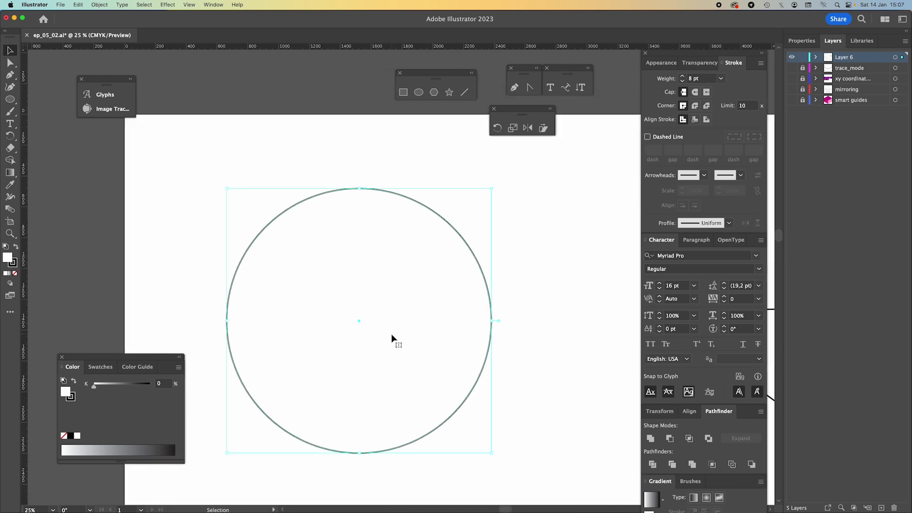
{"action": "key", "text": "v"}
{"action": "left_click", "coordinate": [525, 317]}
{"action": "key", "text": "a"}
{"action": "key", "text": "v"}
{"action": "key", "text": "super+a"}
{"action": "key", "text": "alt+shift"}
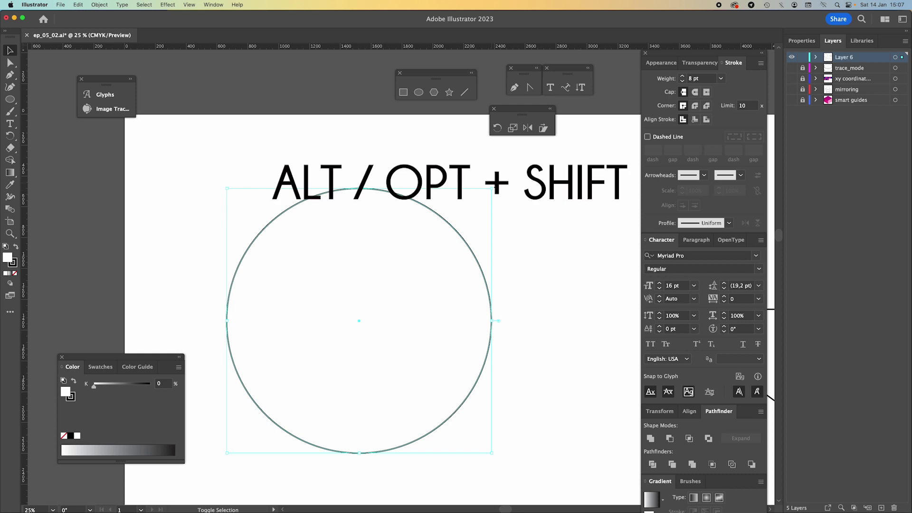
{"action": "left_click_drag", "start_coordinate": [492, 190], "coordinate": [491, 217]}
{"action": "left_click", "coordinate": [527, 229]}
Scale a copy of the star down proportionally about its centre and delete the resulting inner star
{"action": "key", "text": "super+minus"}
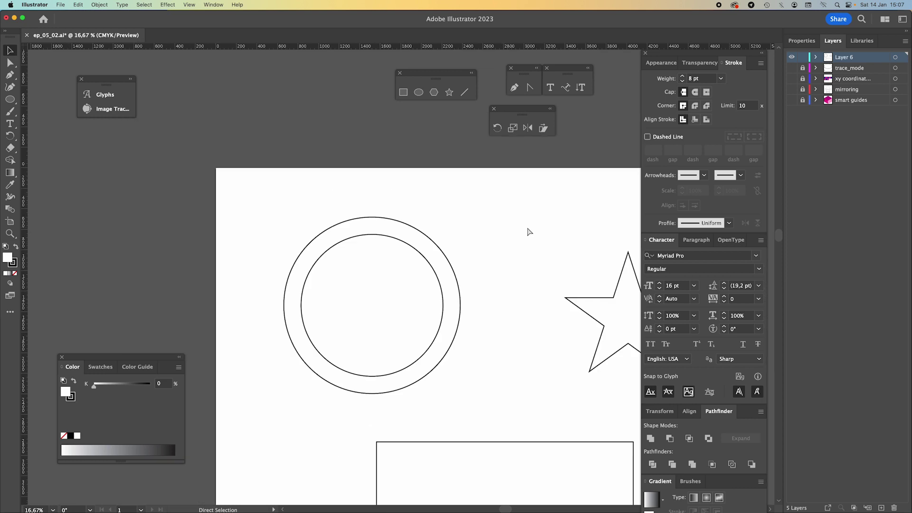
{"action": "key", "text": "super+minus"}
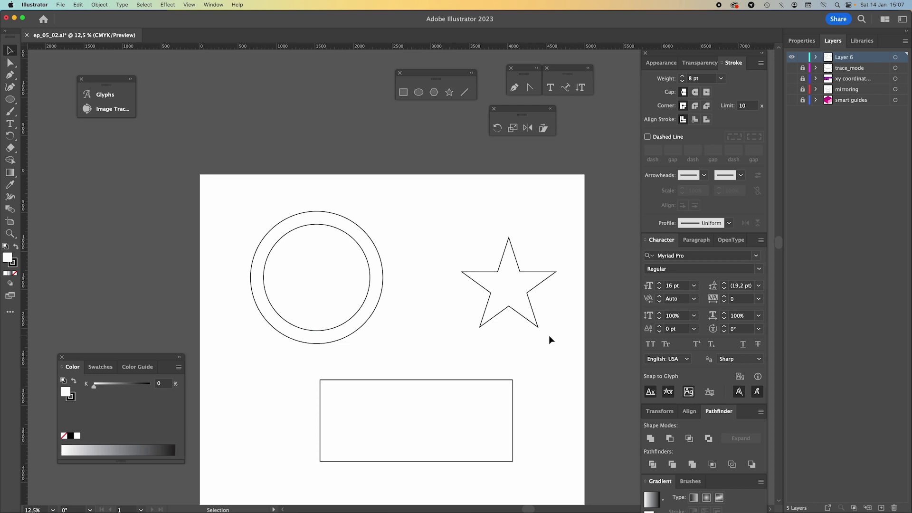
{"action": "key", "text": "super+plus"}
{"action": "left_click_drag", "start_coordinate": [580, 346], "coordinate": [465, 285]}
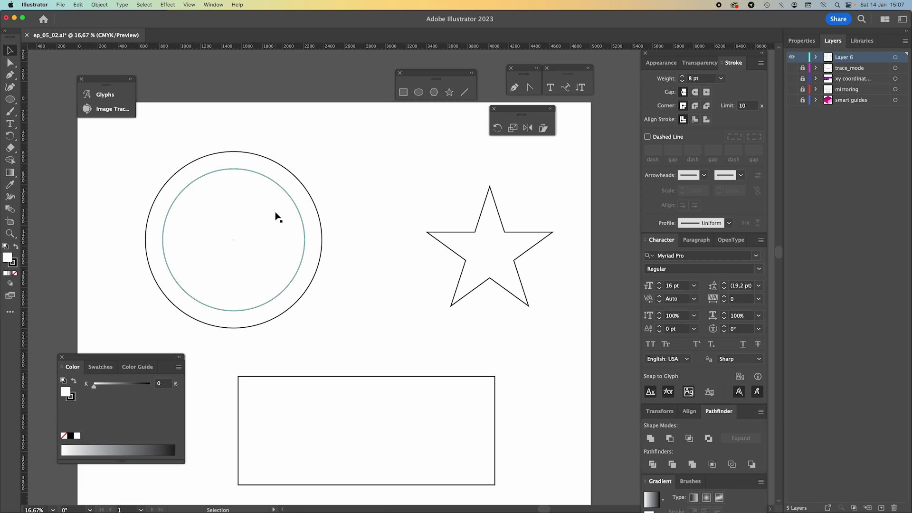
{"action": "left_click", "coordinate": [476, 232]}
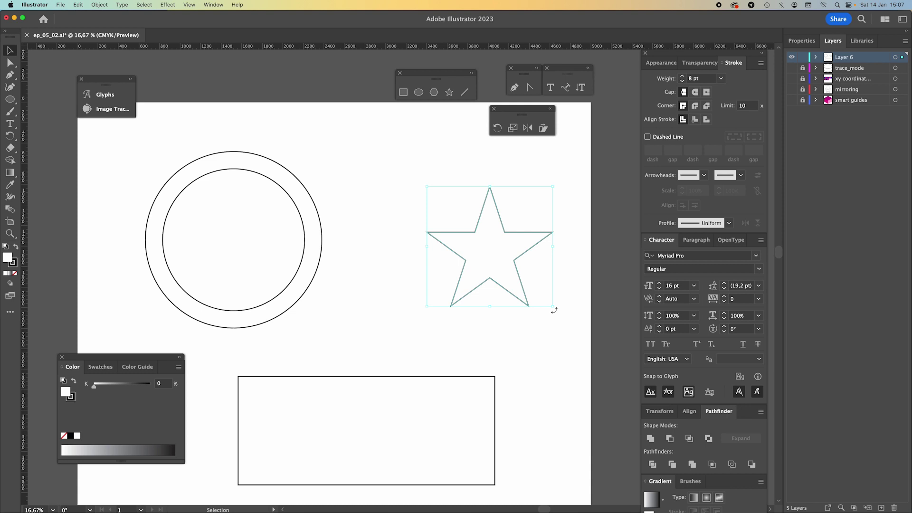
{"action": "left_click_drag", "start_coordinate": [540, 257], "coordinate": [528, 261]}
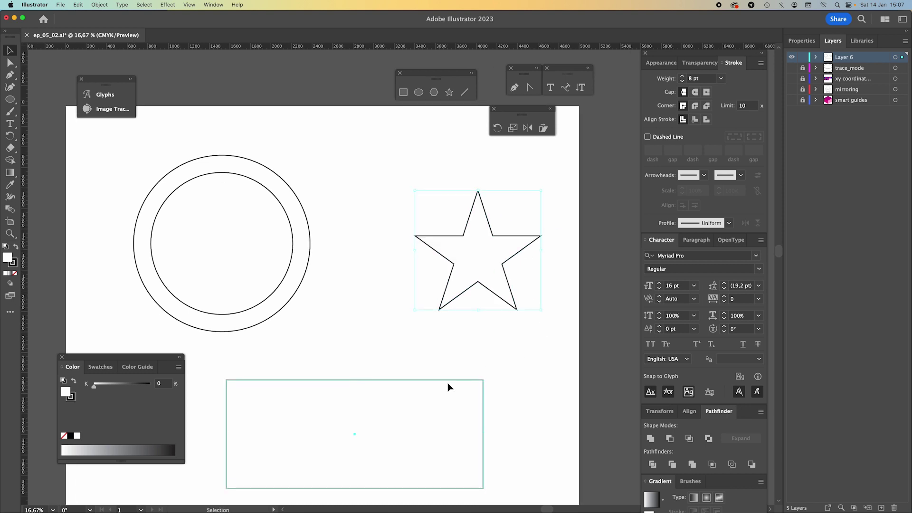
{"action": "scroll", "coordinate": [522, 366], "scroll_direction": "right", "scroll_amount": 3}
{"action": "scroll", "coordinate": [523, 366], "scroll_direction": "up", "scroll_amount": 1}
{"action": "left_click", "coordinate": [466, 274]}
{"action": "key", "text": "super+shift+b"}
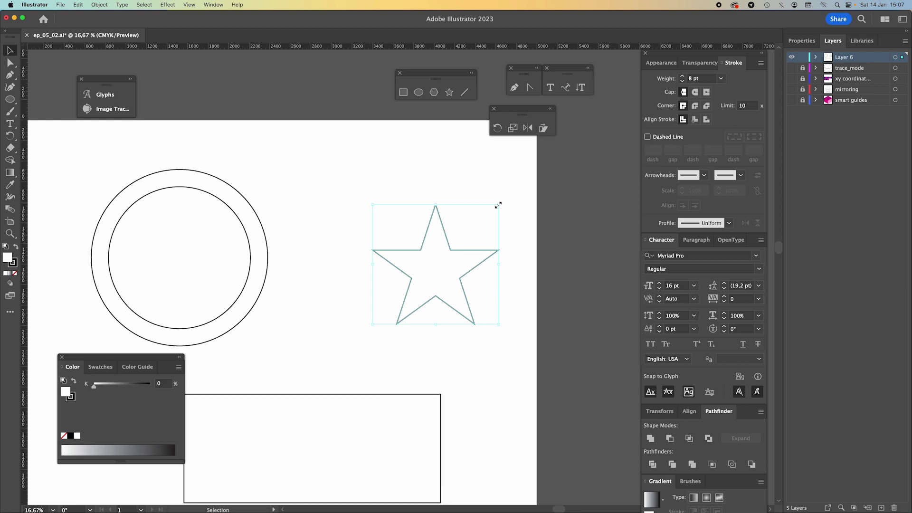
{"action": "left_click_drag", "start_coordinate": [498, 205], "coordinate": [479, 228]}
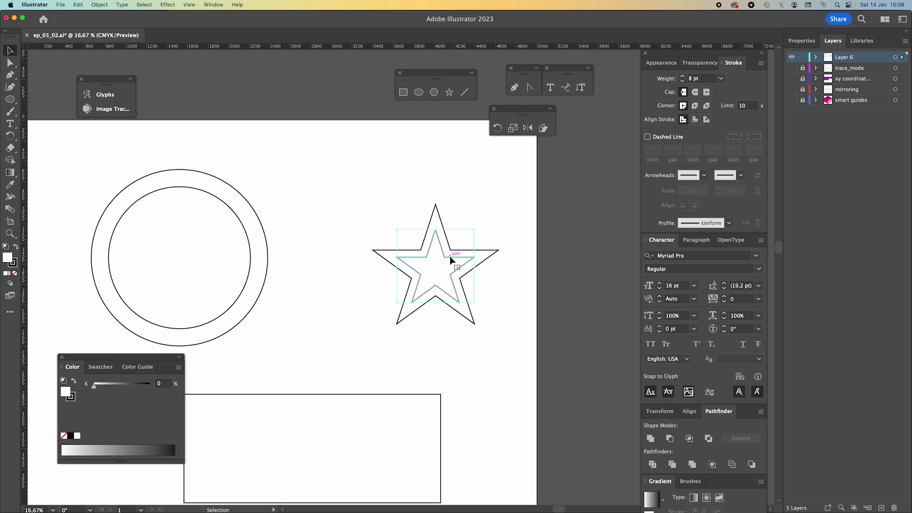
{"action": "key", "text": "Delete"}
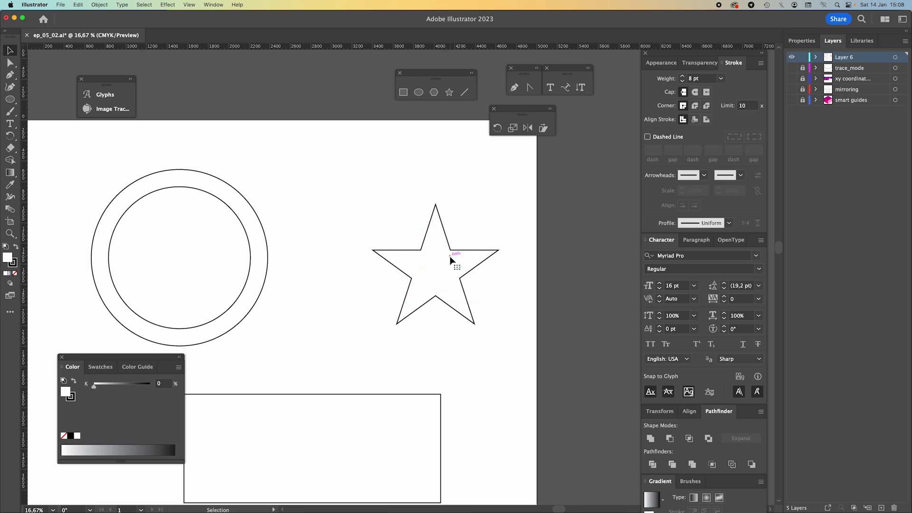
Try drawing a smaller rectangle outward from the large rectangle's centre with the Rectangle tool, and undo it
{"action": "scroll", "coordinate": [480, 261], "scroll_direction": "down", "scroll_amount": 5}
{"action": "scroll", "coordinate": [479, 261], "scroll_direction": "left", "scroll_amount": 3}
{"action": "left_click", "coordinate": [460, 282]}
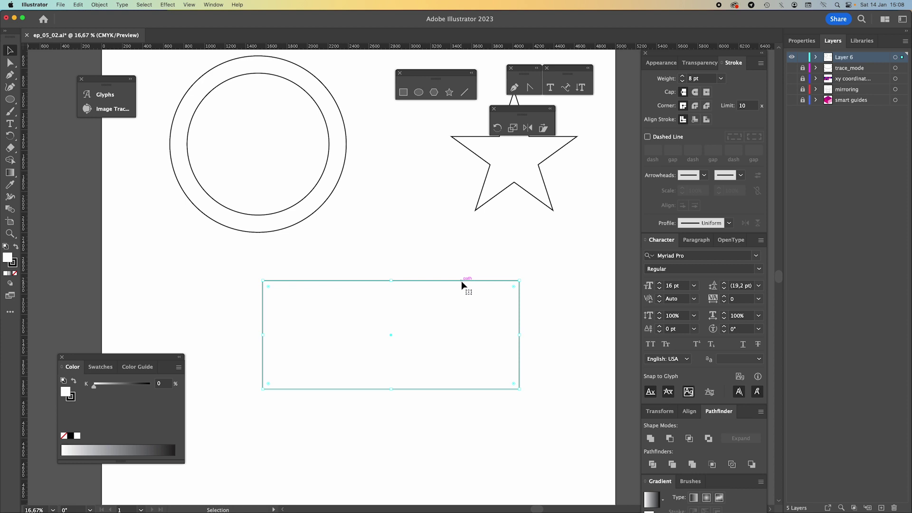
{"action": "scroll", "coordinate": [527, 271], "scroll_direction": "up", "scroll_amount": 3}
{"action": "scroll", "coordinate": [527, 271], "scroll_direction": "left", "scroll_amount": 2}
{"action": "key", "text": "v"}
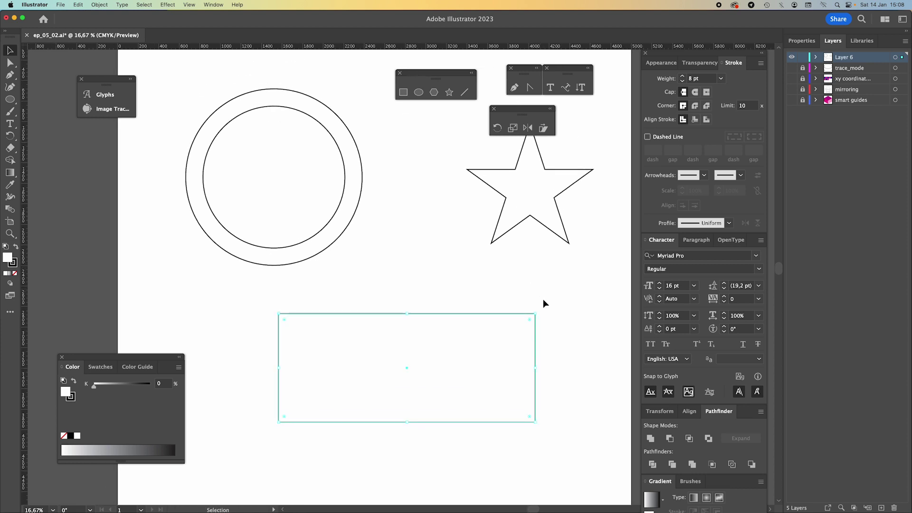
{"action": "left_click_drag", "start_coordinate": [549, 289], "coordinate": [537, 297]}
{"action": "left_click", "coordinate": [547, 317]}
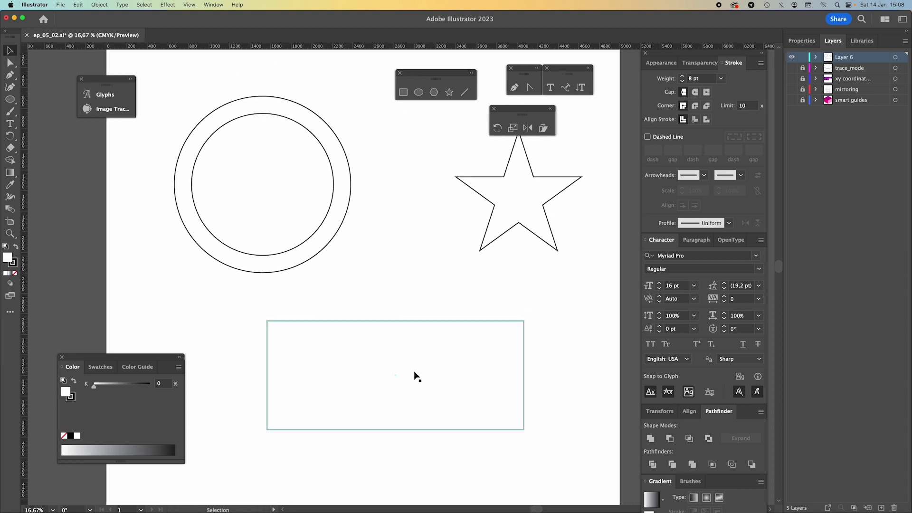
{"action": "key", "text": "m"}
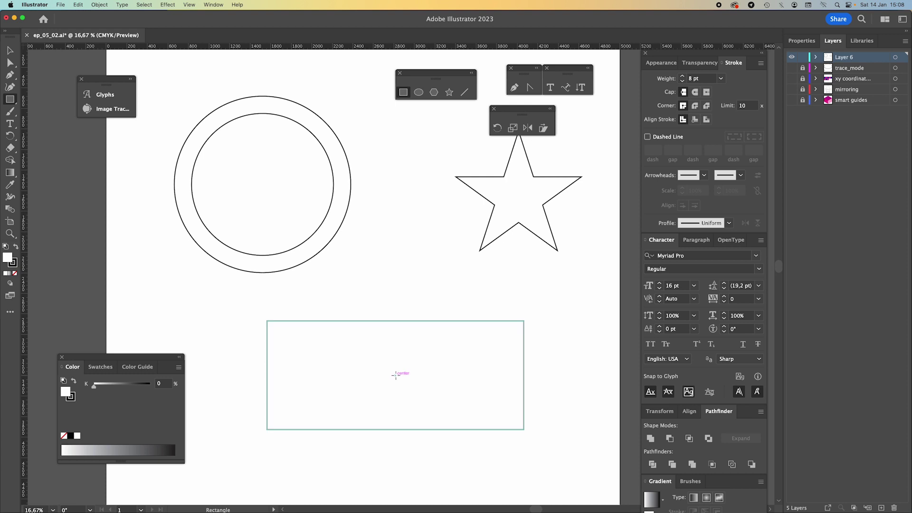
{"action": "left_click_drag", "start_coordinate": [395, 375], "coordinate": [467, 413]}
{"action": "key", "text": "super+z"}
Scale a copy of the rectangle down about its centre, adjust its proportions to even the border, and delete it
{"action": "key", "text": "v"}
{"action": "left_click", "coordinate": [466, 366]}
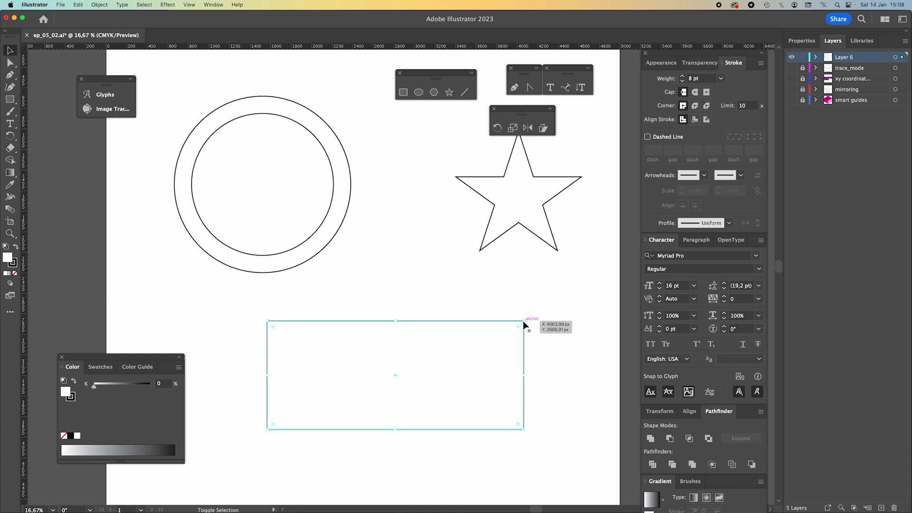
{"action": "left_click_drag", "start_coordinate": [524, 321], "coordinate": [483, 339]}
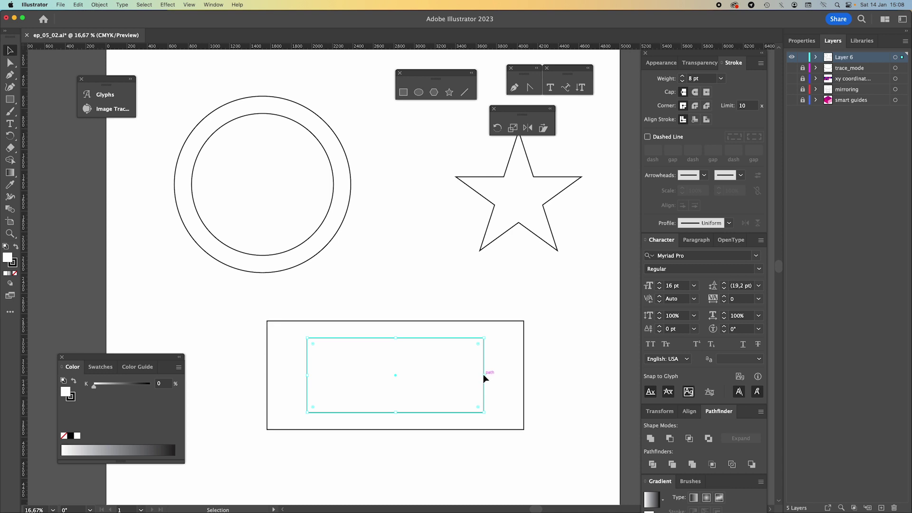
{"action": "left_click_drag", "start_coordinate": [485, 376], "coordinate": [505, 378]}
{"action": "left_click", "coordinate": [505, 341]}
{"action": "key", "text": "Delete"}
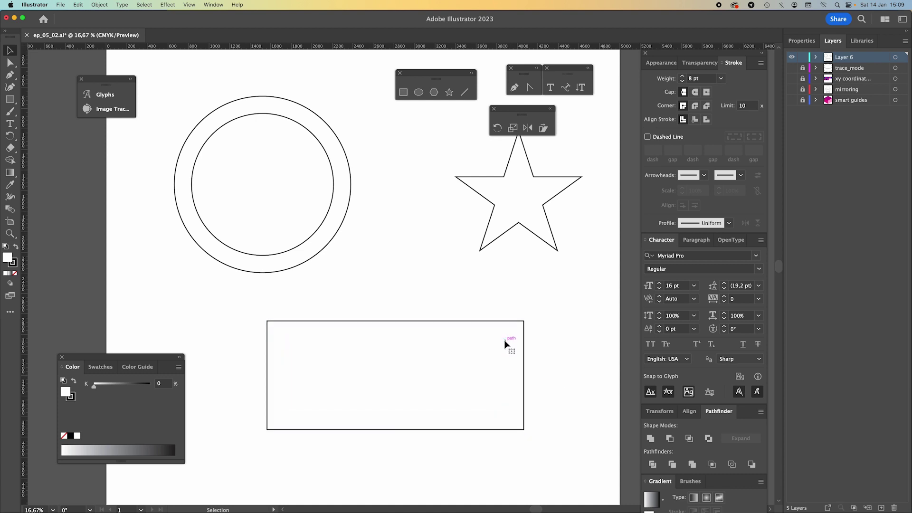
Open Offset Path for the star with the preview on and set the offset to -100 px
{"action": "scroll", "coordinate": [525, 291], "scroll_direction": "up", "scroll_amount": 4}
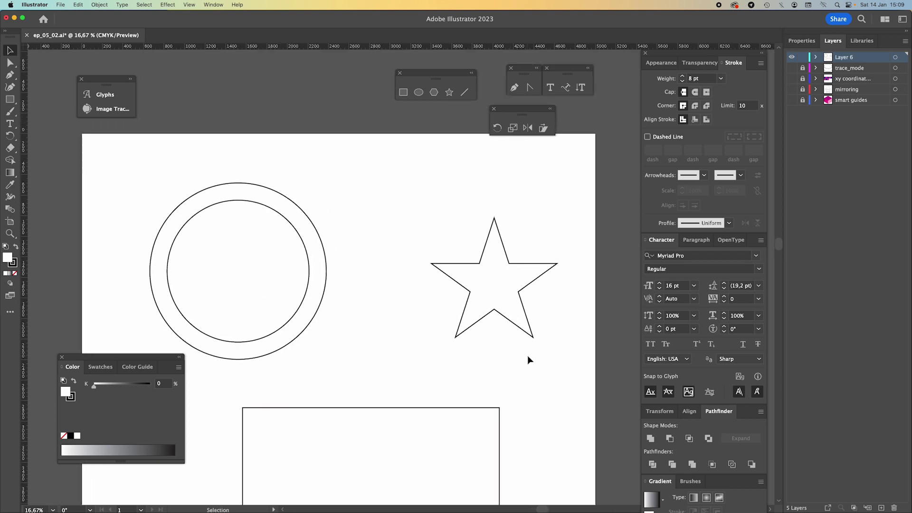
{"action": "scroll", "coordinate": [527, 355], "scroll_direction": "down", "scroll_amount": 2}
{"action": "left_click", "coordinate": [512, 304]}
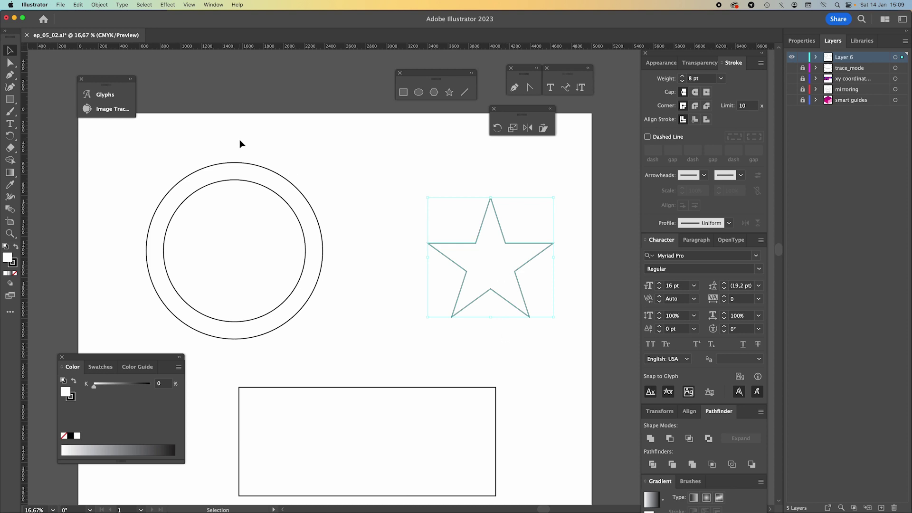
{"action": "left_click", "coordinate": [100, 5]}
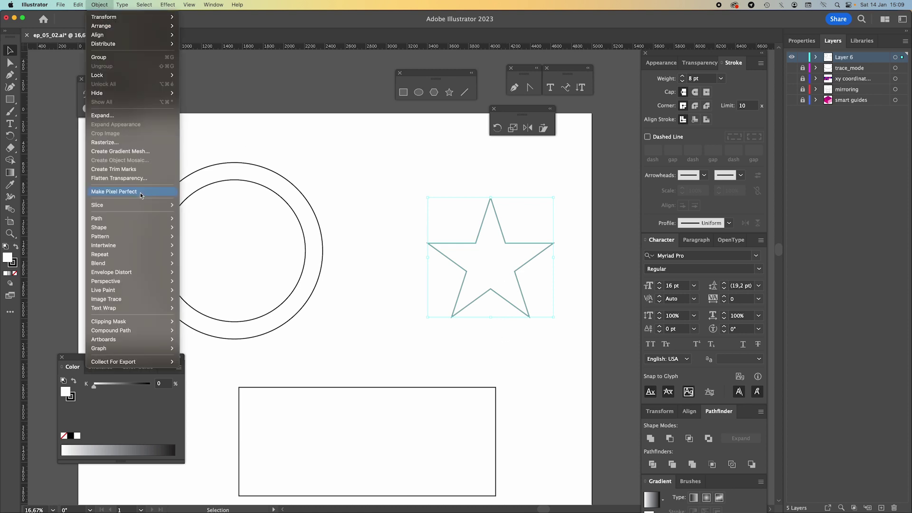
{"action": "mouse_move", "coordinate": [159, 218]}
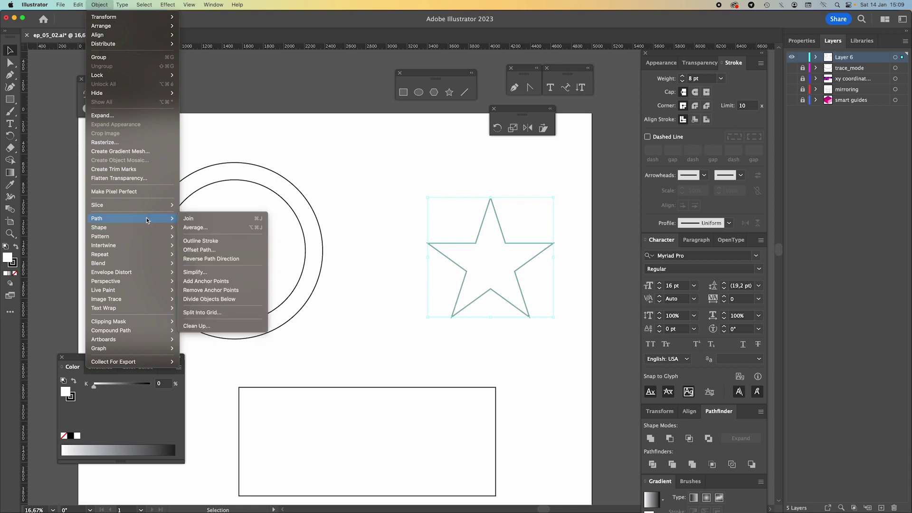
{"action": "left_click", "coordinate": [209, 252]}
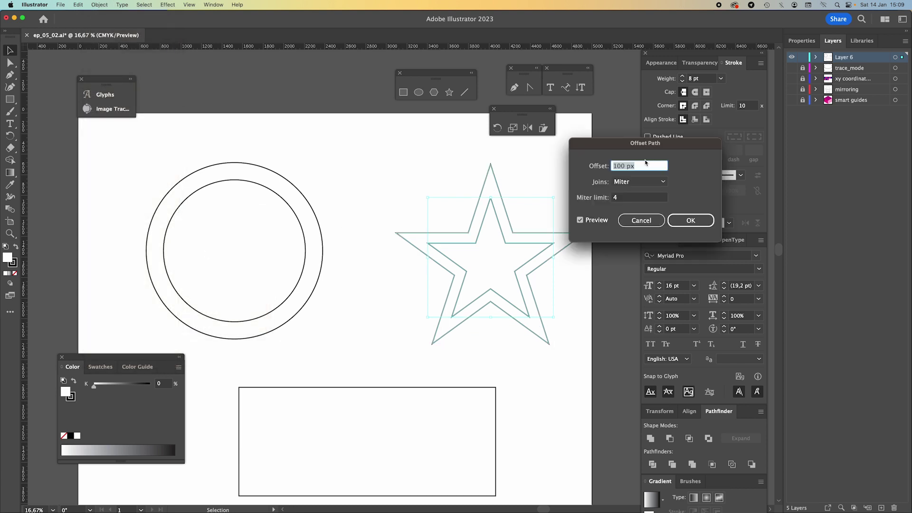
{"action": "left_click_drag", "start_coordinate": [639, 148], "coordinate": [668, 220]}
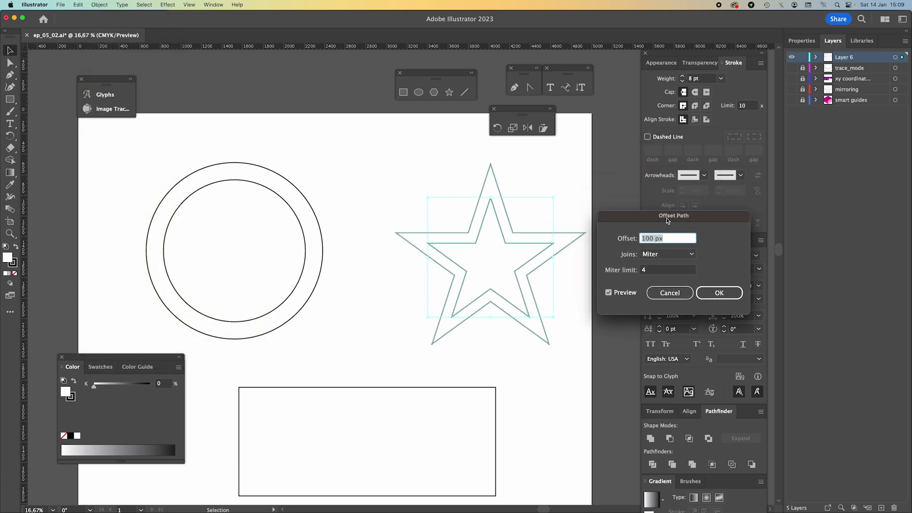
{"action": "left_click", "coordinate": [649, 236]}
{"action": "left_click_drag", "start_coordinate": [667, 240], "coordinate": [622, 240]}
{"action": "left_click", "coordinate": [642, 237]}
{"action": "type", "text": "-"}
{"action": "key", "text": "Tab"}
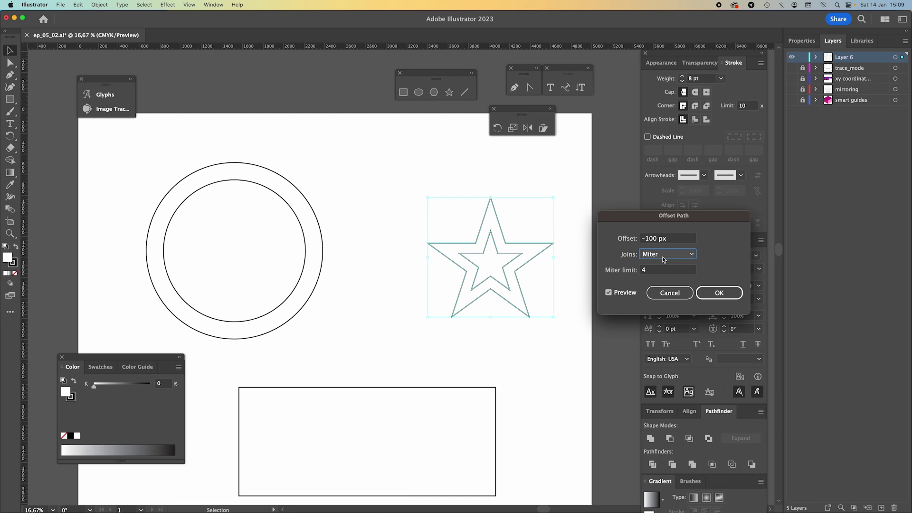
Set the star's offset joins to Round and the offset to 100 px, and apply the outward offset
{"action": "left_click", "coordinate": [666, 257]}
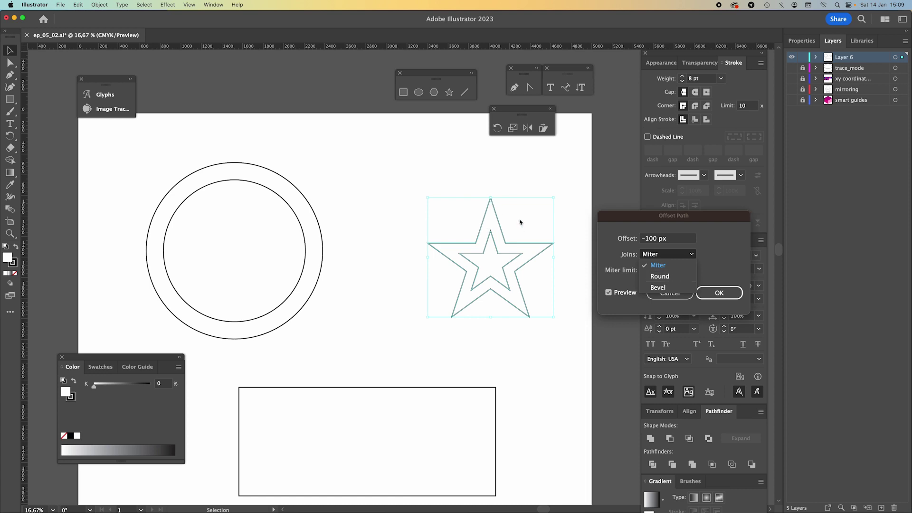
{"action": "left_click", "coordinate": [660, 276]}
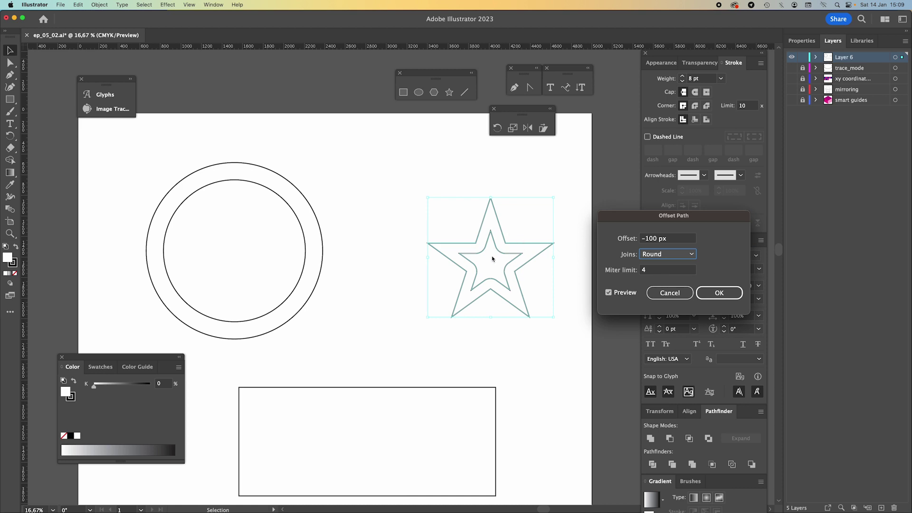
{"action": "left_click", "coordinate": [644, 238]}
{"action": "key", "text": "BackSpace"}
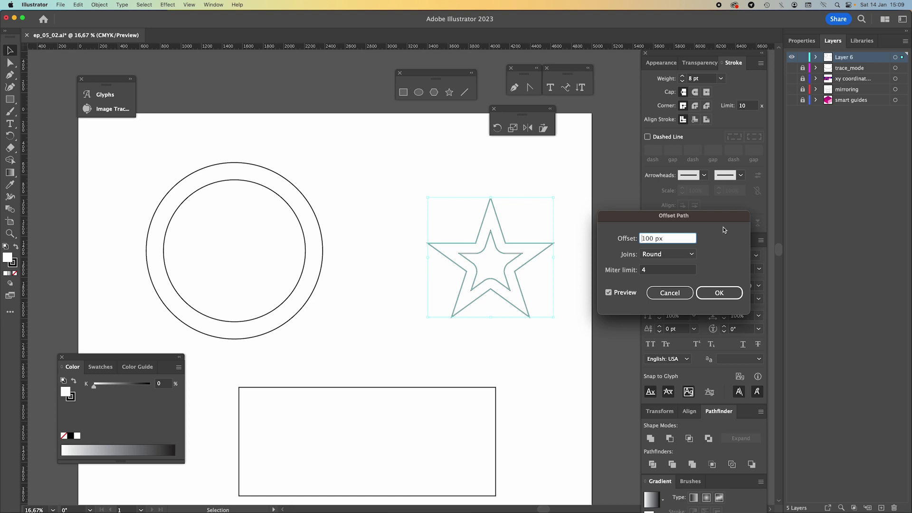
{"action": "key", "text": "Tab"}
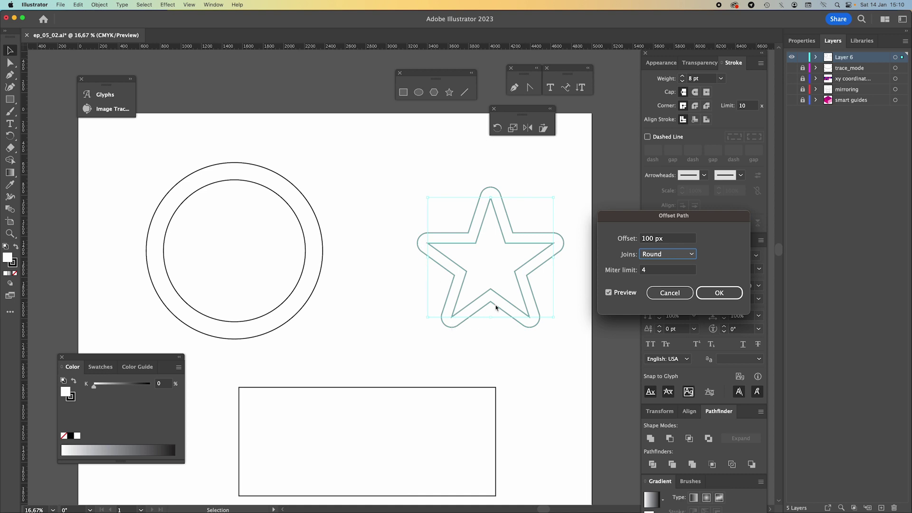
{"action": "left_click", "coordinate": [718, 293]}
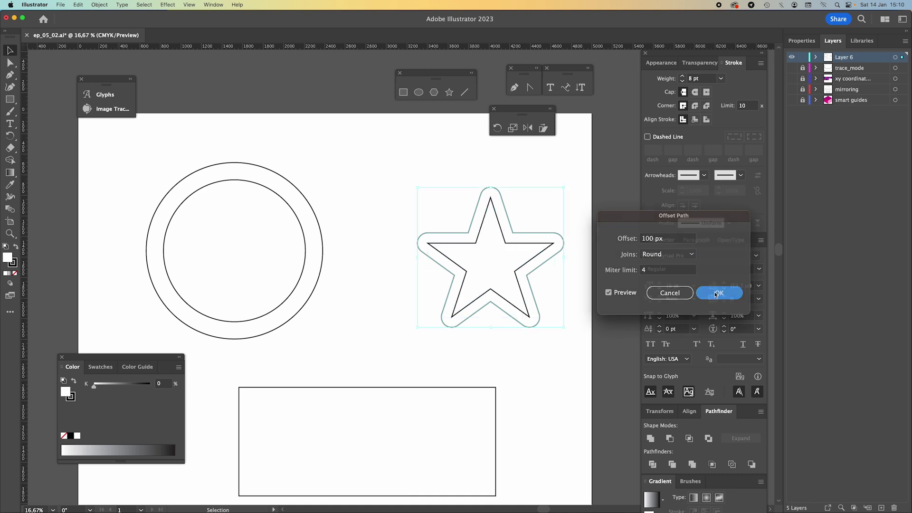
{"action": "left_click", "coordinate": [539, 355]}
Open Offset Path for the rectangle and set the offset to -100 px
{"action": "scroll", "coordinate": [534, 351], "scroll_direction": "down", "scroll_amount": 3}
{"action": "scroll", "coordinate": [534, 351], "scroll_direction": "left", "scroll_amount": 1}
{"action": "left_click", "coordinate": [502, 321]}
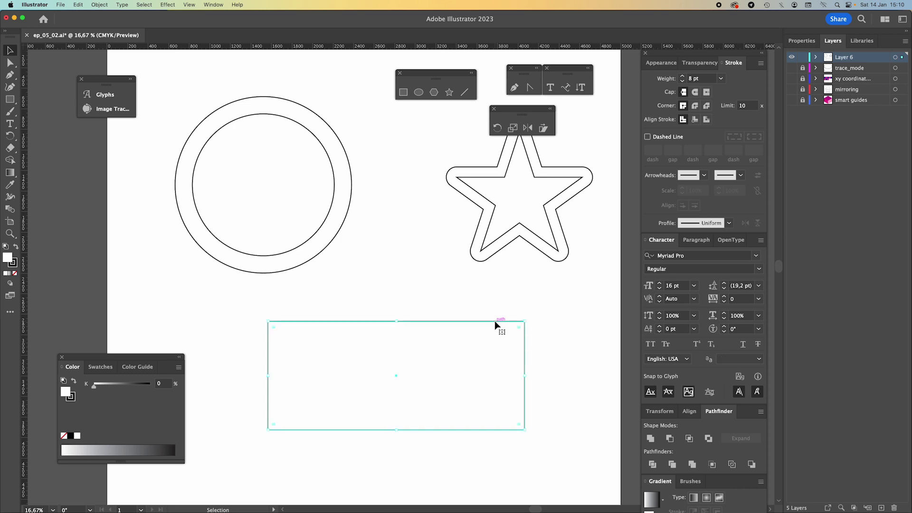
{"action": "left_click", "coordinate": [100, 5]}
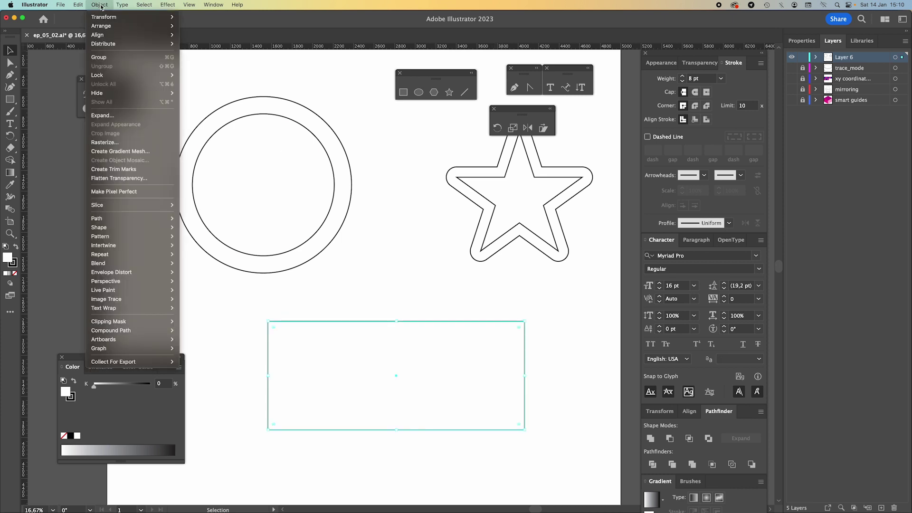
{"action": "mouse_move", "coordinate": [142, 222]}
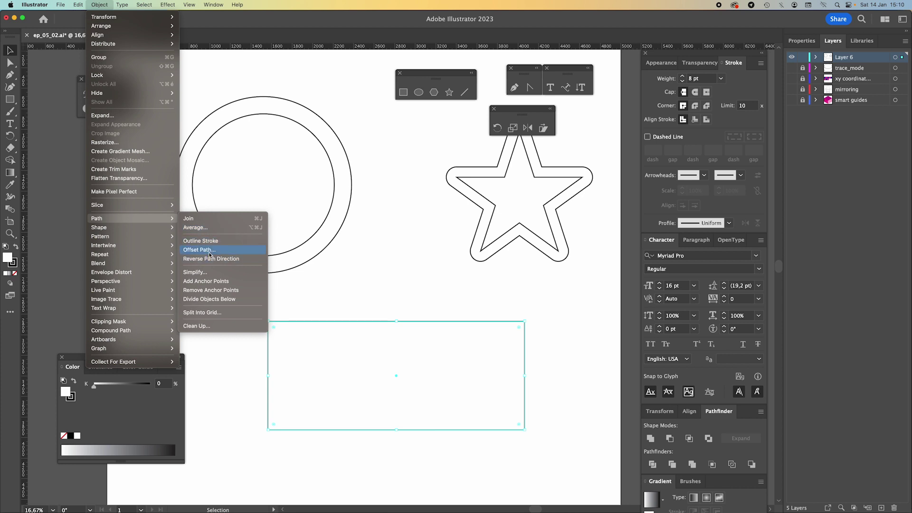
{"action": "left_click", "coordinate": [209, 254]}
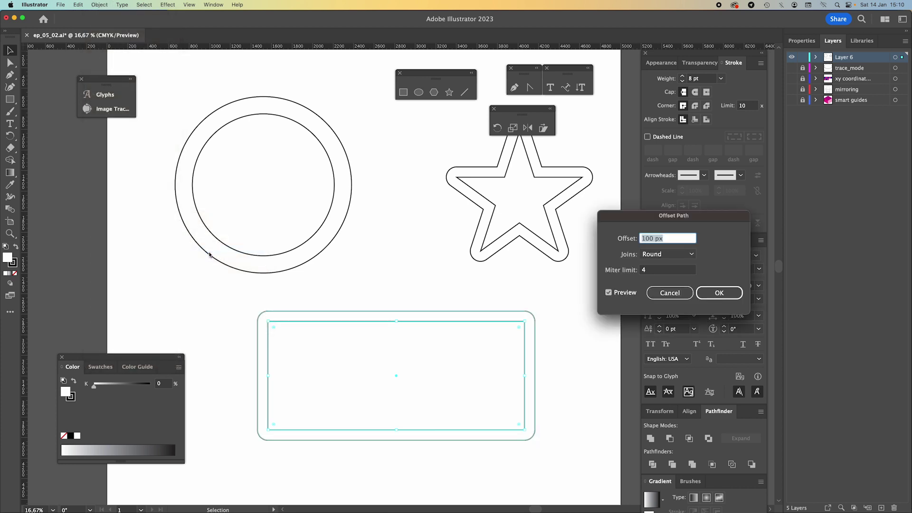
{"action": "left_click", "coordinate": [643, 241]}
{"action": "type", "text": "-"}
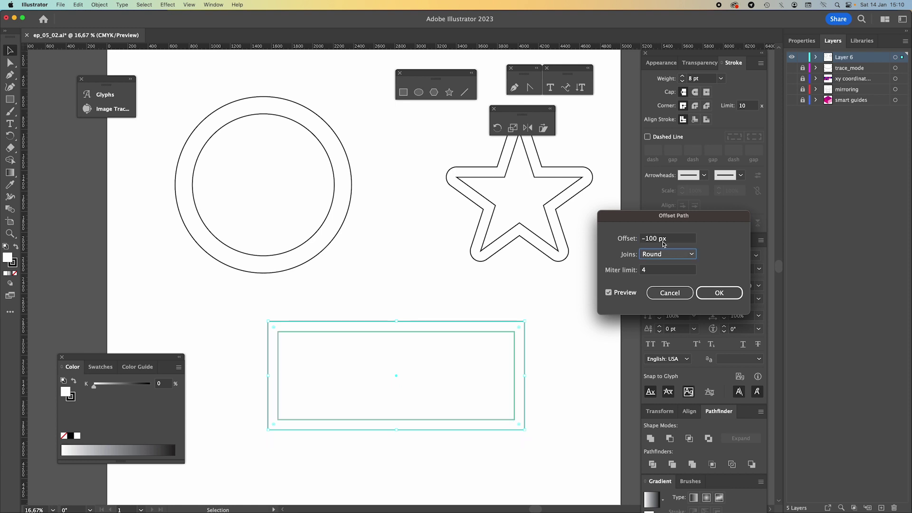
Set the joins of the rectangle's offset to Miter and apply the inward offset
{"action": "left_click", "coordinate": [677, 254]}
{"action": "left_click", "coordinate": [677, 265]}
{"action": "left_click", "coordinate": [643, 239]}
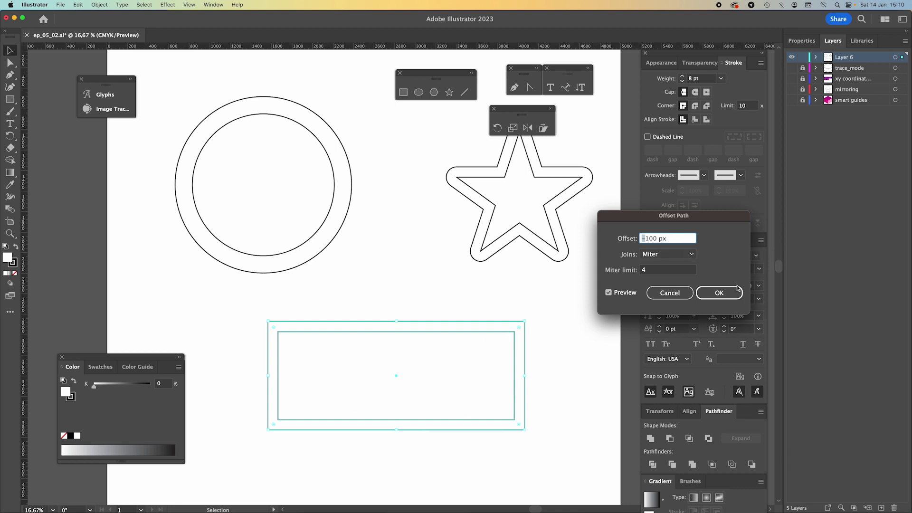
{"action": "left_click", "coordinate": [719, 293]}
{"action": "left_click", "coordinate": [570, 346]}
{"action": "key", "text": "space"}
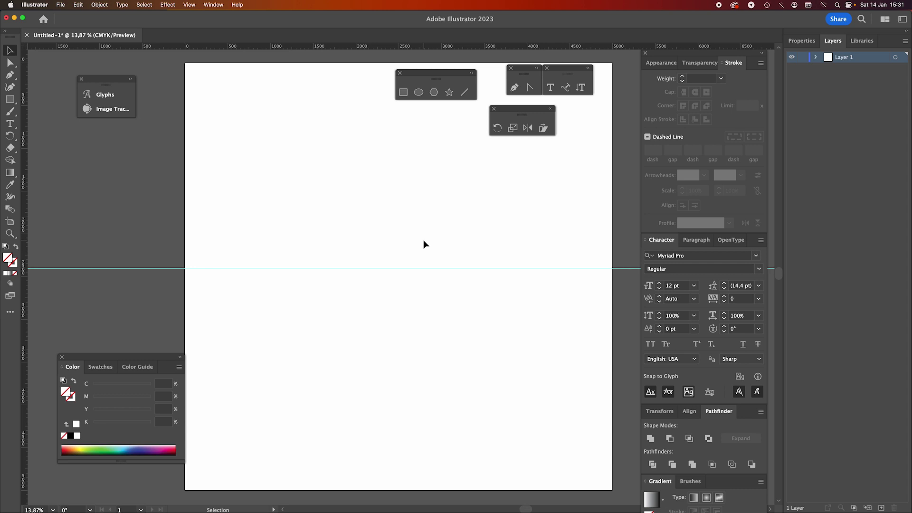
Check the guide options for whether the guides are locked
{"action": "left_click", "coordinate": [188, 5]}
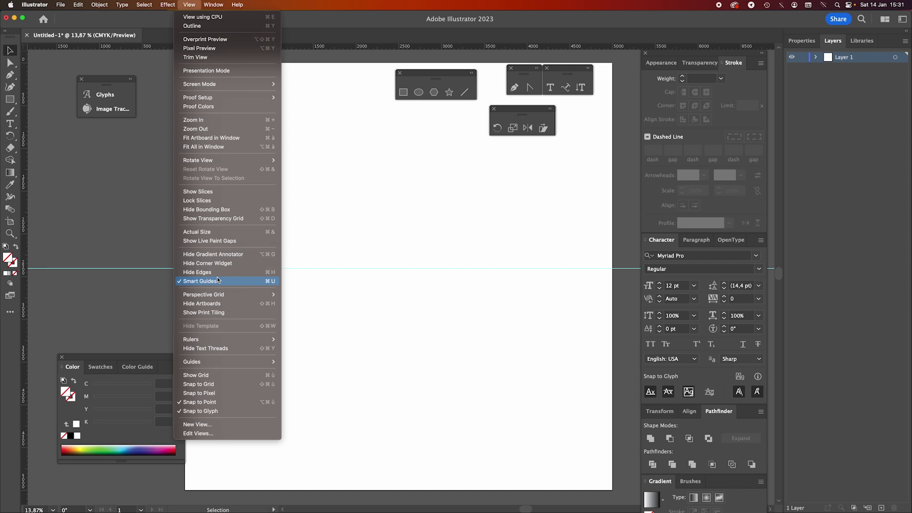
{"action": "mouse_move", "coordinate": [233, 366]}
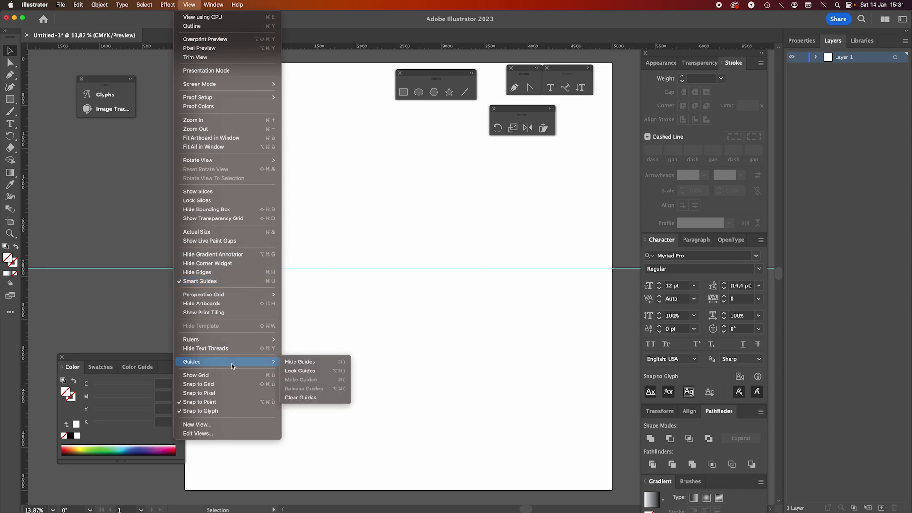
{"action": "left_click", "coordinate": [312, 371]}
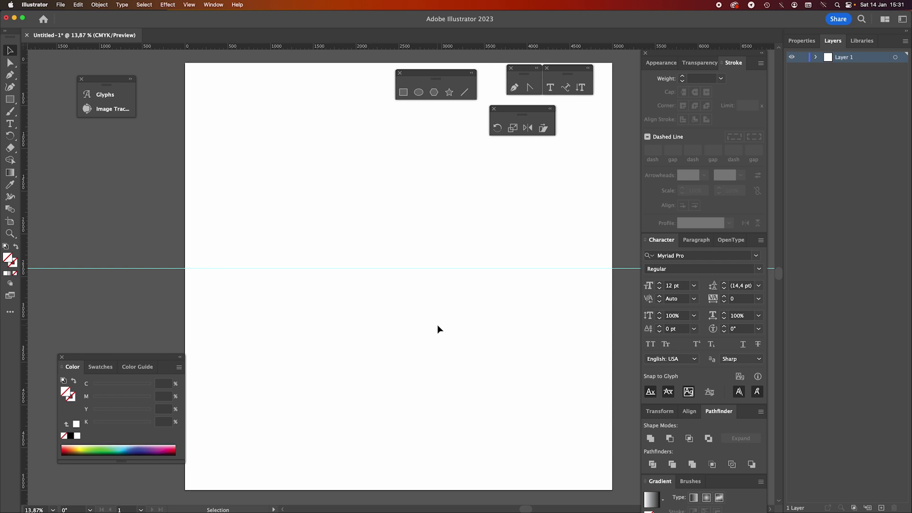
Add a second horizontal guide to the artboard above the existing one and select only the new guide
{"action": "left_click_drag", "start_coordinate": [396, 308], "coordinate": [436, 246]}
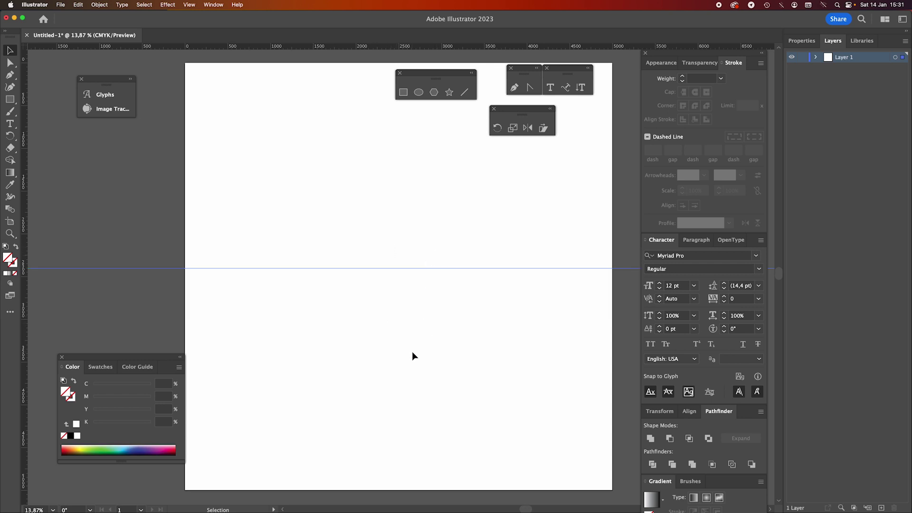
{"action": "left_click_drag", "start_coordinate": [349, 45], "coordinate": [355, 220]}
{"action": "left_click_drag", "start_coordinate": [374, 255], "coordinate": [376, 256]}
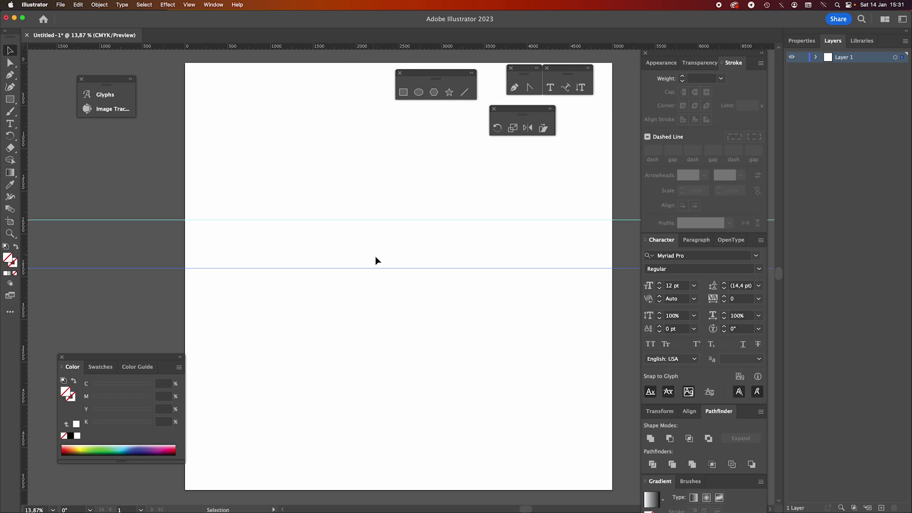
{"action": "left_click_drag", "start_coordinate": [423, 302], "coordinate": [421, 301]}
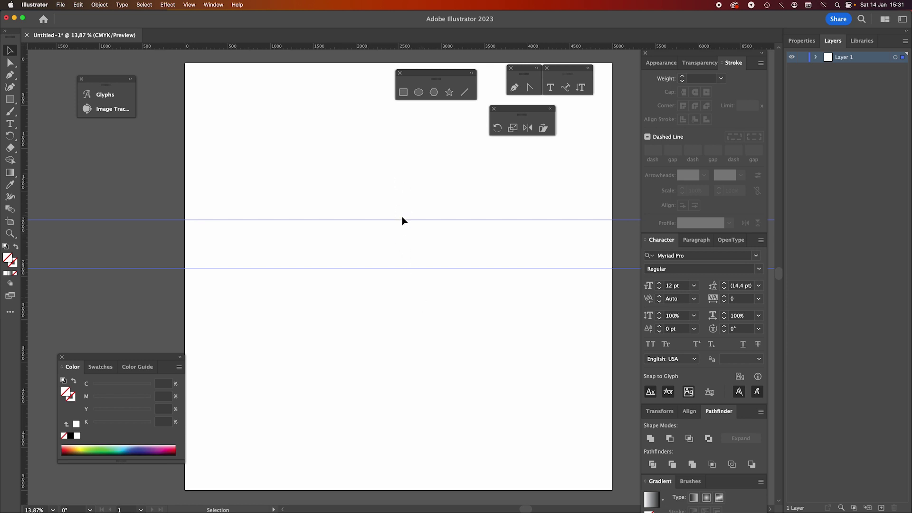
{"action": "left_click_drag", "start_coordinate": [414, 237], "coordinate": [424, 211]}
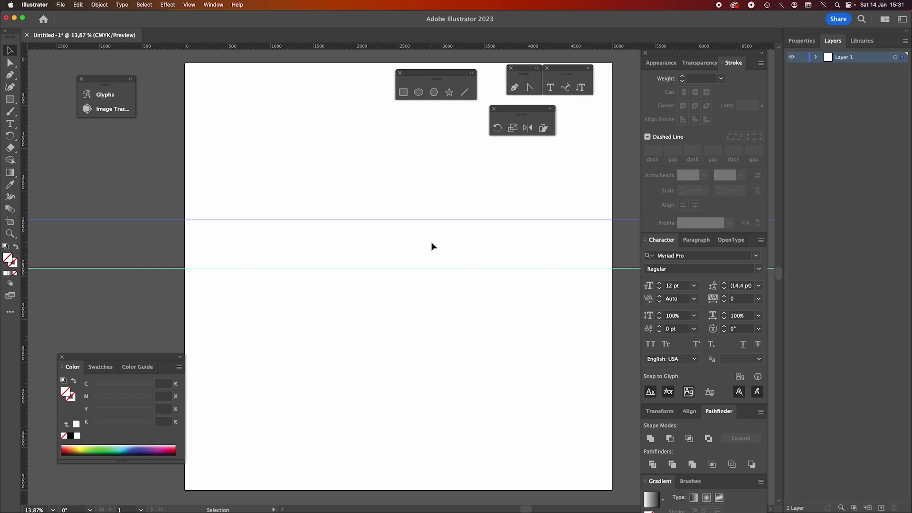
Rotate the selected upper guide by 30° and move it so it crosses the horizontal guide near the artboard's centre
{"action": "double_click", "coordinate": [498, 128]}
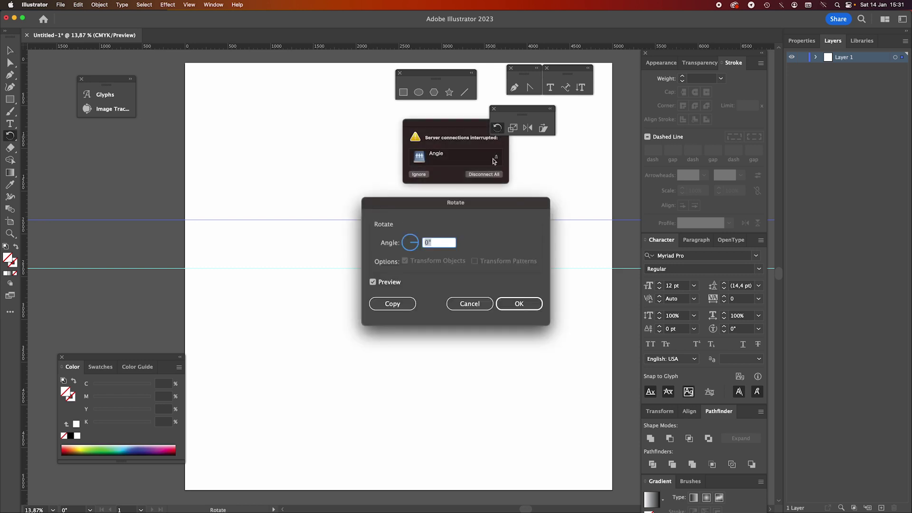
{"action": "left_click", "coordinate": [419, 174]}
{"action": "left_click", "coordinate": [440, 246]}
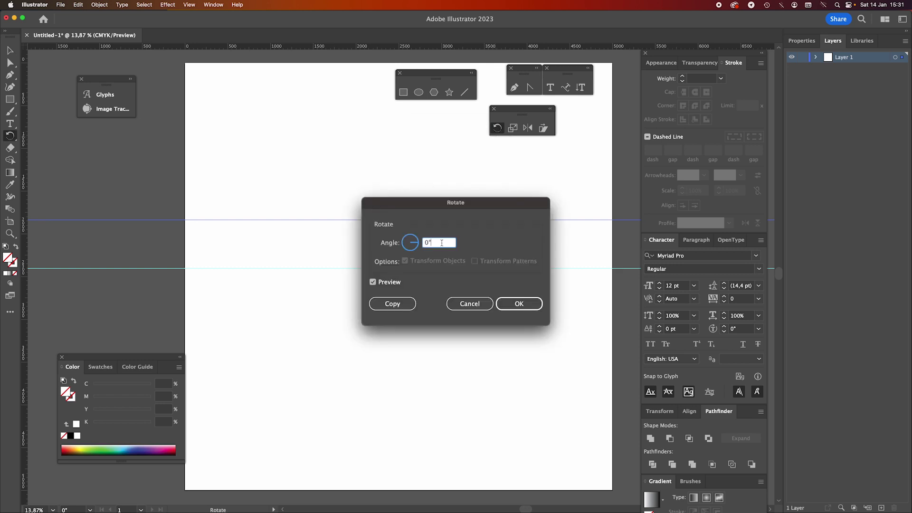
{"action": "type", "text": "30"}
{"action": "key", "text": "Tab"}
{"action": "left_click", "coordinate": [507, 306]}
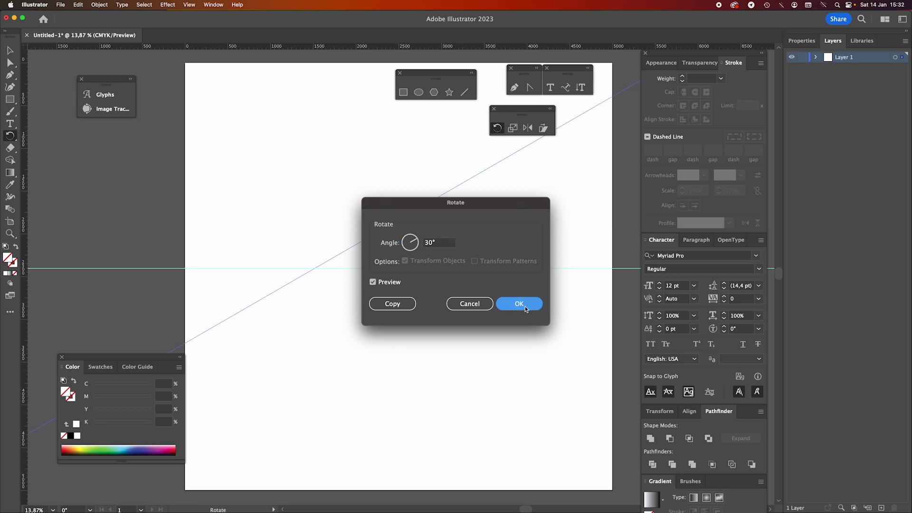
{"action": "key", "text": "v"}
{"action": "left_click_drag", "start_coordinate": [397, 222], "coordinate": [455, 245]}
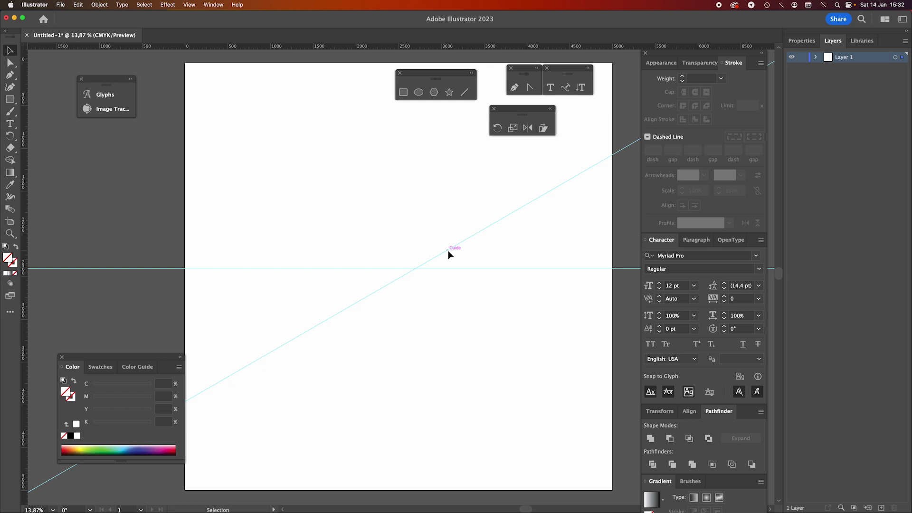
Duplicate the 30° guide, reflecting the copy across the vertical axis and placing it through the intersection of the other two guides
{"action": "left_click_drag", "start_coordinate": [449, 250], "coordinate": [376, 250]}
{"action": "right_click", "coordinate": [390, 267]}
{"action": "mouse_move", "coordinate": [425, 406]}
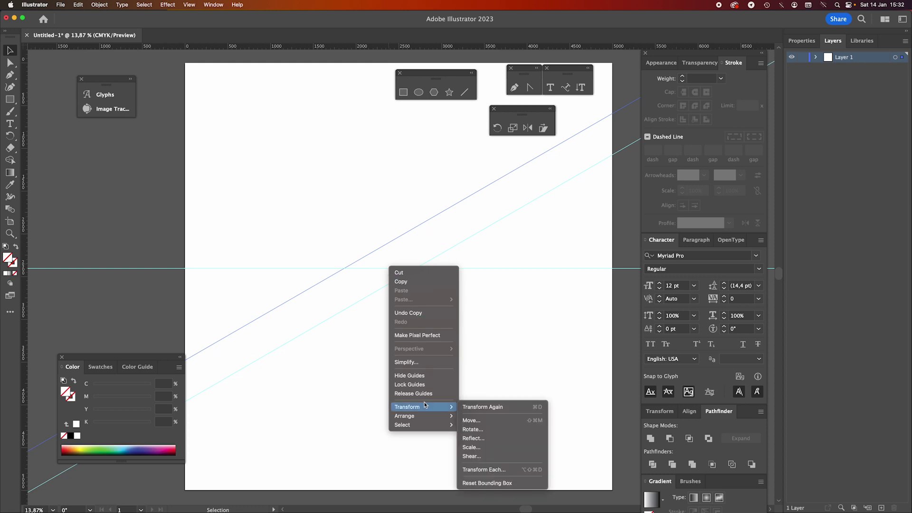
{"action": "left_click", "coordinate": [479, 439]}
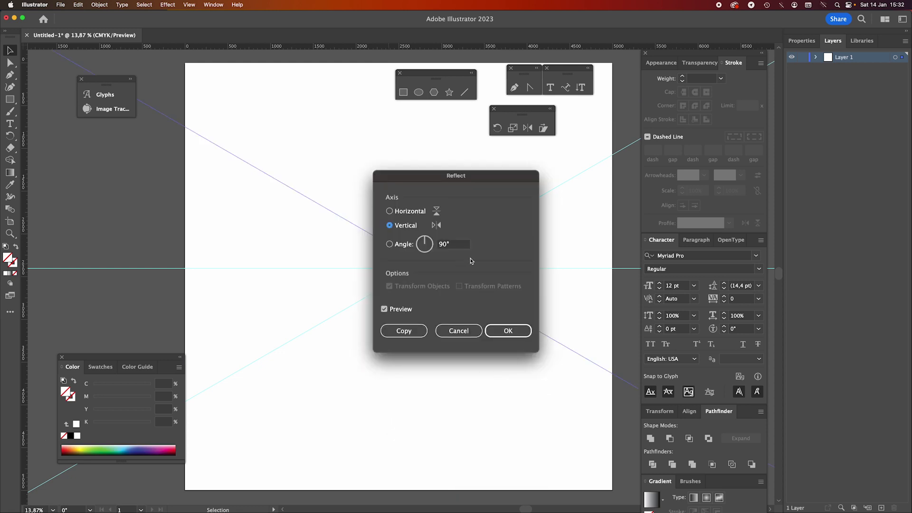
{"action": "left_click", "coordinate": [507, 331]}
{"action": "left_click_drag", "start_coordinate": [475, 295], "coordinate": [475, 302]}
{"action": "left_click", "coordinate": [452, 333]}
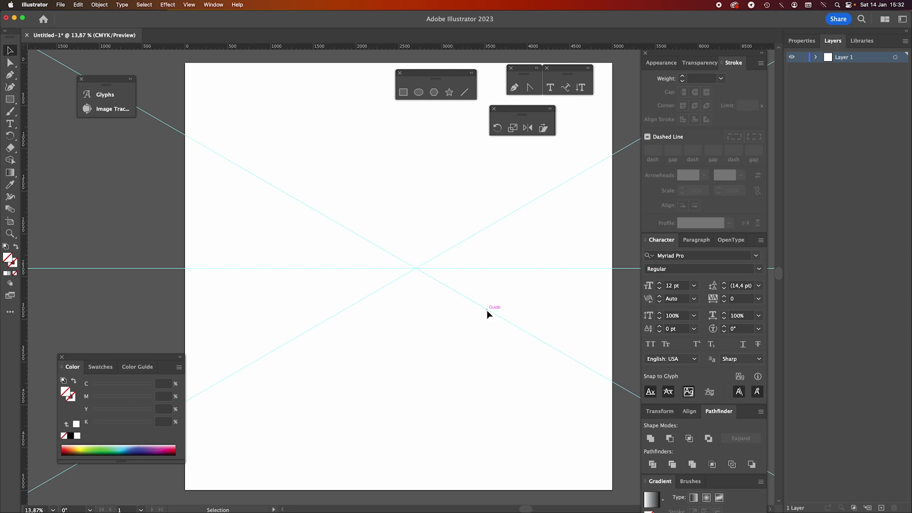
Copy the reflected diagonal guide horizontally to its left and repeat the copy nine times for evenly spaced parallel guides
{"action": "left_click_drag", "start_coordinate": [487, 313], "coordinate": [411, 329]}
{"action": "key", "text": "super+d"}
{"action": "key", "text": "super+d"}
{"action": "key", "text": "super+d"}
{"action": "key", "text": "super+d"}
{"action": "key", "text": "super+d"}
{"action": "key", "text": "super+d"}
{"action": "key", "text": "super+d"}
{"action": "key", "text": "super+d"}
{"action": "key", "text": "super+d"}
Place Pen tool anchor points on the guide intersections along the horizontal guide and the rising 30° guide
{"action": "key", "text": "a"}
{"action": "key", "text": "v"}
{"action": "key", "text": "p"}
{"action": "left_click", "coordinate": [416, 268]}
{"action": "left_click", "coordinate": [378, 290]}
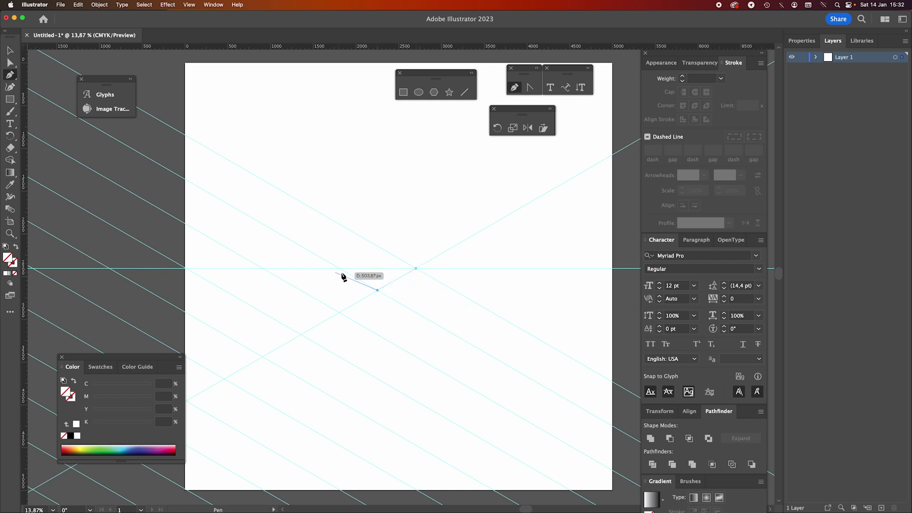
{"action": "left_click", "coordinate": [339, 268]}
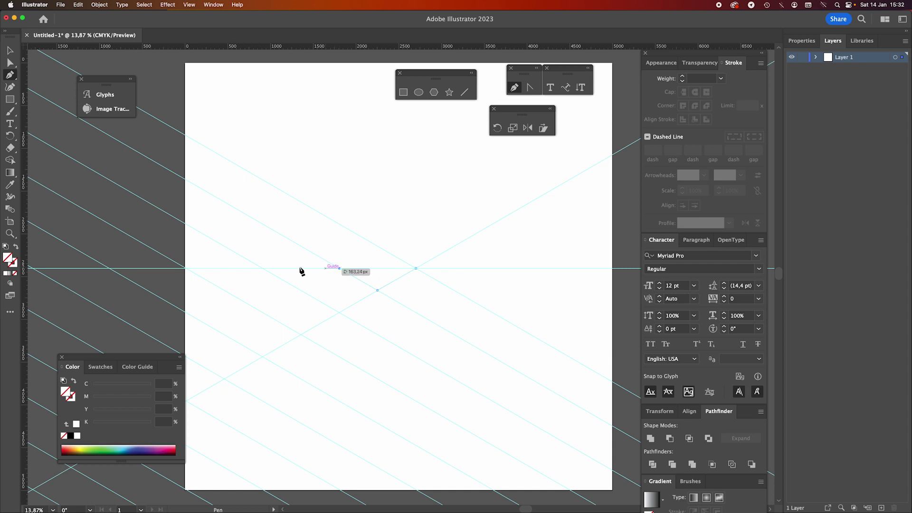
{"action": "left_click", "coordinate": [263, 268]}
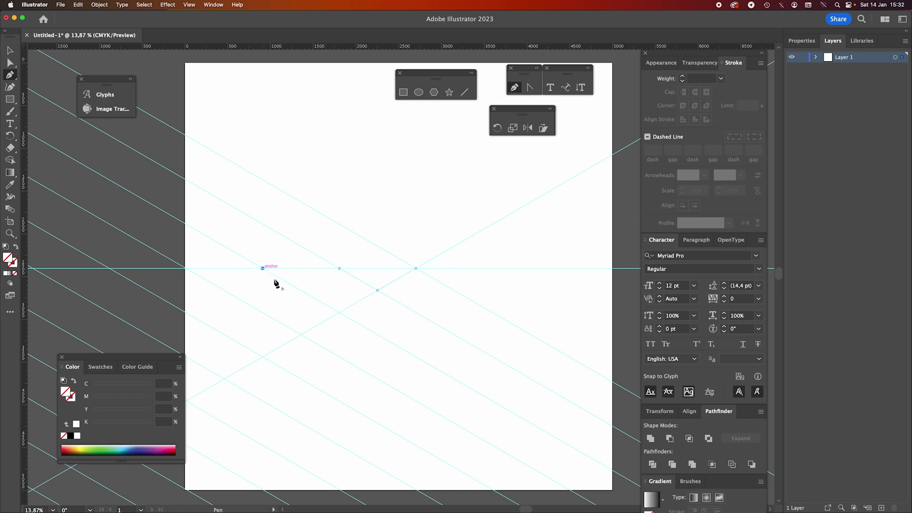
{"action": "left_click", "coordinate": [340, 312]}
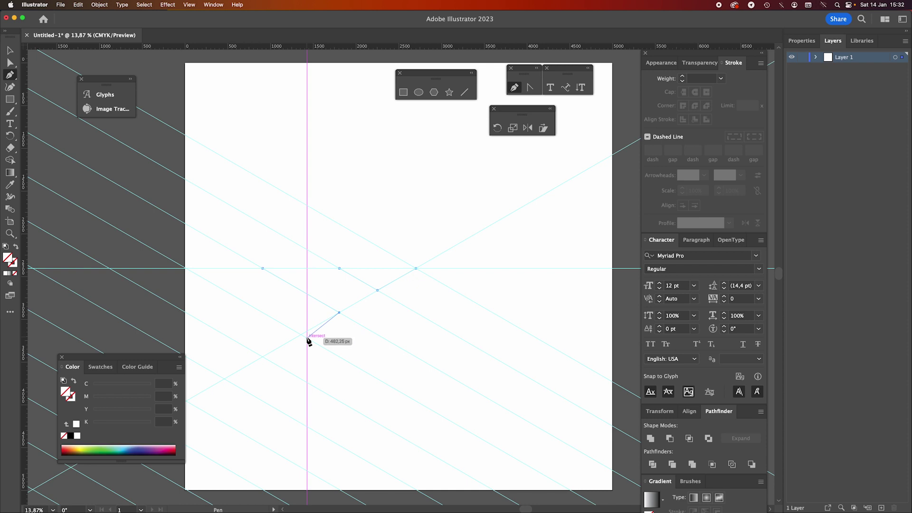